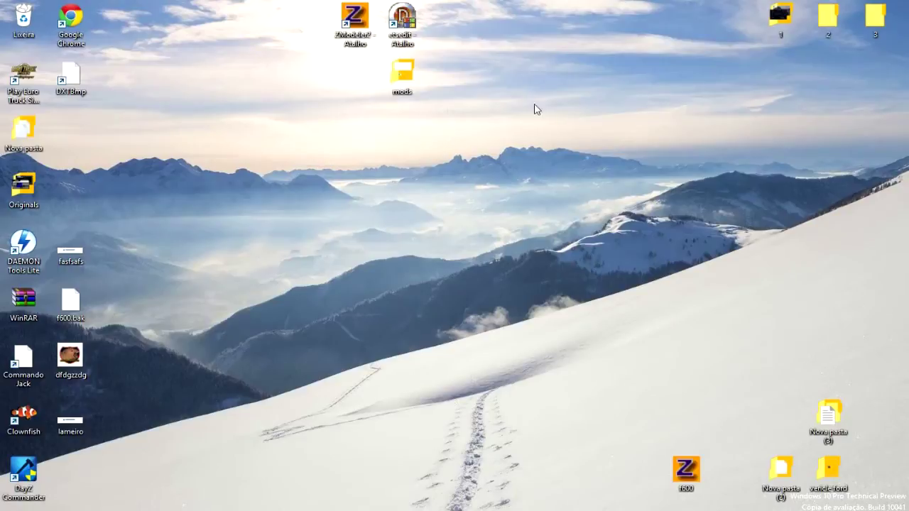
Open the mods folder on the desktop, locate the extracted base and def 1.3.1 folder, and minimize the window
double_click(403, 81)
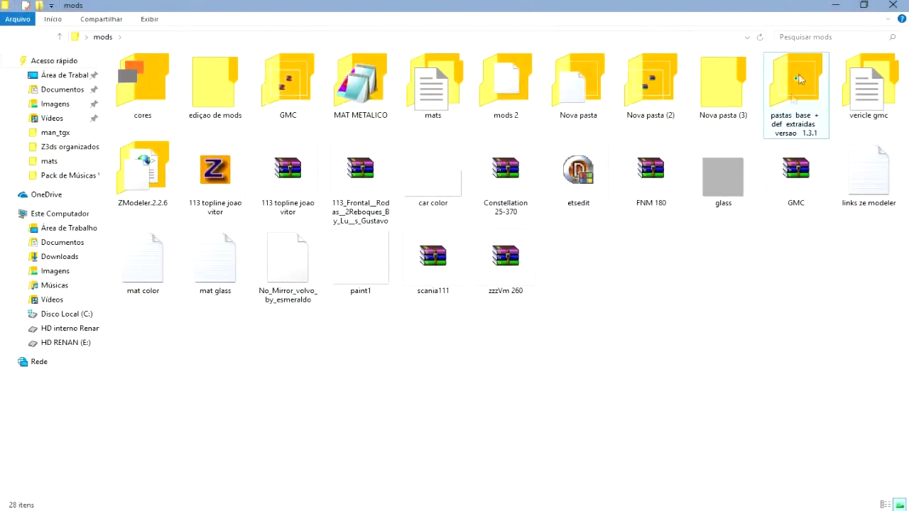
mouse_move(799, 99)
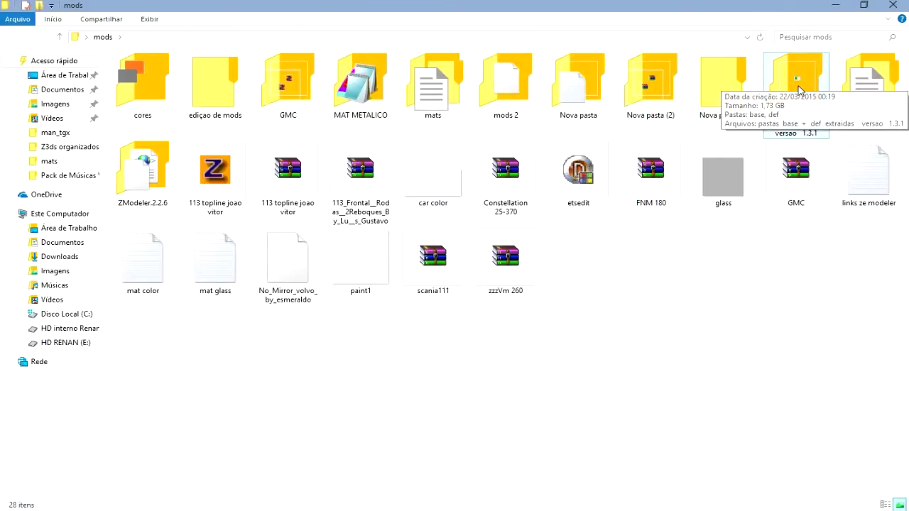
click(835, 5)
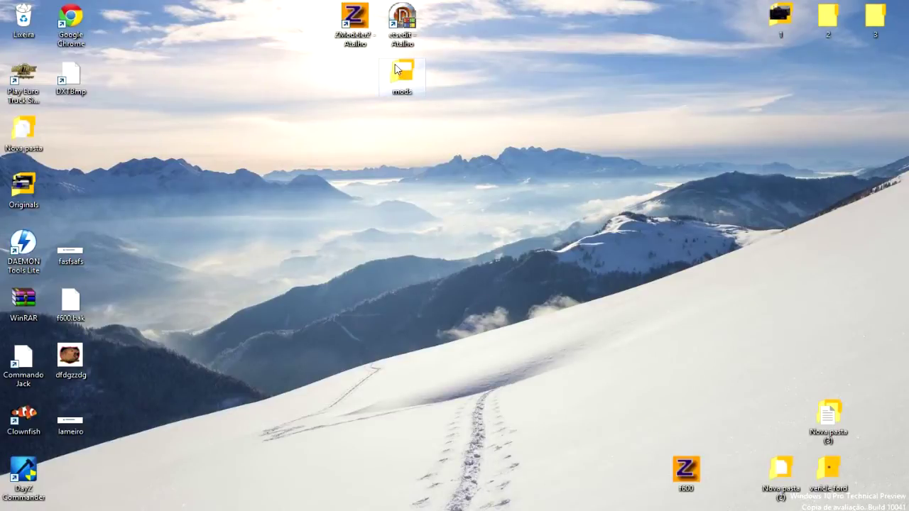
Create a new folder at the top of the desktop beside the etsedit shortcut and name it vehicle
right_click(480, 169)
mouse_move(596, 286)
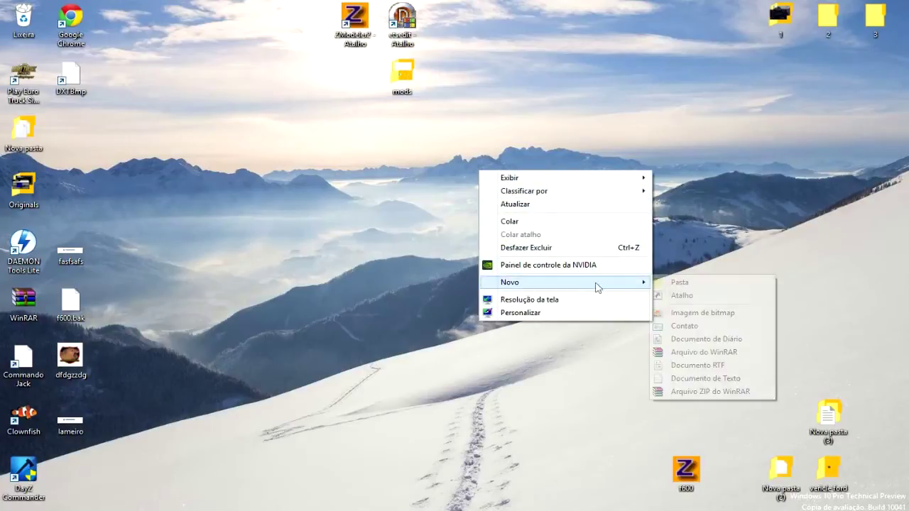
click(678, 283)
drag(495, 186, 504, 23)
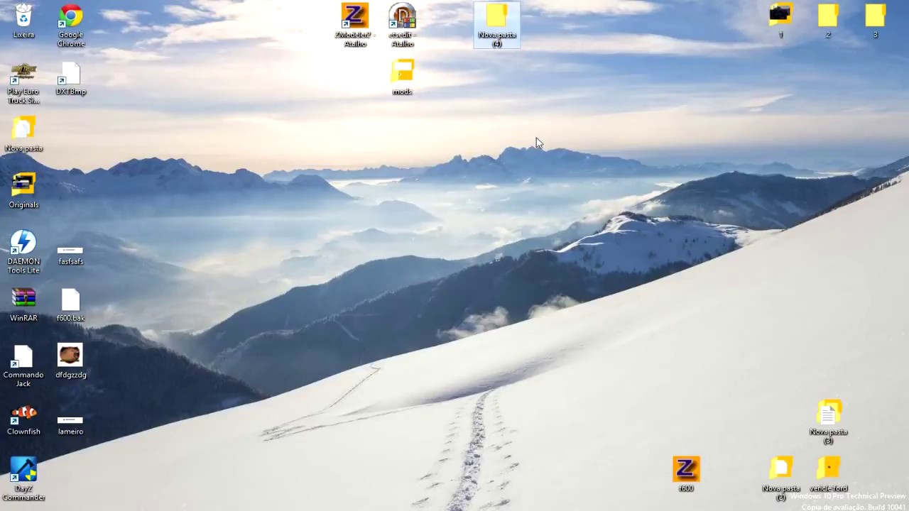
click(496, 37)
click(497, 37)
text(M)
text(ehicle)
key(Return)
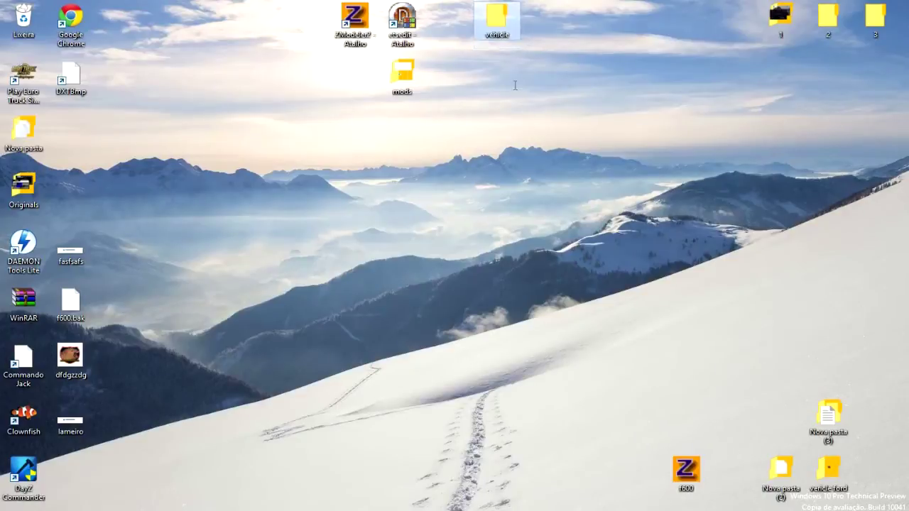
Create a folder named truck inside the vehicle folder and open it
double_click(497, 17)
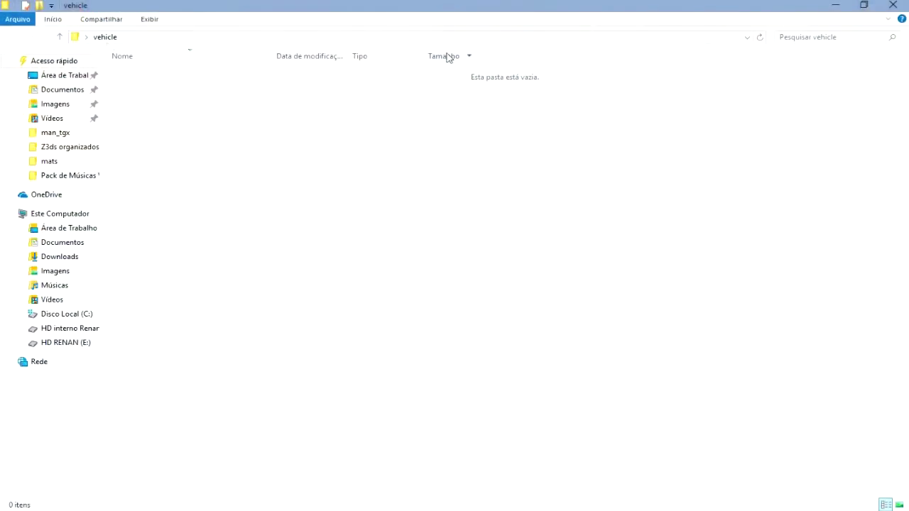
click(43, 8)
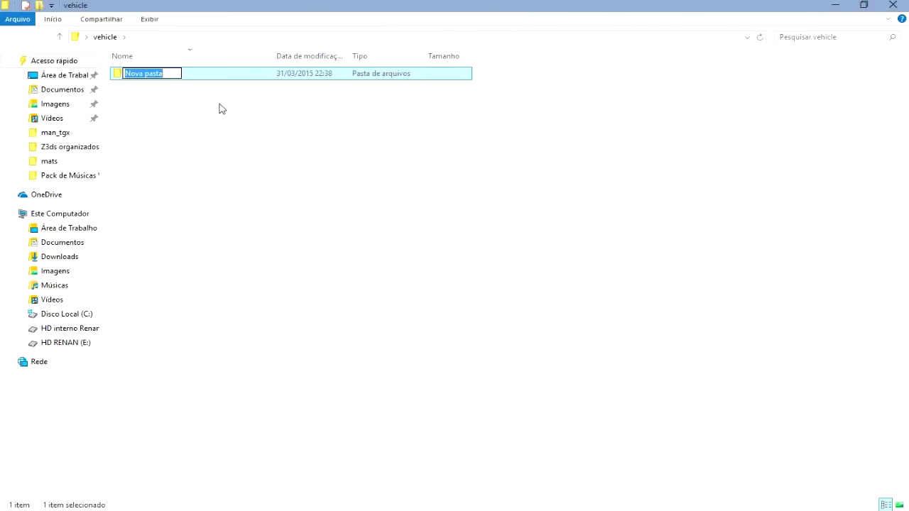
text(trucki)
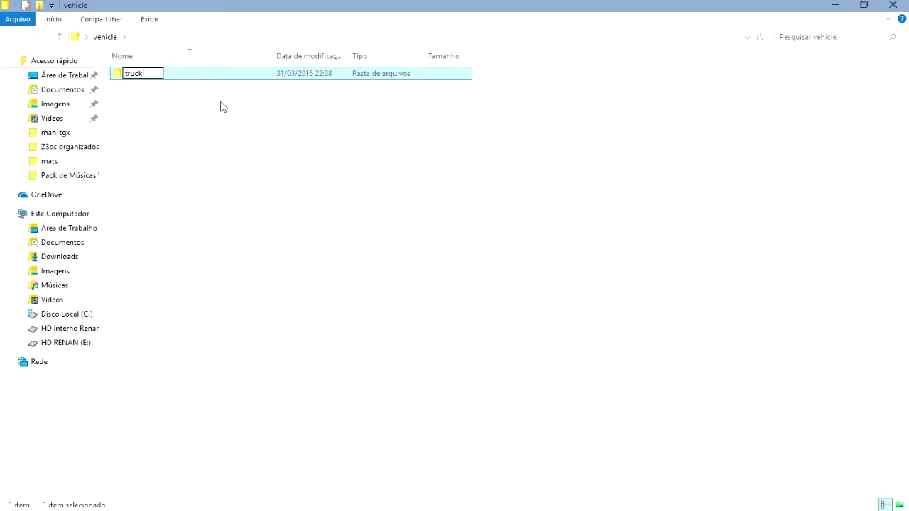
key(Return)
double_click(142, 80)
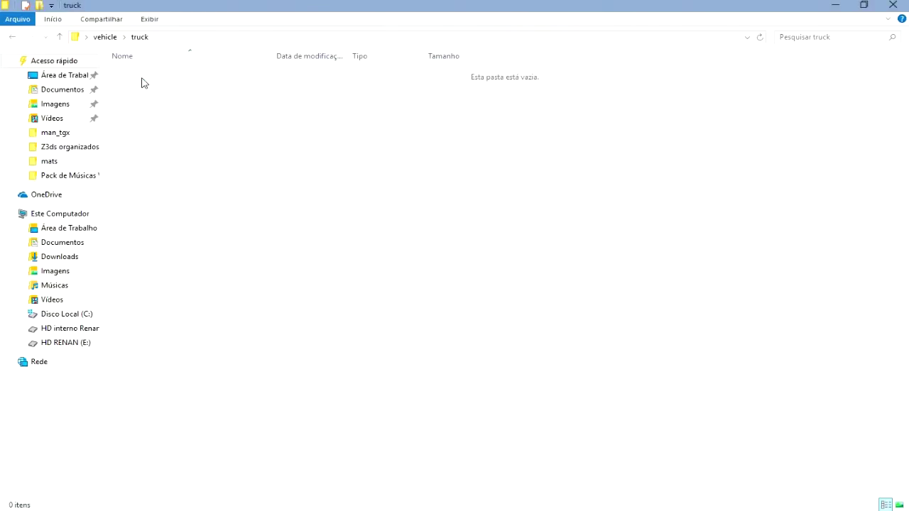
Switch to the open mods folder window
click(280, 510)
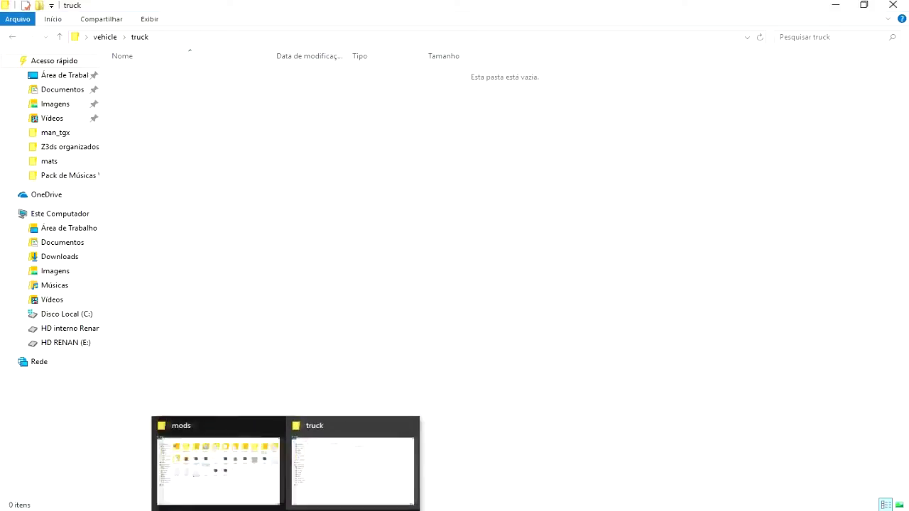
click(259, 483)
key(alt+Tab)
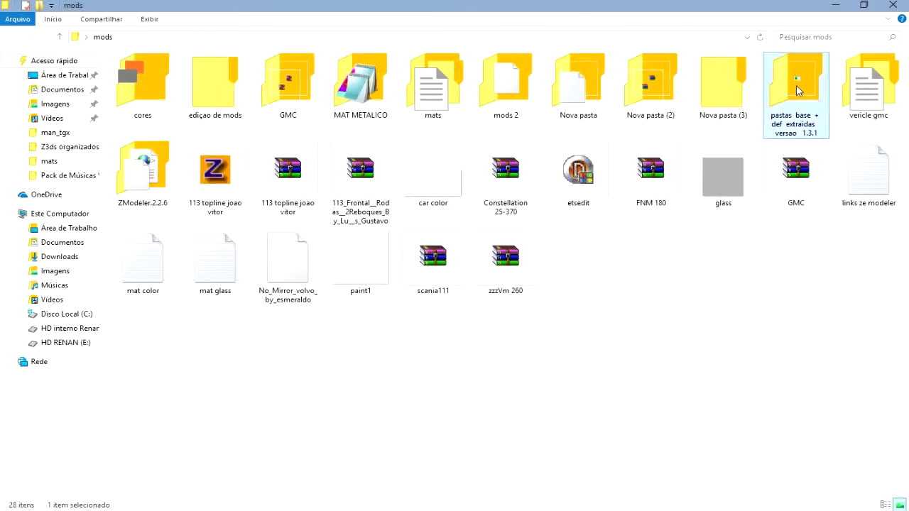
double_click(799, 91)
double_click(146, 75)
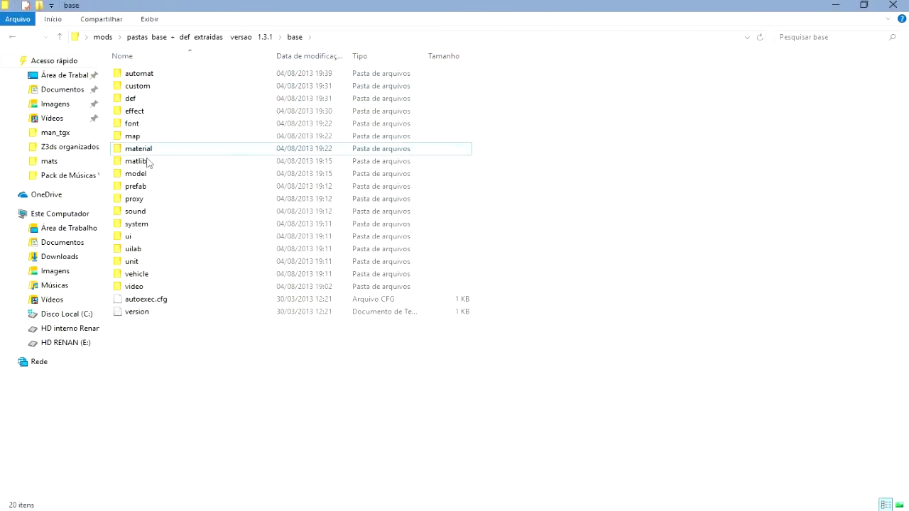
key(BackSpace)
key(BackSpace)
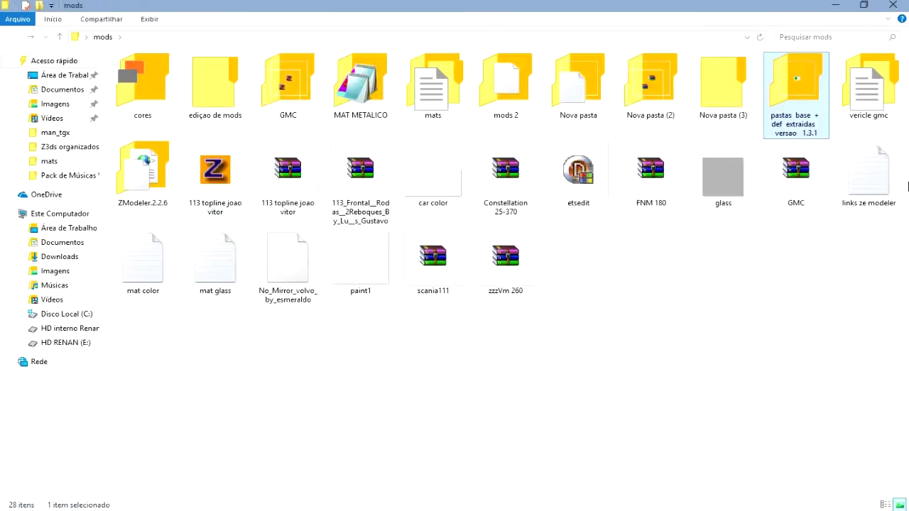
click(794, 327)
In the extracted base and def 1.3.1 folder, browse through base, vehicle and truck into scania_rcab_2009
double_click(796, 89)
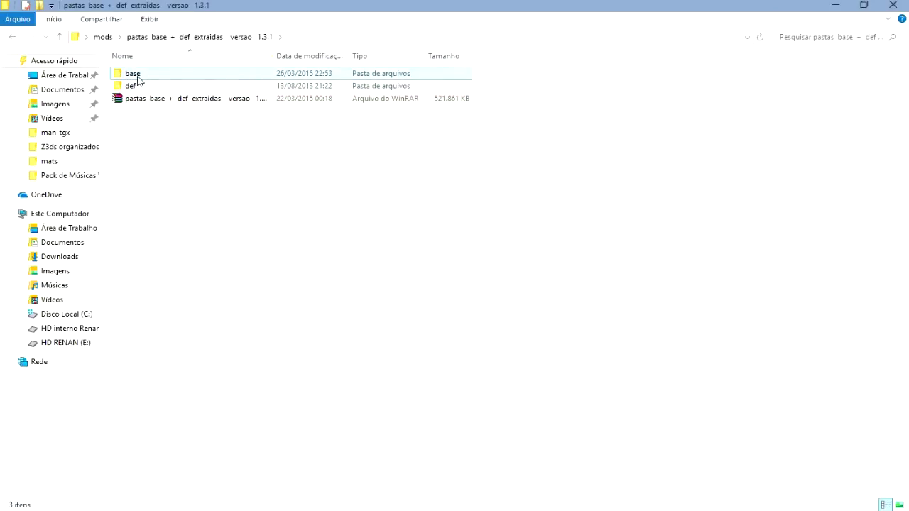
double_click(137, 75)
click(145, 274)
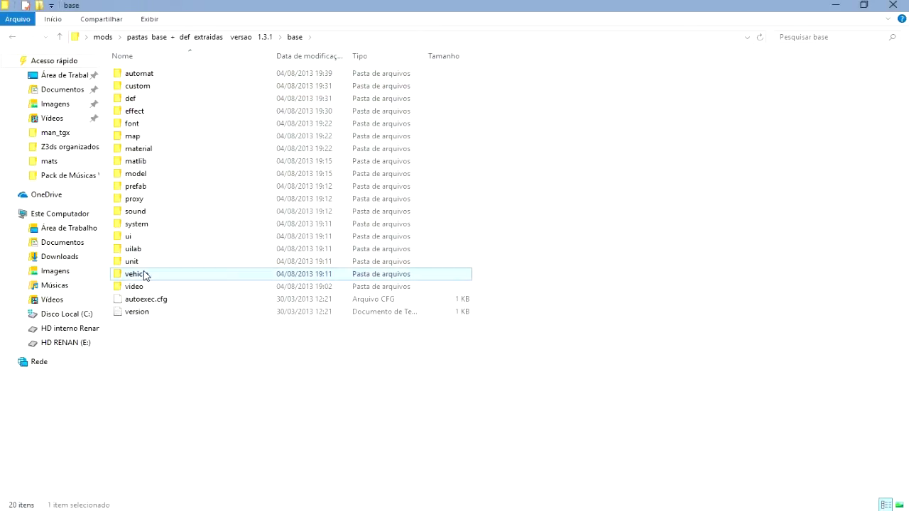
double_click(144, 274)
click(138, 114)
double_click(138, 114)
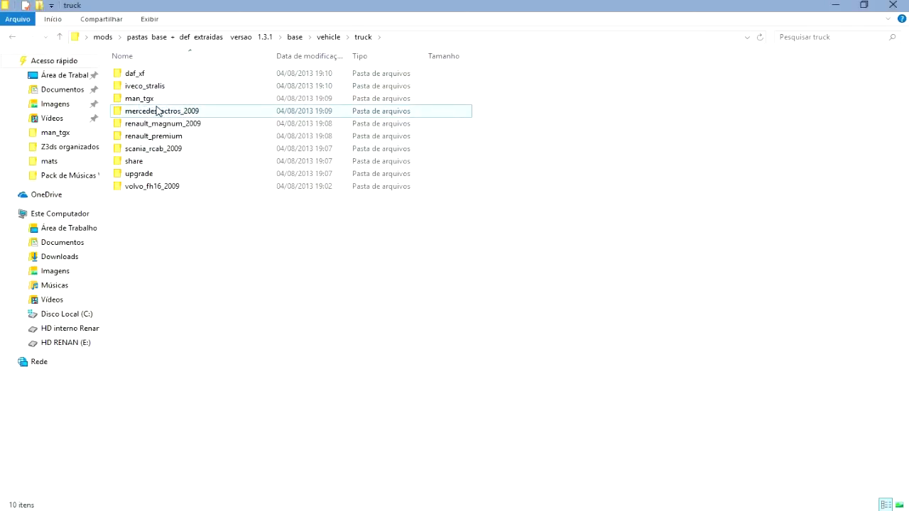
double_click(154, 150)
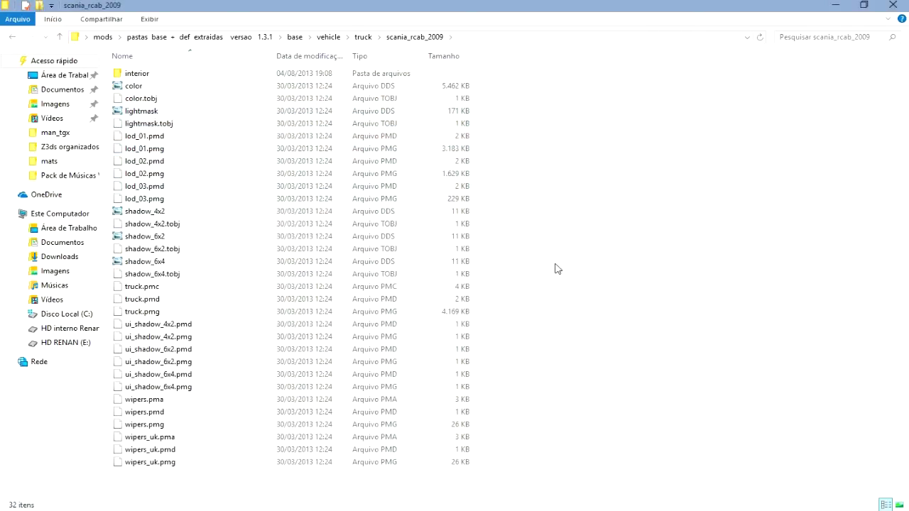
Copy the name of the scania_rcab_2009 folder from the extracted truck folder and return to the desktop
key(BackSpace)
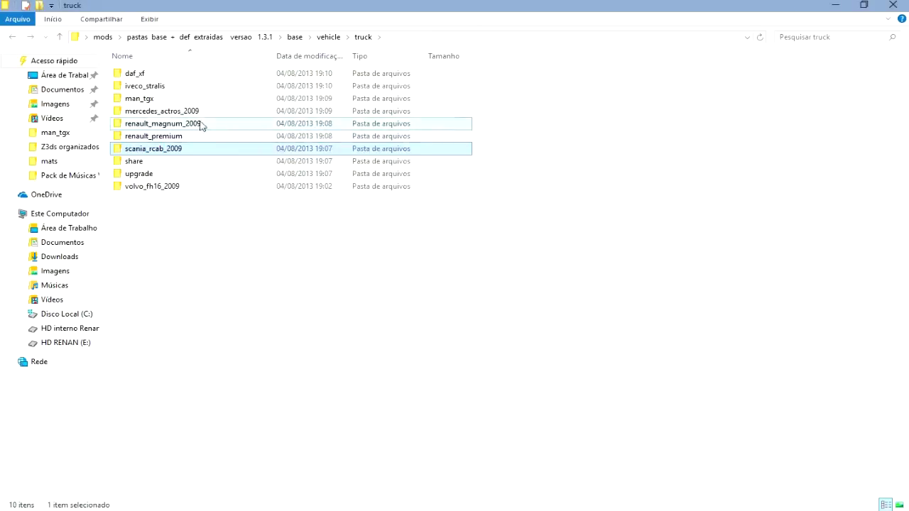
key(F2)
key(ctrl+c)
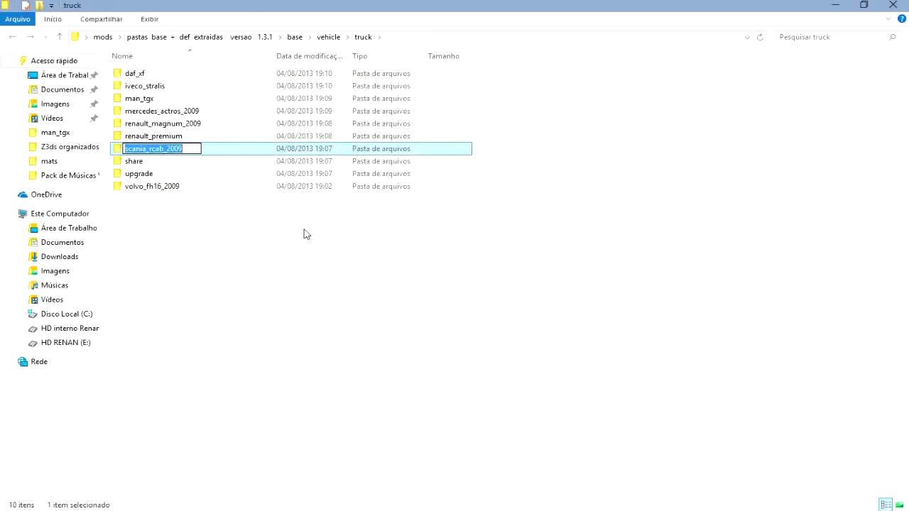
right_click(609, 508)
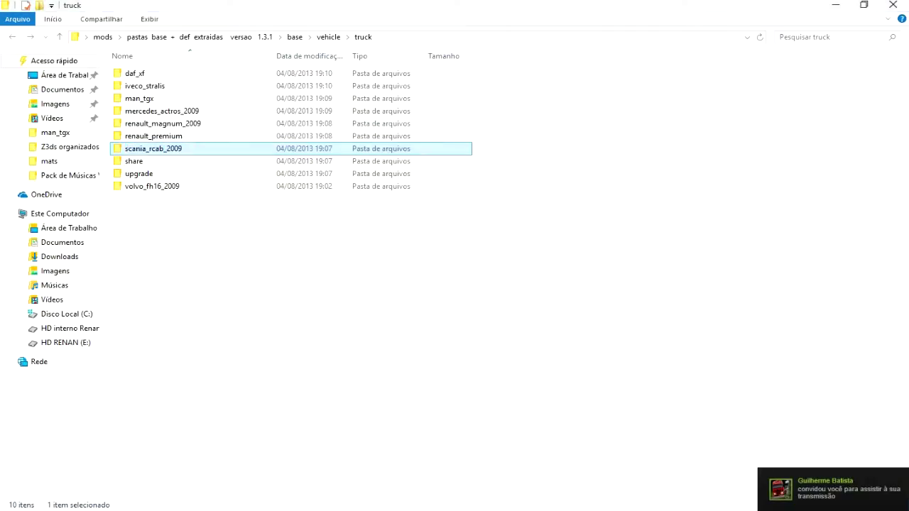
click(598, 496)
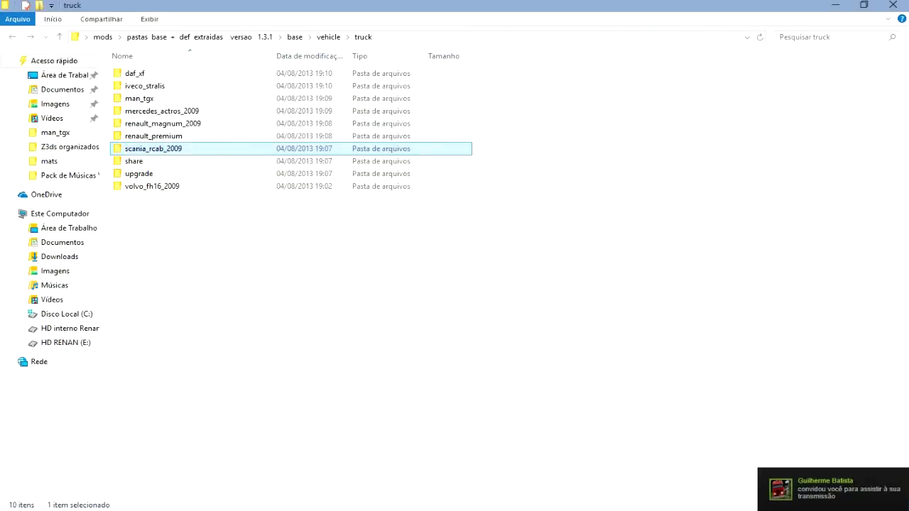
click(595, 510)
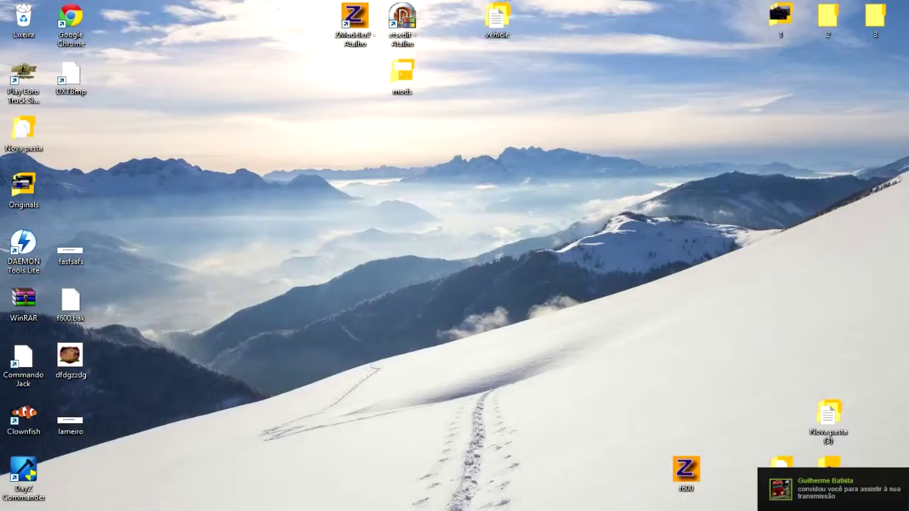
Create a folder inside the desktop's vehicle/truck folder, using the copied name scania_rcab_2009
double_click(497, 20)
double_click(128, 76)
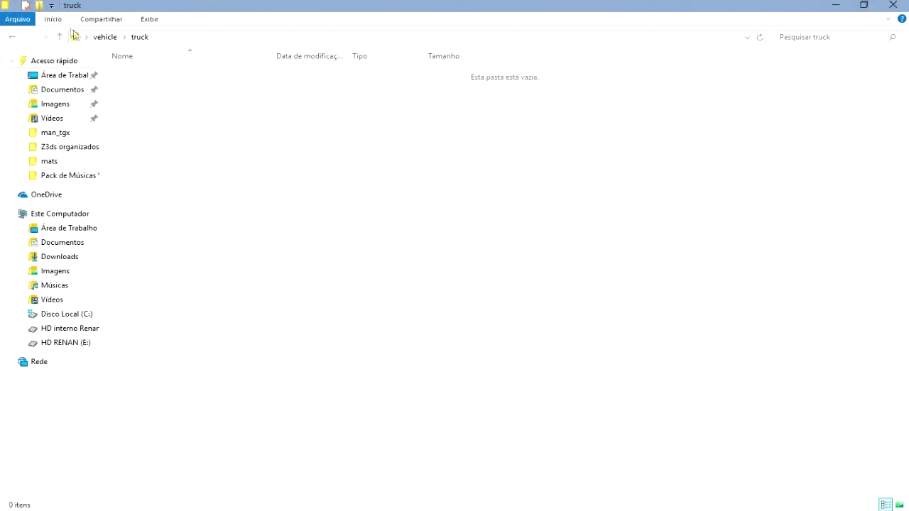
click(40, 6)
key(ctrl+v)
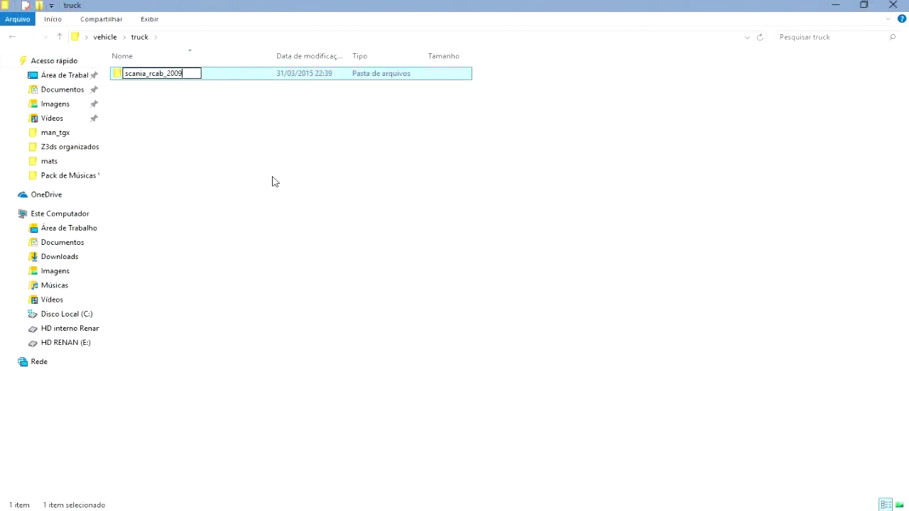
click(280, 197)
Close the window, then reopen the desktop's vehicle folder and browse through truck into scania_rcab_2009
click(105, 36)
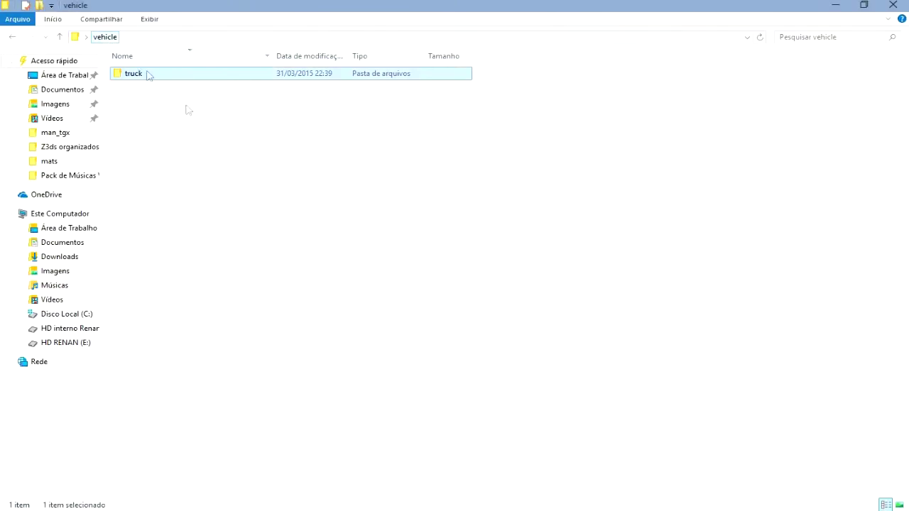
click(892, 5)
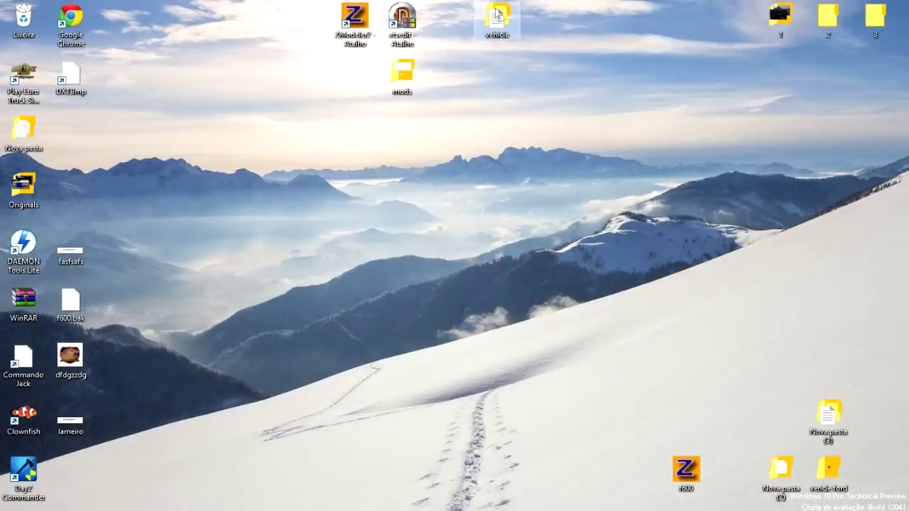
double_click(499, 20)
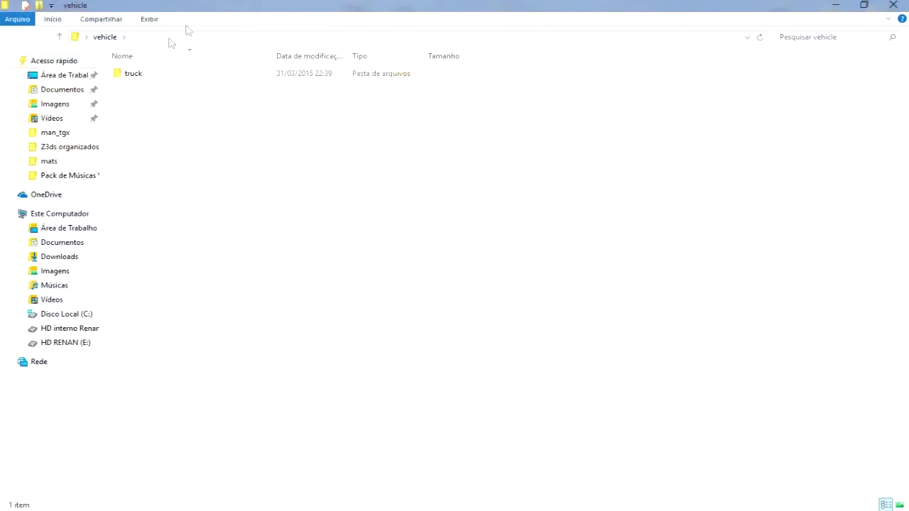
double_click(135, 74)
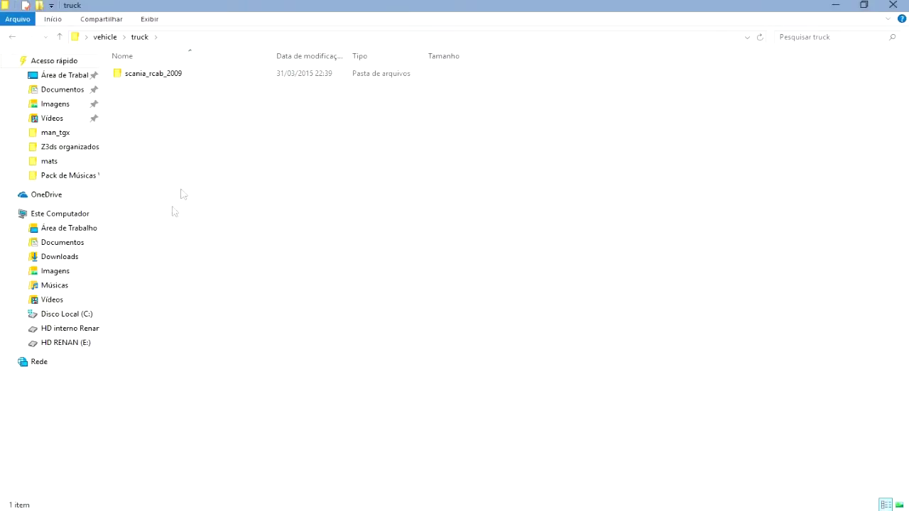
double_click(151, 78)
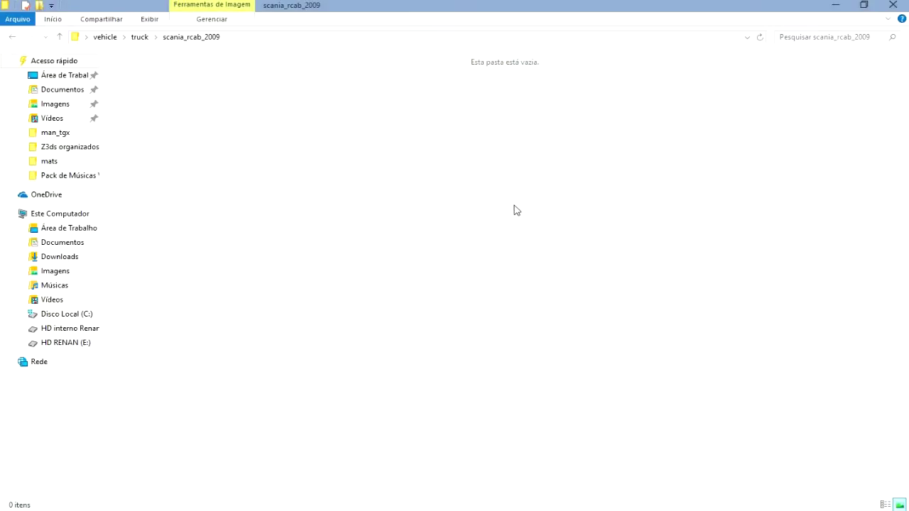
Minimize the new scania_rcab_2009 window, close the spare truck window, and bring up the extracted base truck folder
click(832, 7)
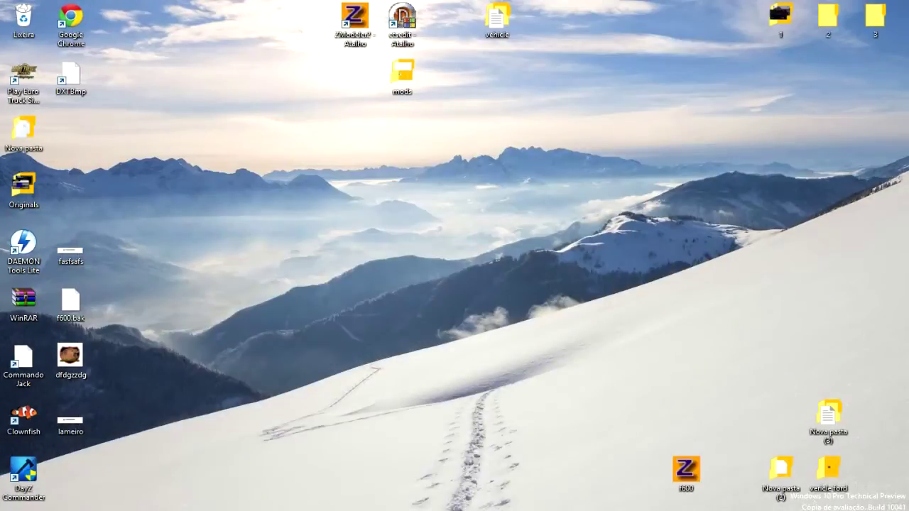
mouse_move(277, 510)
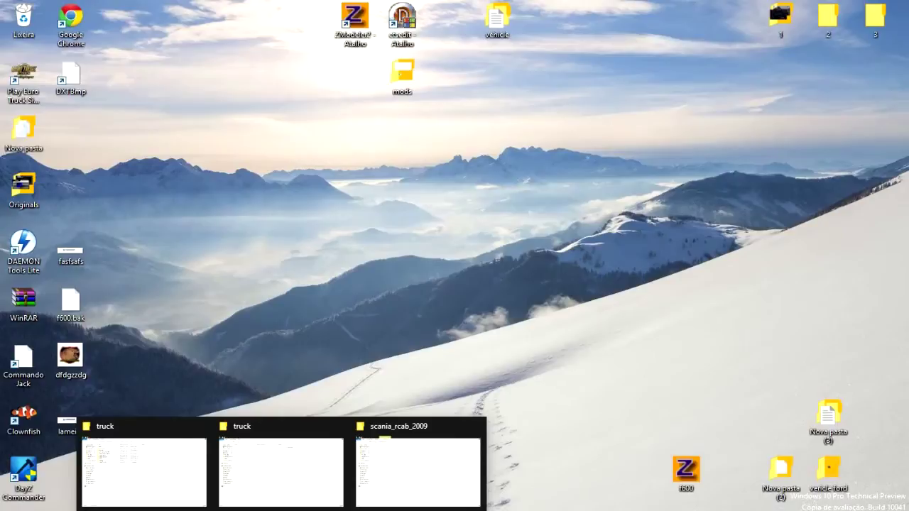
click(298, 473)
click(894, 6)
click(240, 495)
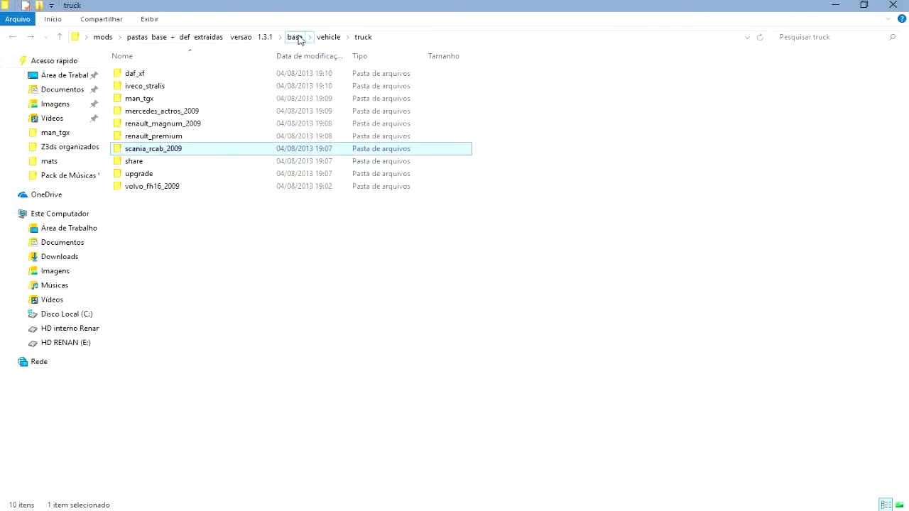
Open the extracted base scania_rcab_2009 folder and show its files as a compact list
double_click(159, 151)
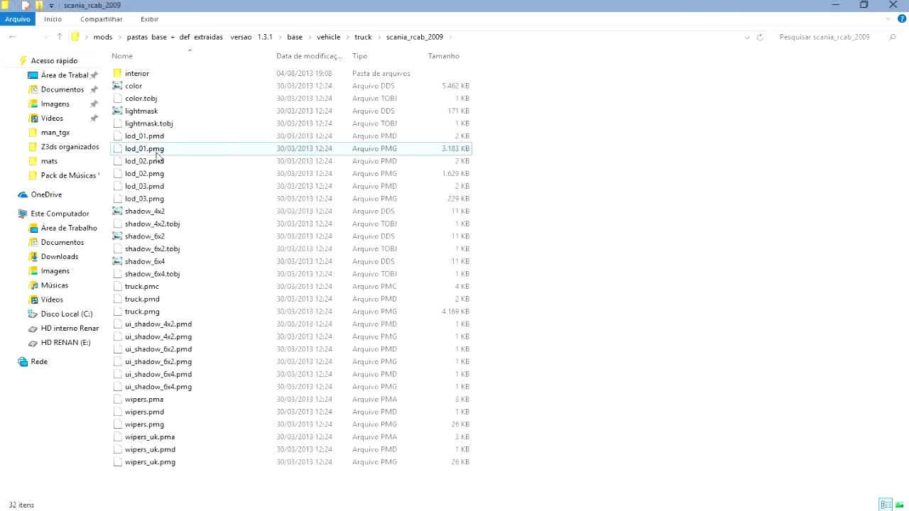
click(145, 86)
ctrl+click(150, 98)
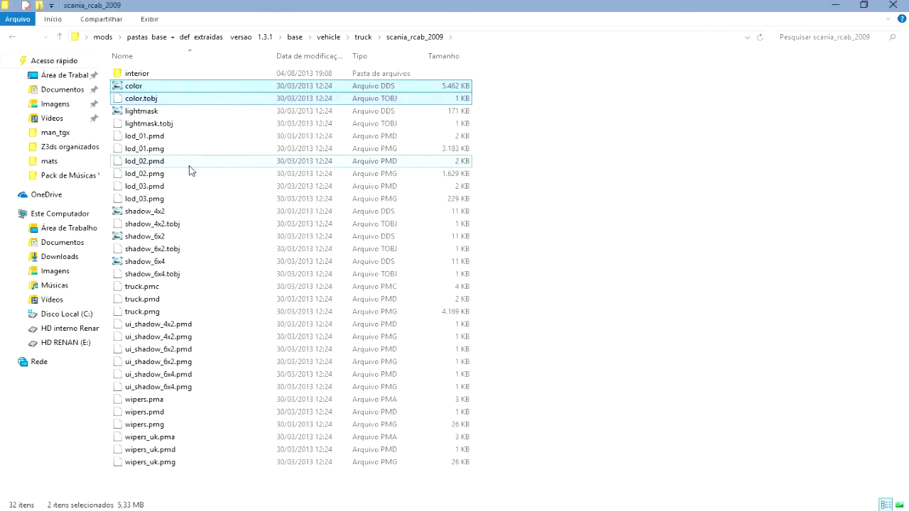
ctrl+scroll(511, 287, down, 2)
click(511, 287)
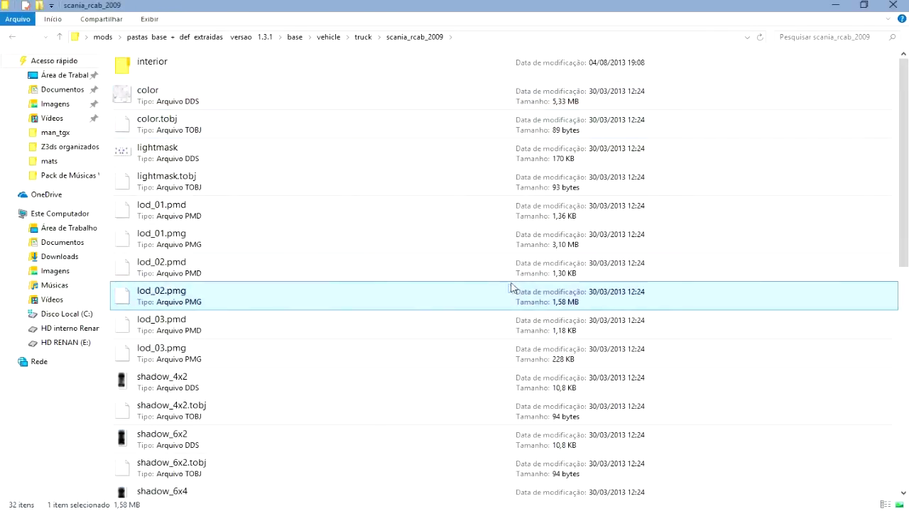
ctrl+scroll(304, 213, up, 3)
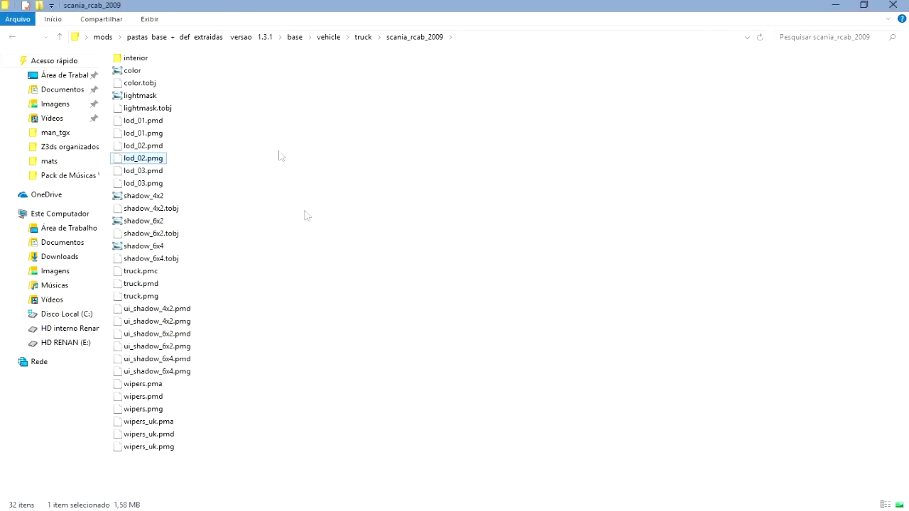
Copy color, color.tobj, truck.pmd and truck.pmg from the extracted scania_rcab_2009 folder
click(142, 71)
ctrl+click(146, 83)
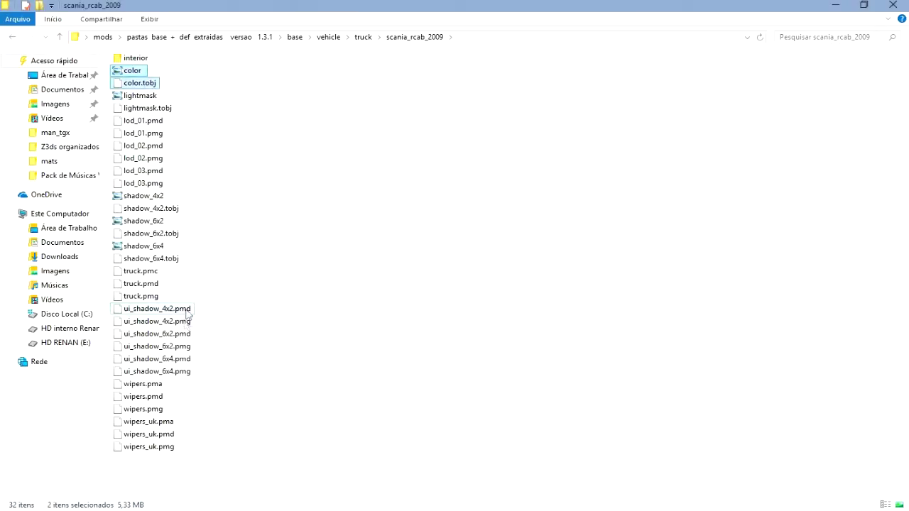
ctrl+click(154, 284)
ctrl+click(156, 297)
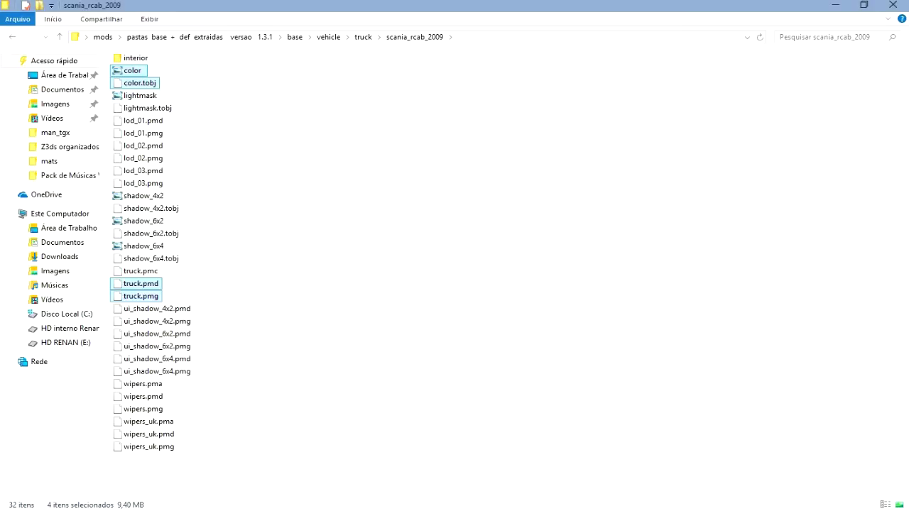
right_click(153, 298)
click(190, 403)
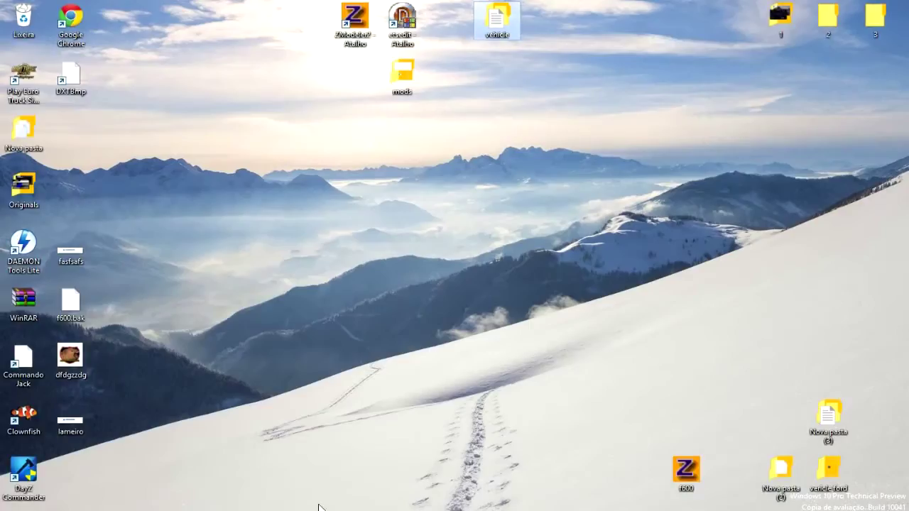
Paste the copied files into the desktop's vehicle/truck/scania_rcab_2009 folder
mouse_move(319, 507)
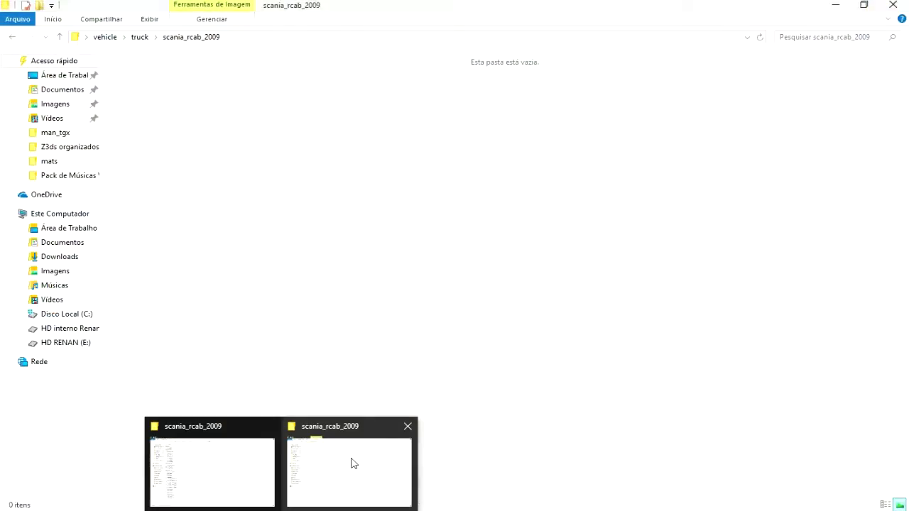
click(353, 463)
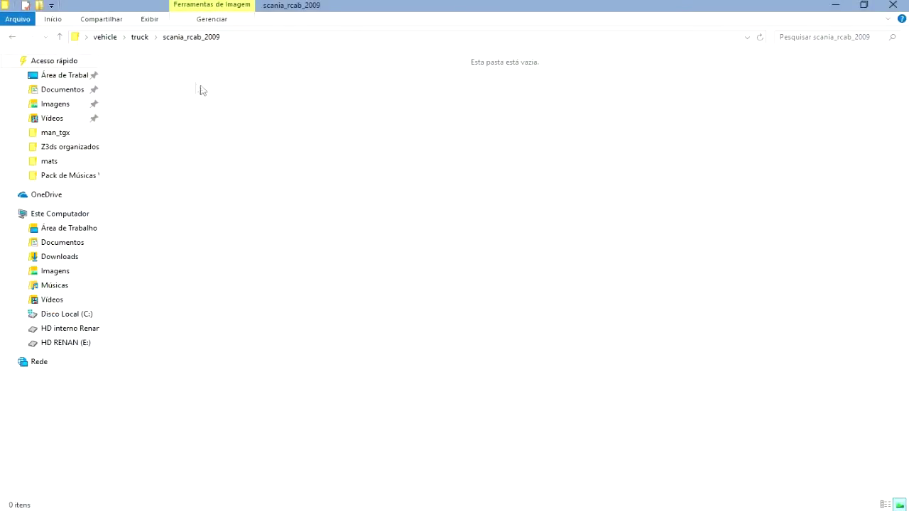
click(150, 36)
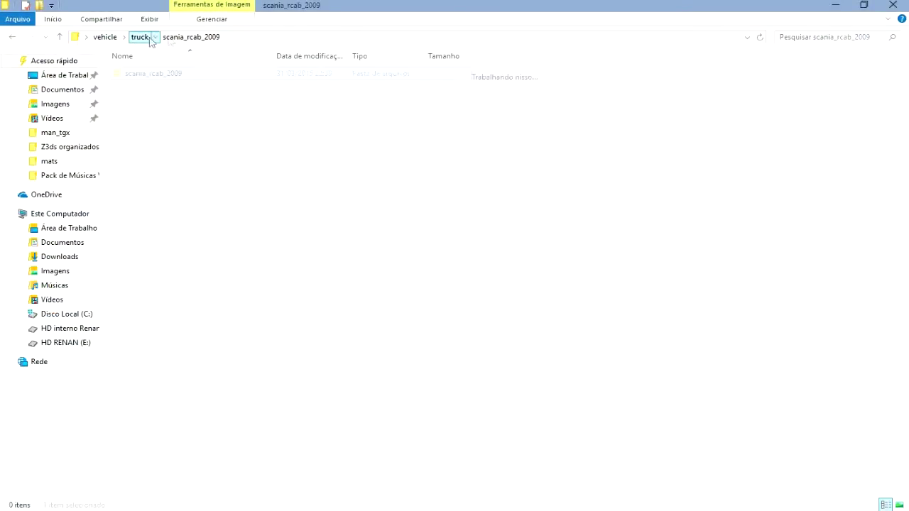
double_click(174, 81)
key(ctrl+v)
click(436, 194)
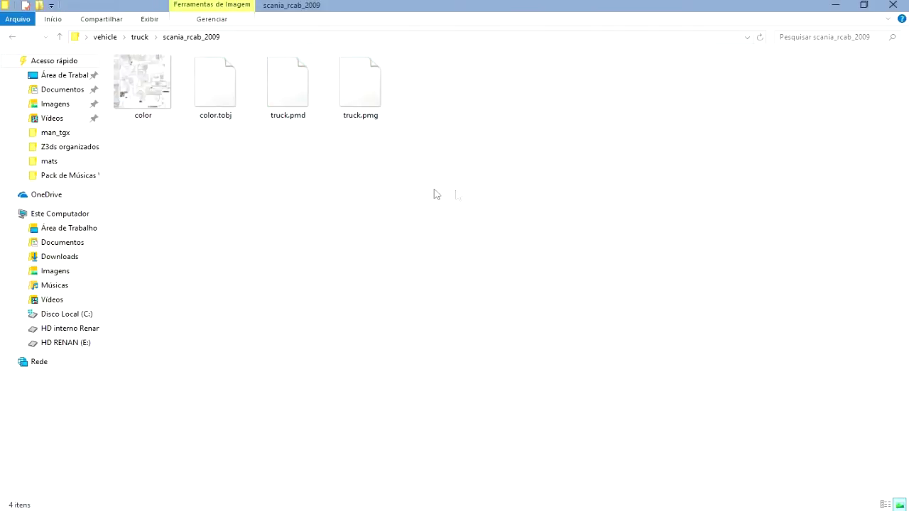
Close both scania_rcab_2009 folder windows and launch ETS Editor from its desktop shortcut
click(893, 5)
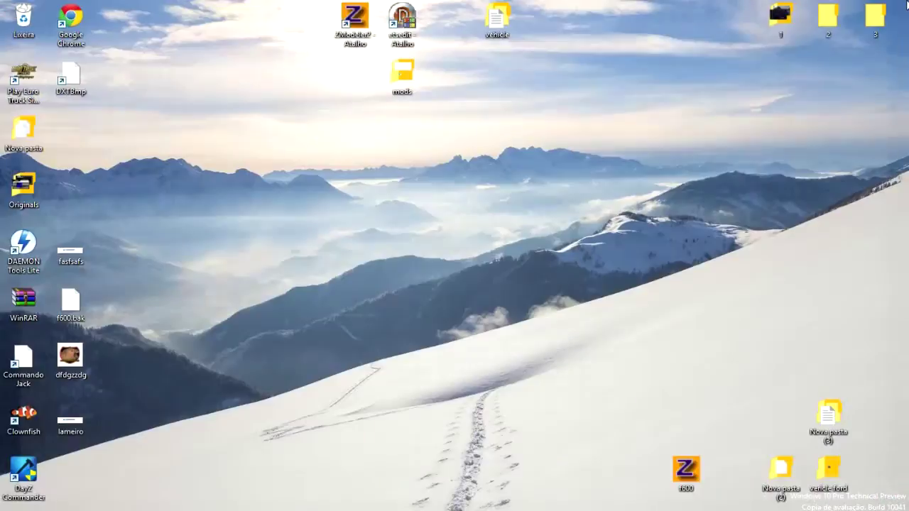
right_click(282, 510)
click(292, 495)
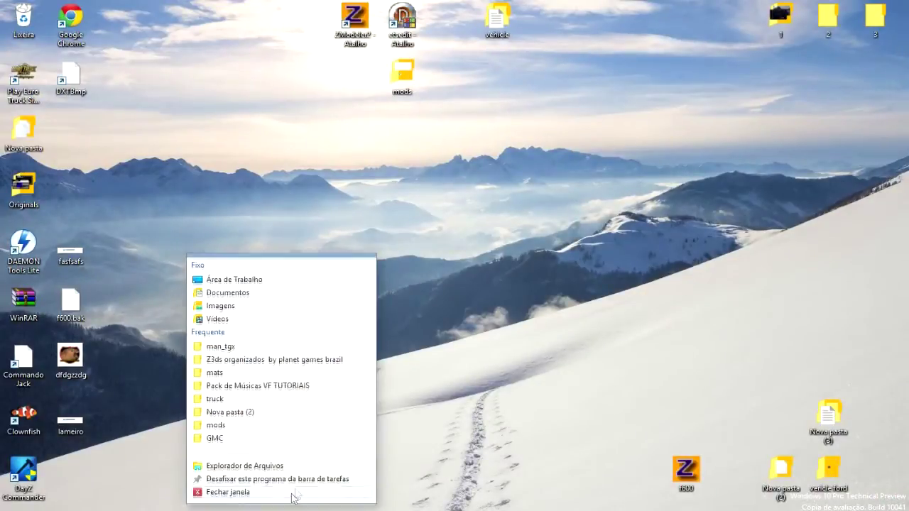
drag(400, 30, 395, 224)
double_click(402, 192)
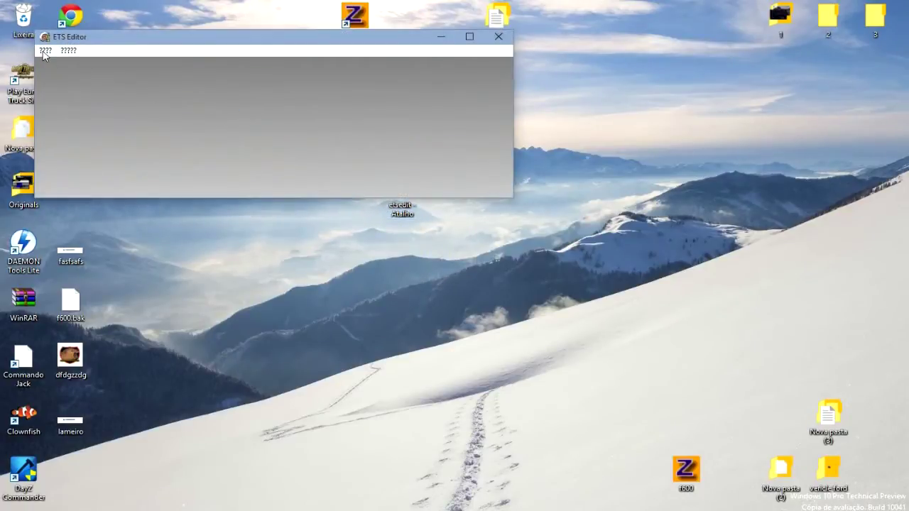
click(44, 50)
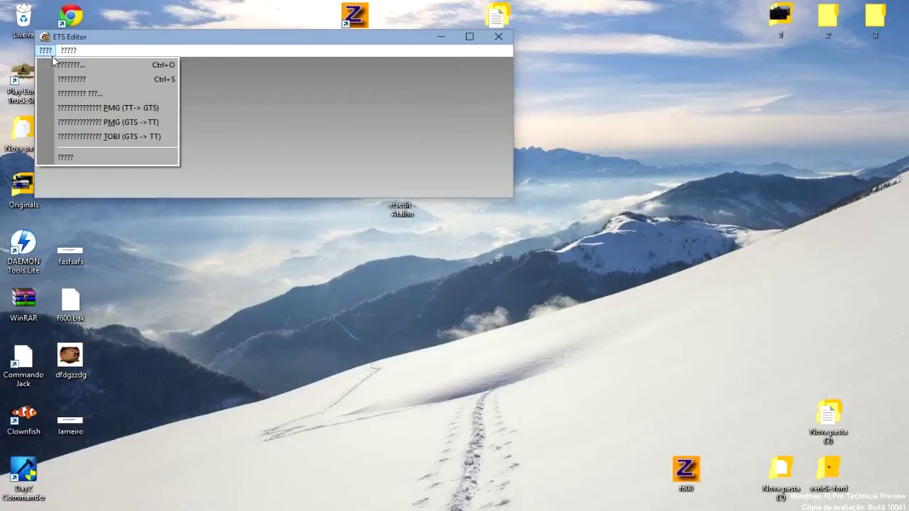
click(89, 112)
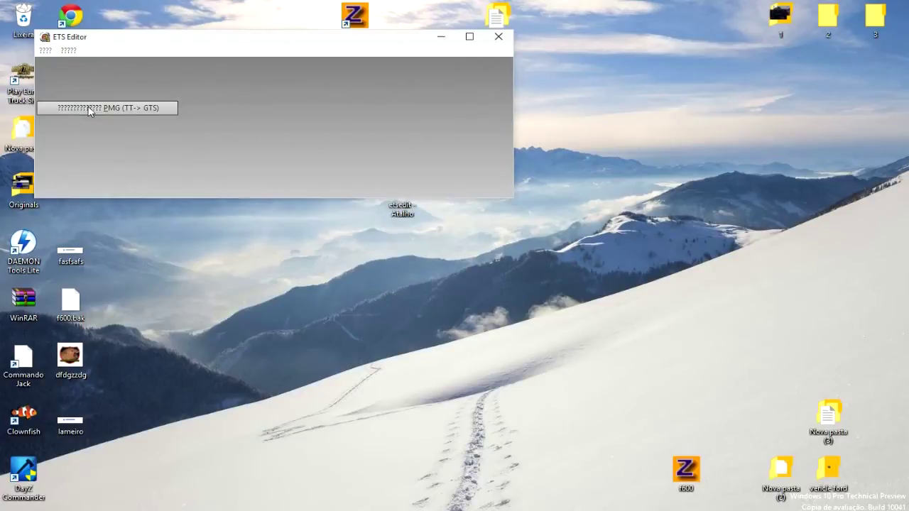
click(194, 179)
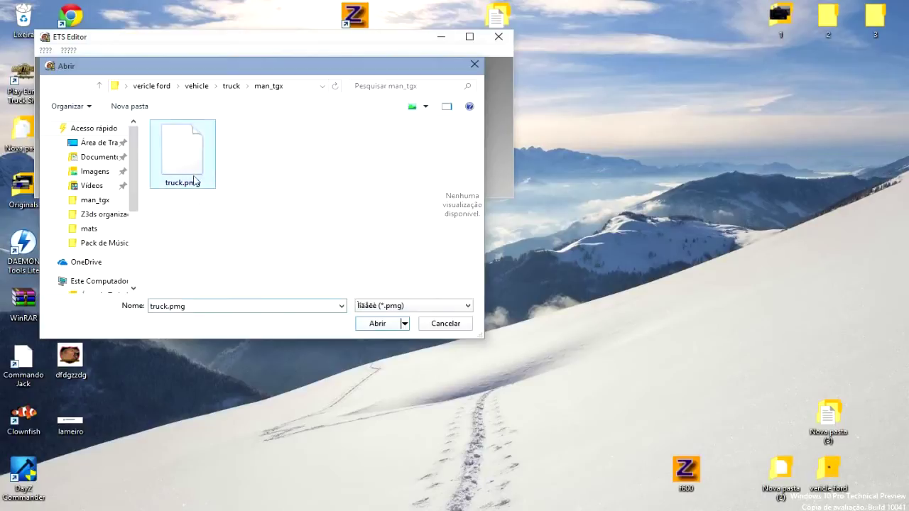
click(227, 306)
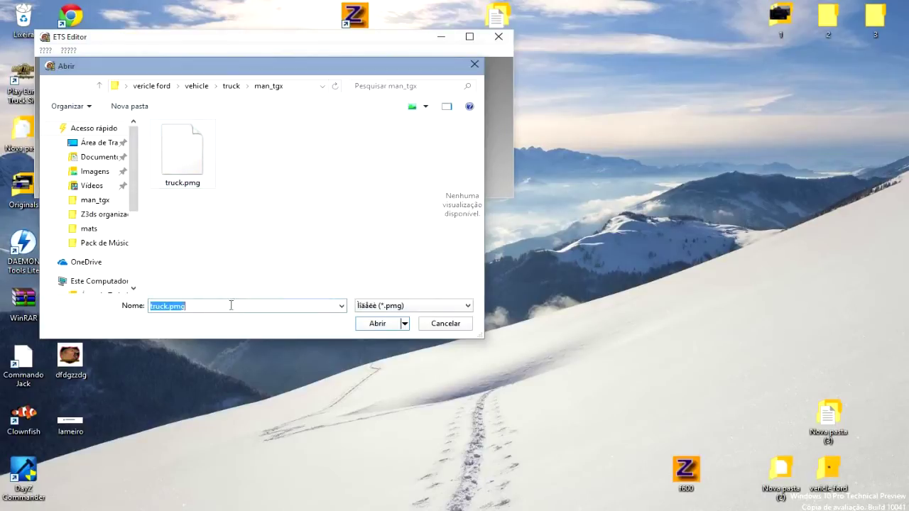
click(385, 329)
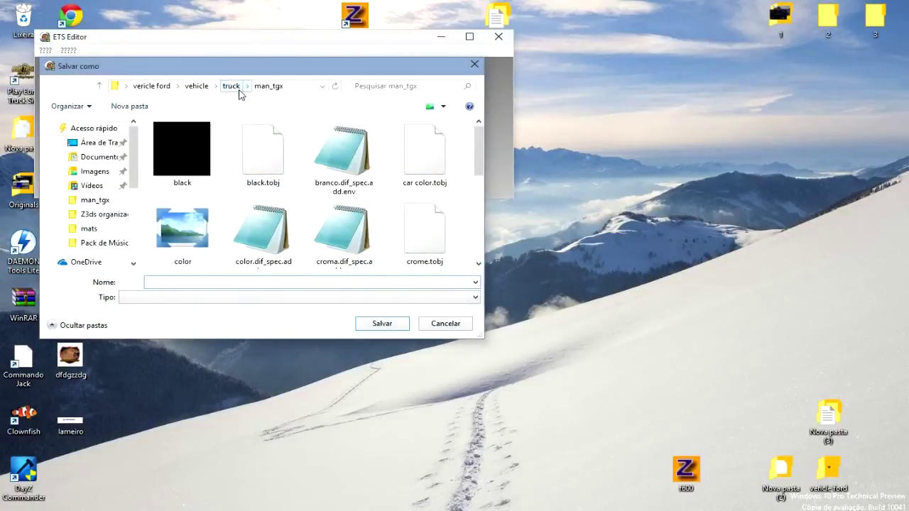
click(475, 64)
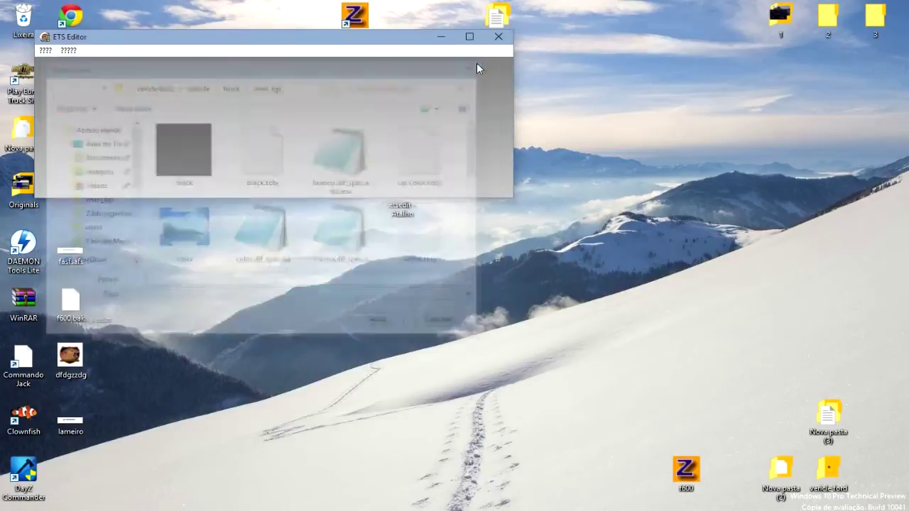
Start the PMG (TT -> GTS) conversion and load truck.pmg from the desktop's vehicle/truck/scania_rcab_2009 folder
click(44, 51)
click(106, 123)
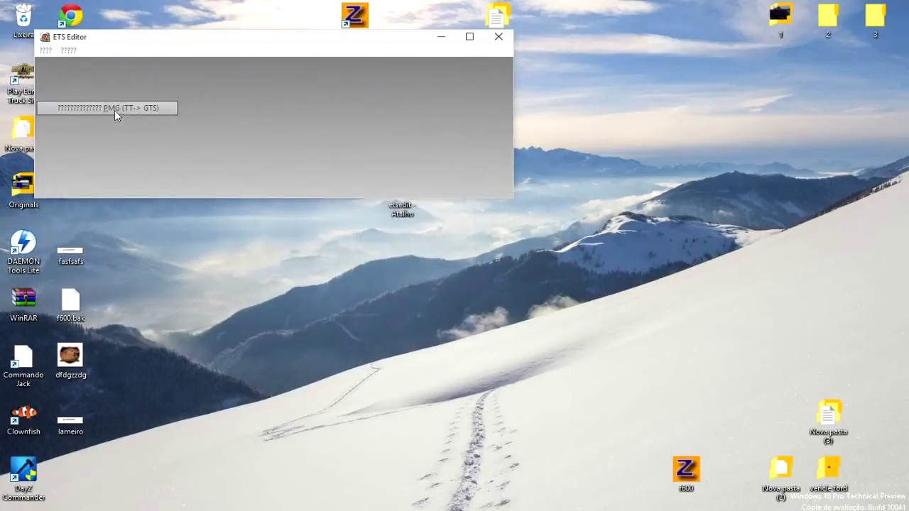
click(151, 86)
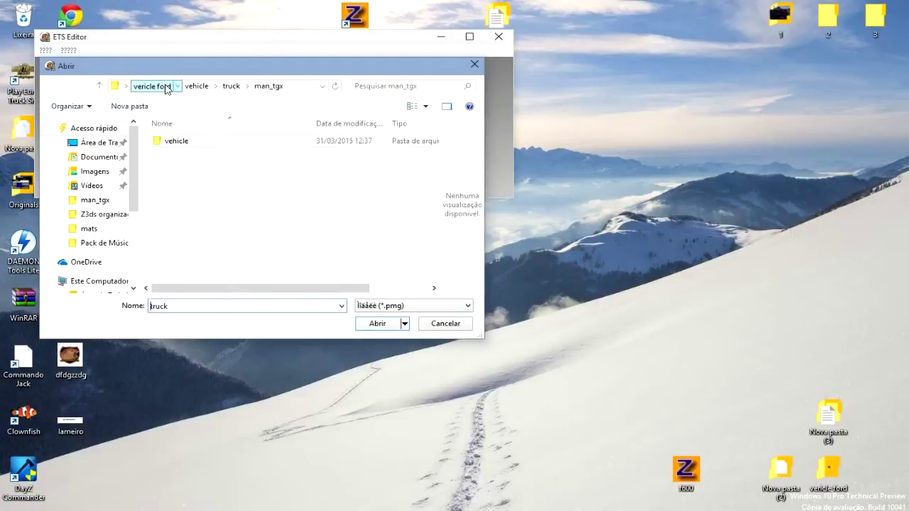
click(99, 142)
scroll(298, 193, up, 2)
scroll(334, 196, down, 4)
double_click(331, 190)
double_click(174, 142)
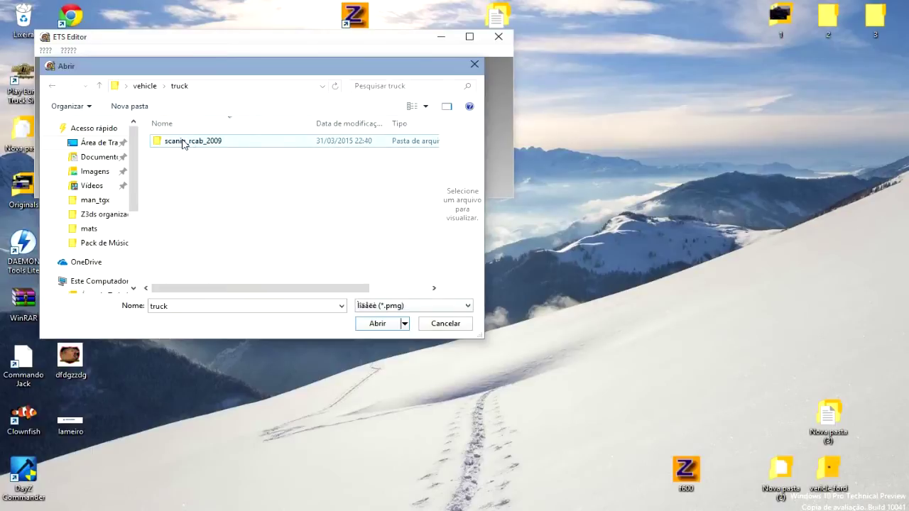
double_click(188, 141)
click(199, 307)
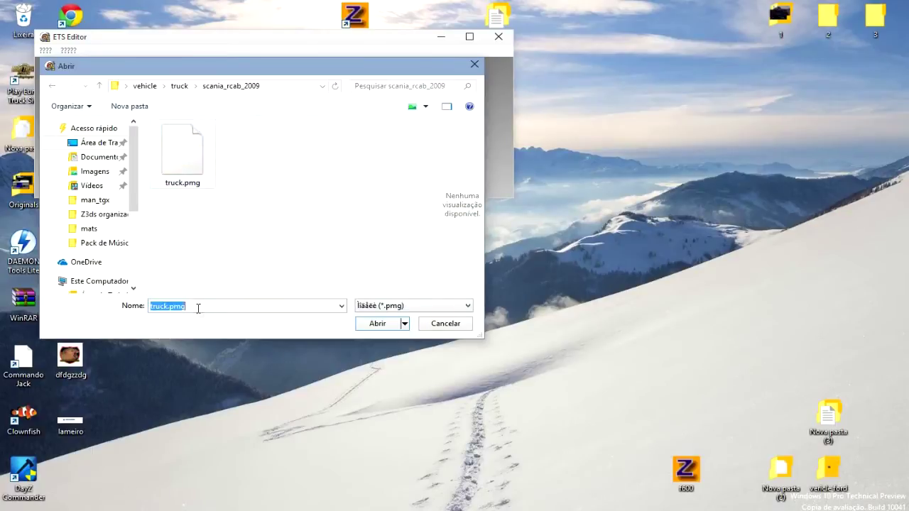
click(377, 324)
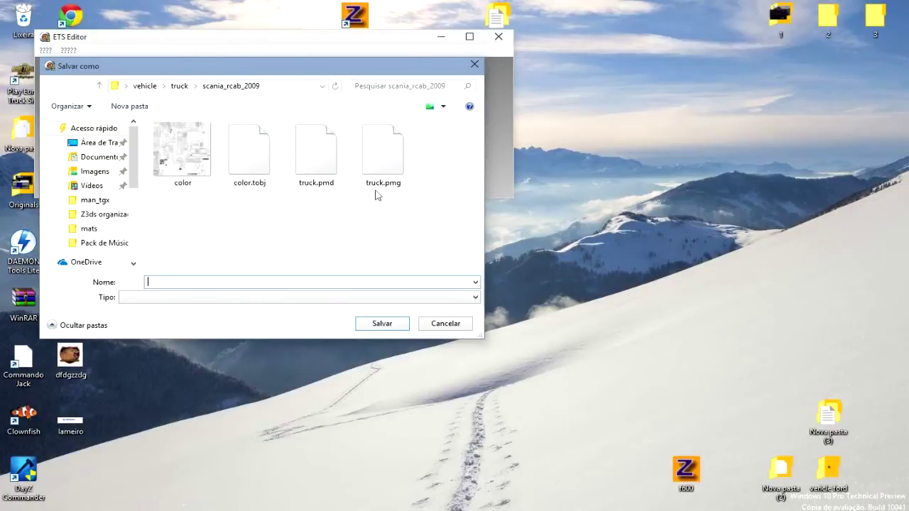
Save the converted model as truck.pmg in the desktop's vehicle/truck folder, close ETS Editor and put its shortcut back above the mods folder
click(180, 86)
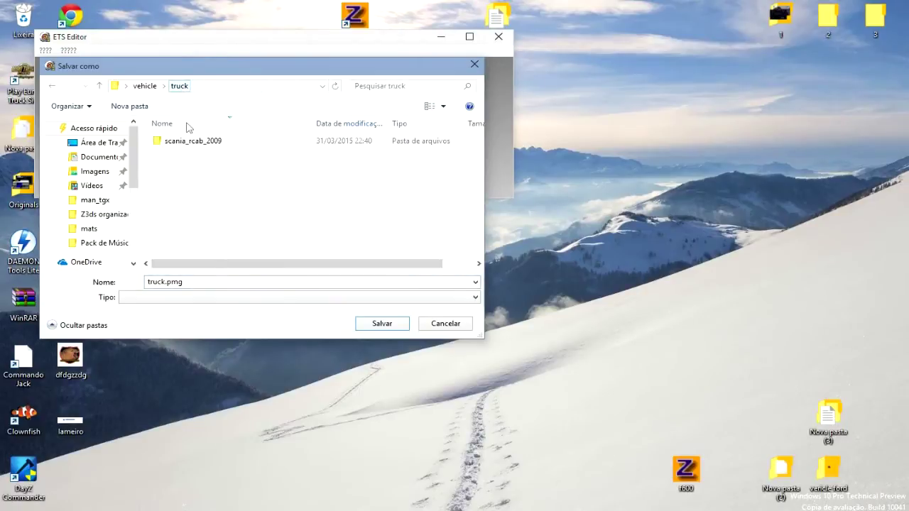
click(383, 323)
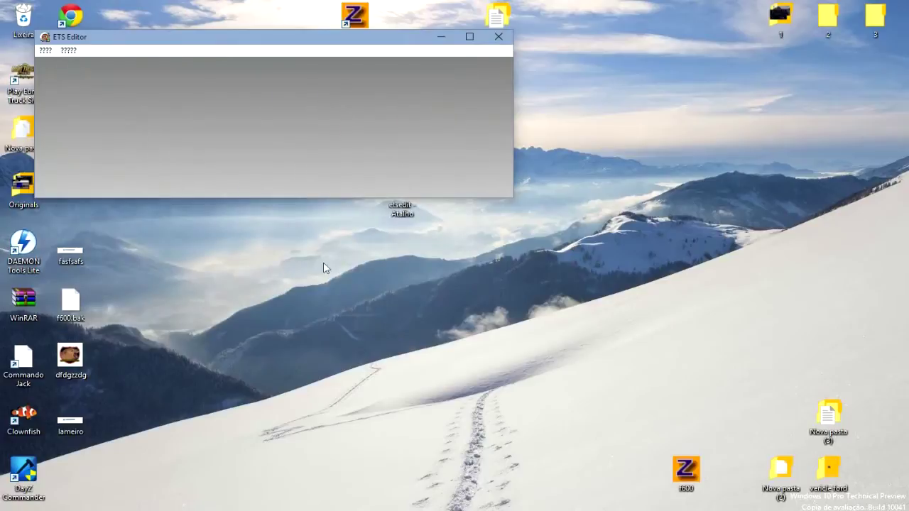
click(503, 37)
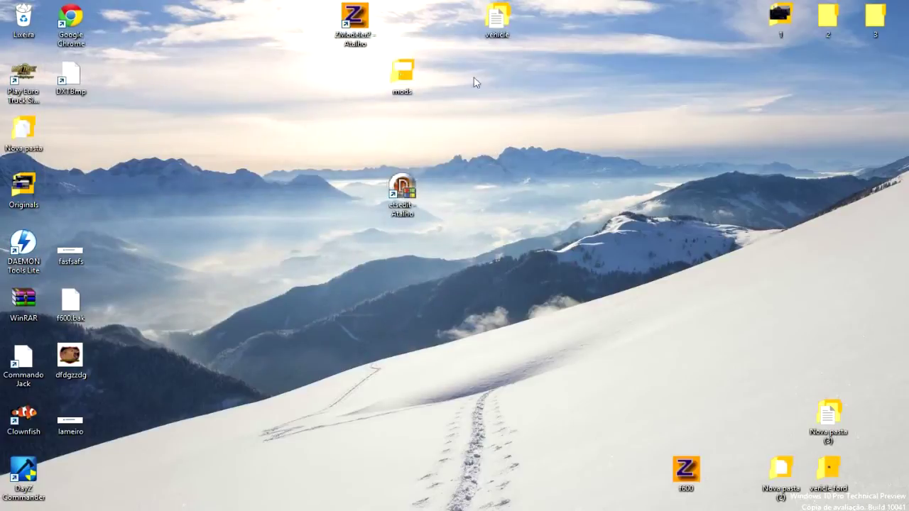
drag(412, 202, 412, 39)
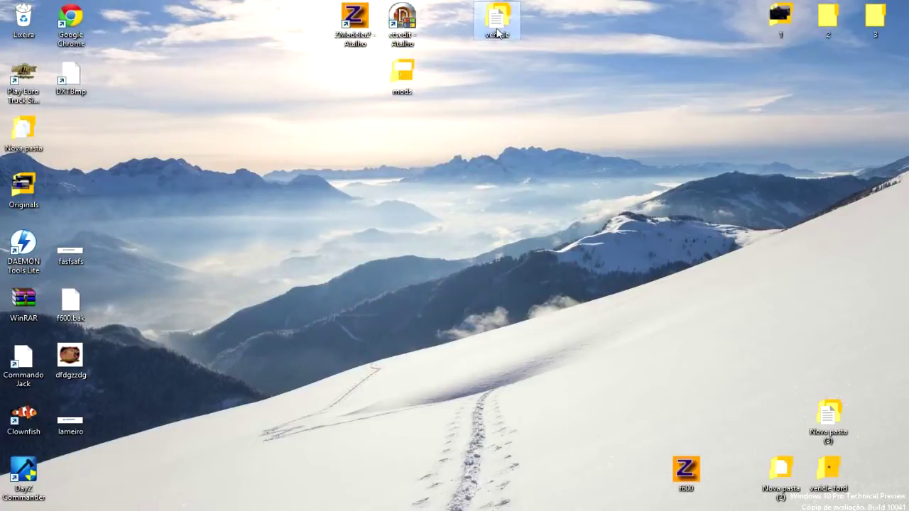
Move the converted truck.pmg from vehicle/truck into scania_rcab_2009, replacing the existing file, and close the folder window
double_click(497, 32)
double_click(252, 186)
drag(272, 205, 272, 187)
click(282, 176)
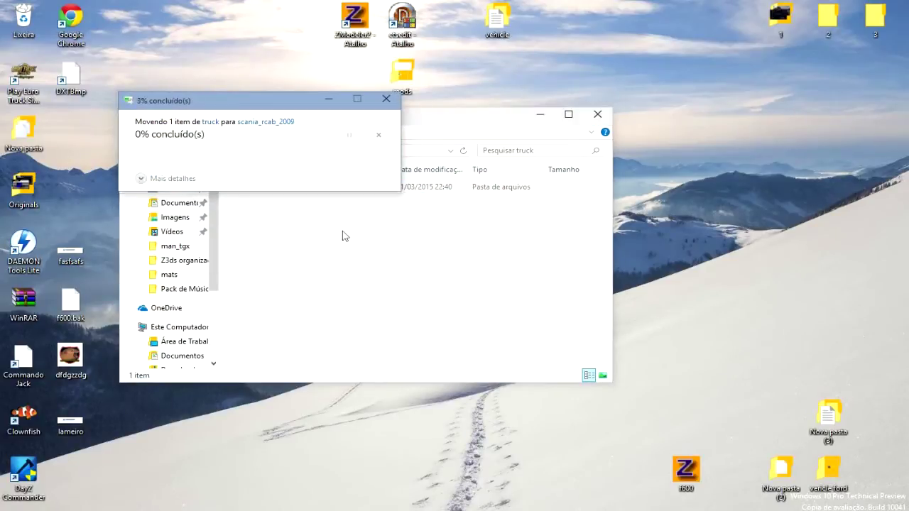
click(591, 114)
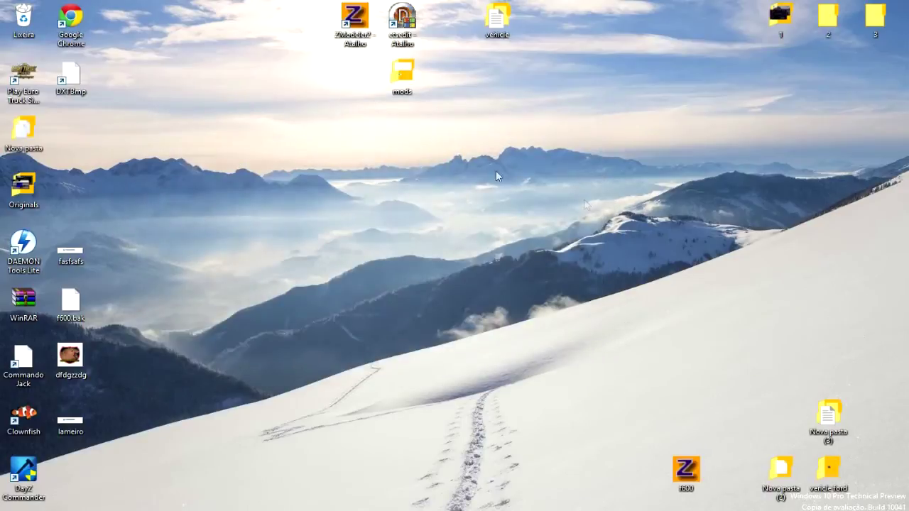
Launch ZModeler from the desktop, widen the 3D view, narrow the object list and extend the upper views downward
double_click(367, 31)
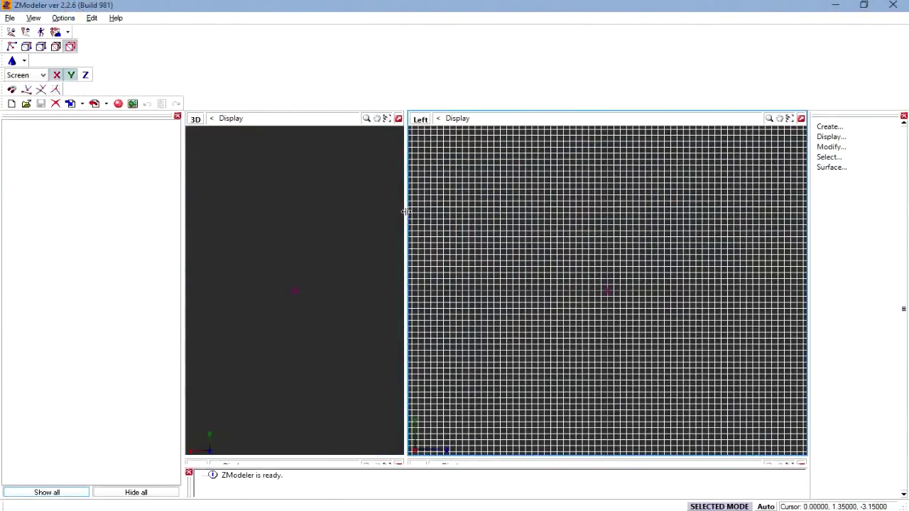
drag(406, 211, 522, 225)
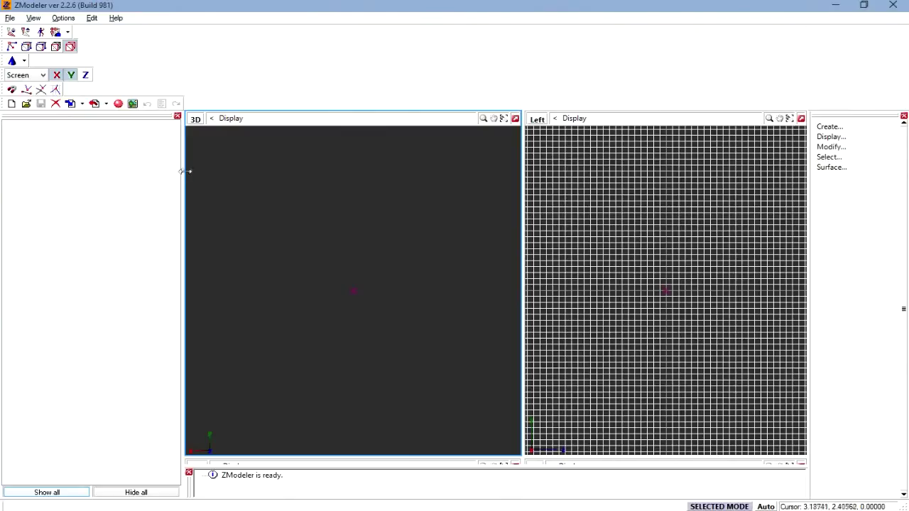
drag(183, 171, 131, 171)
drag(299, 463, 349, 503)
Import truck.pmg from the desktop's vehicle/truck/scania_rcab_2009 folder
click(72, 106)
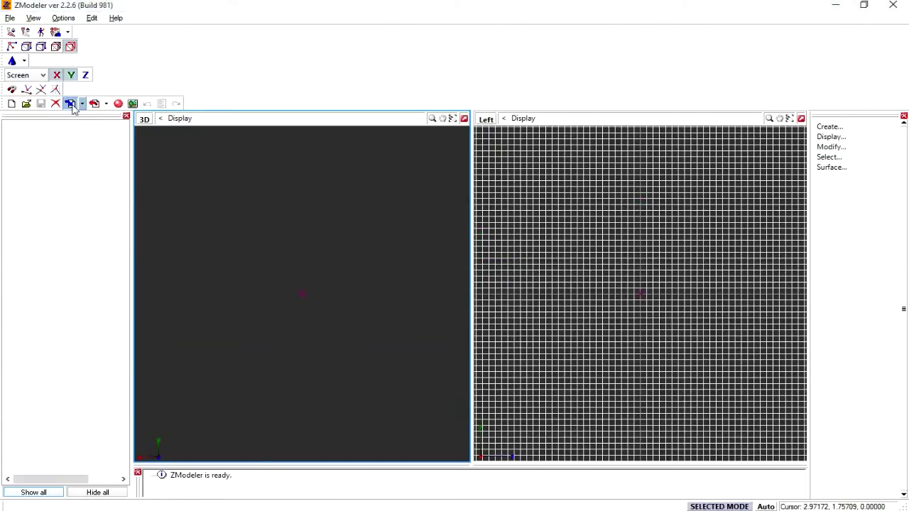
click(386, 154)
click(376, 162)
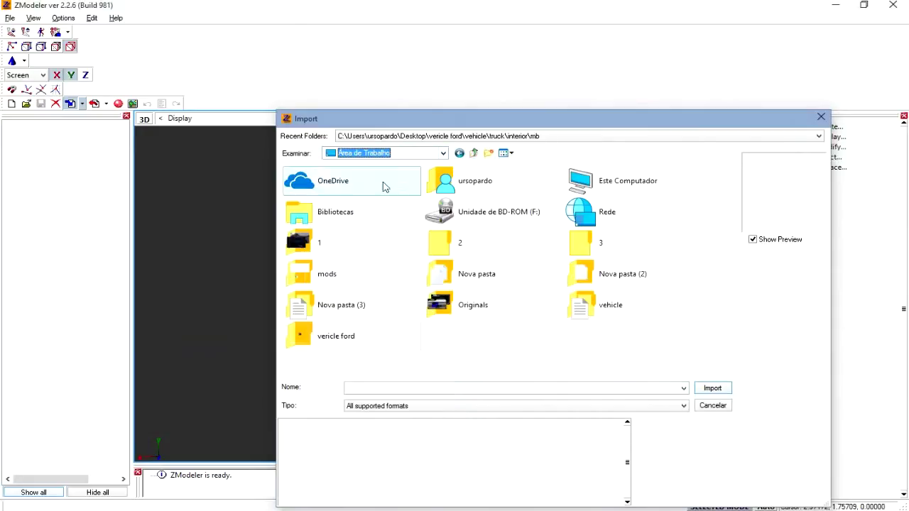
double_click(584, 306)
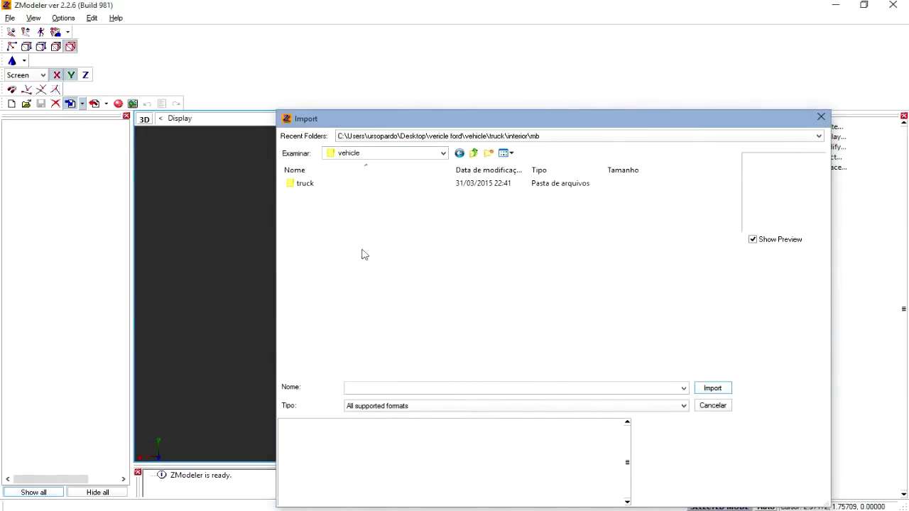
double_click(296, 183)
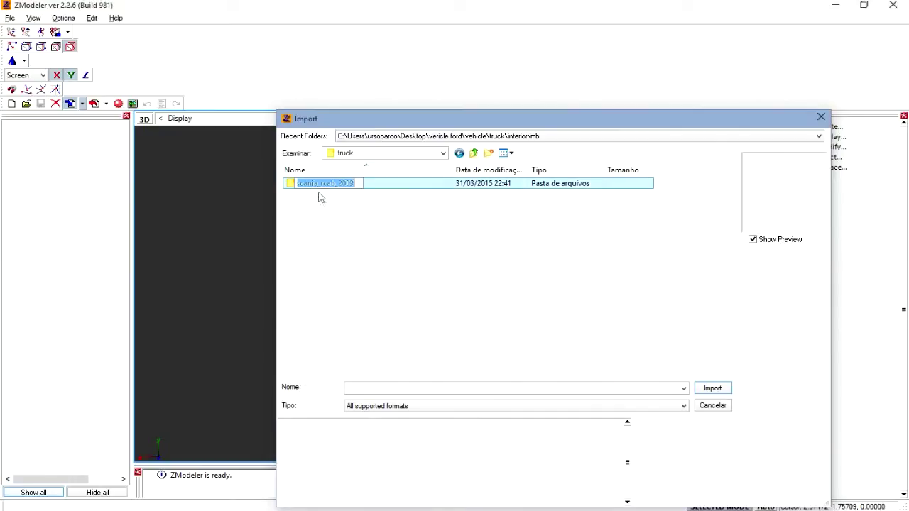
double_click(290, 185)
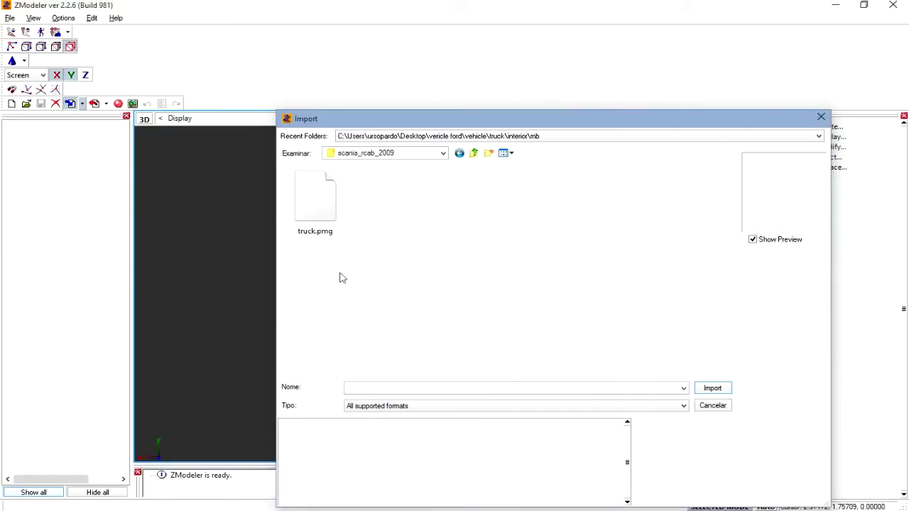
click(315, 199)
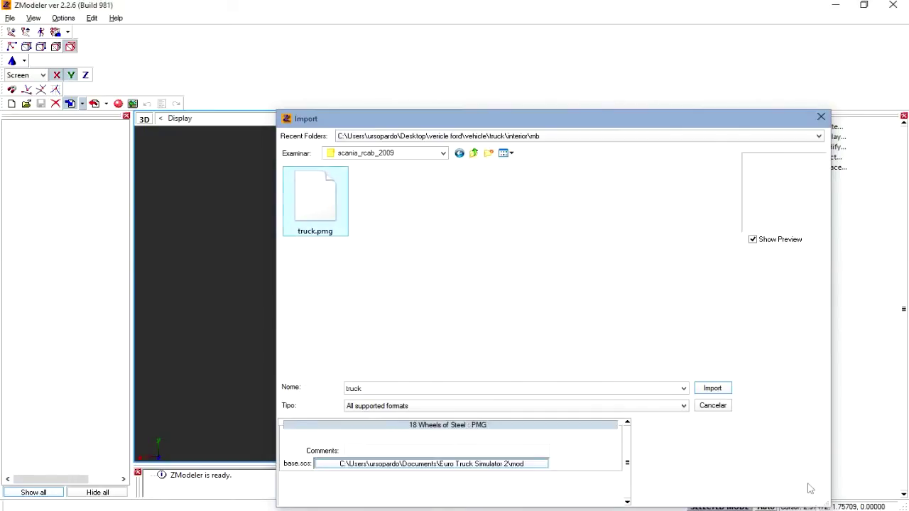
click(722, 389)
Examine the imported truck in the 3D view and look through its part groups, including the contents of chs_base (AEF)
middle_drag(379, 349, 424, 342)
scroll(269, 290, down, 3)
middle_drag(270, 288, 321, 288)
scroll(322, 294, down, 3)
click(7, 127)
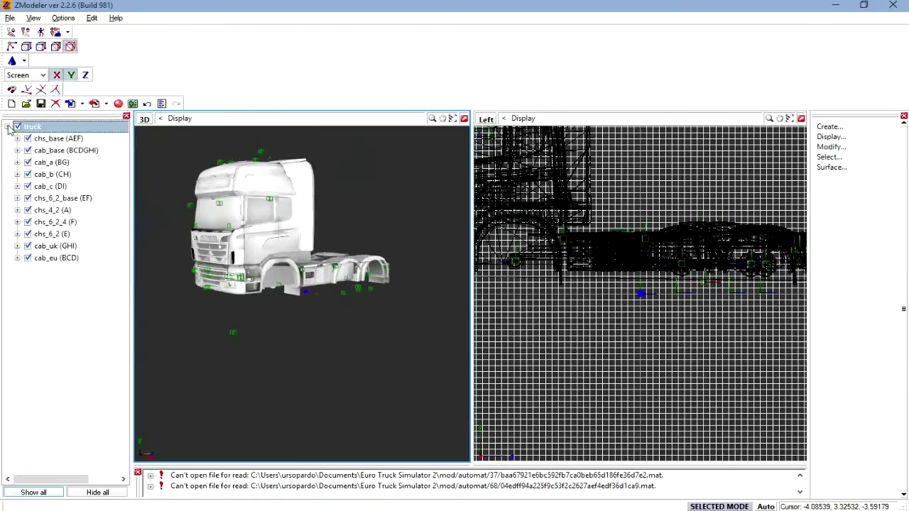
key(Down)
key(Down)
key(Down)
key(Down)
key(Down)
key(Down)
key(Up)
key(Up)
key(Up)
key(Up)
key(Up)
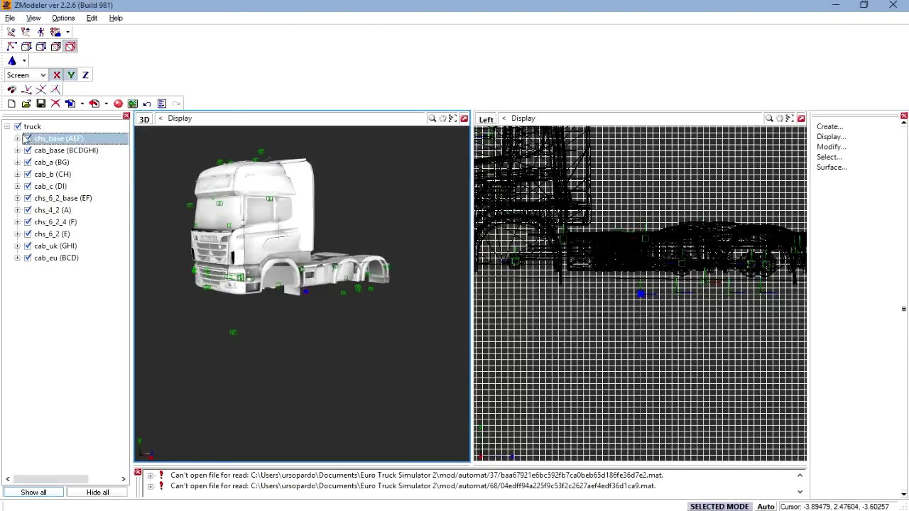
key(Right)
key(Down)
key(Down)
middle_drag(261, 226, 327, 225)
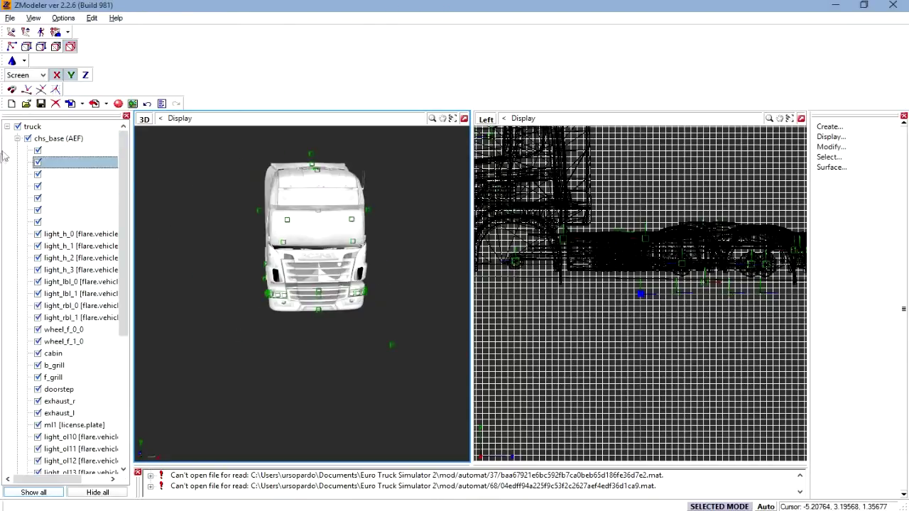
click(17, 138)
Hide every part group of the truck, from chs_base (AEF) through cab_eu (BCD)
click(28, 139)
click(27, 150)
click(28, 163)
click(27, 174)
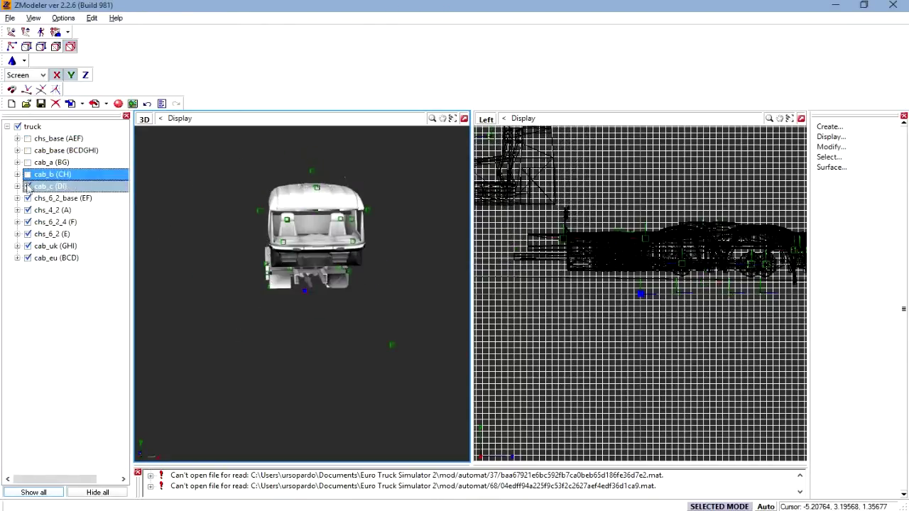
click(27, 187)
click(28, 199)
click(27, 211)
click(28, 221)
click(28, 234)
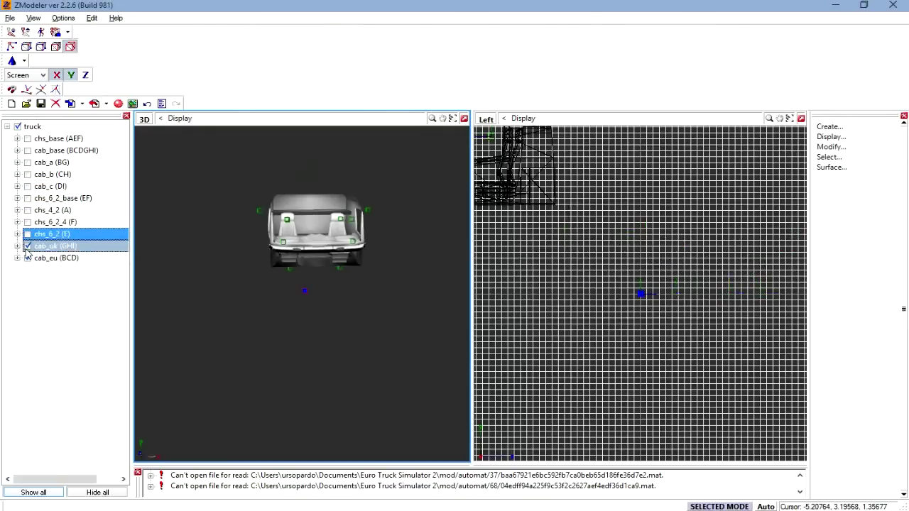
click(28, 246)
click(28, 257)
Show only the chs_base (AEF) group, expand its parts and view it from different angles
click(17, 139)
click(28, 138)
middle_drag(317, 309, 257, 321)
scroll(257, 321, up, 1)
scroll(257, 321, down, 2)
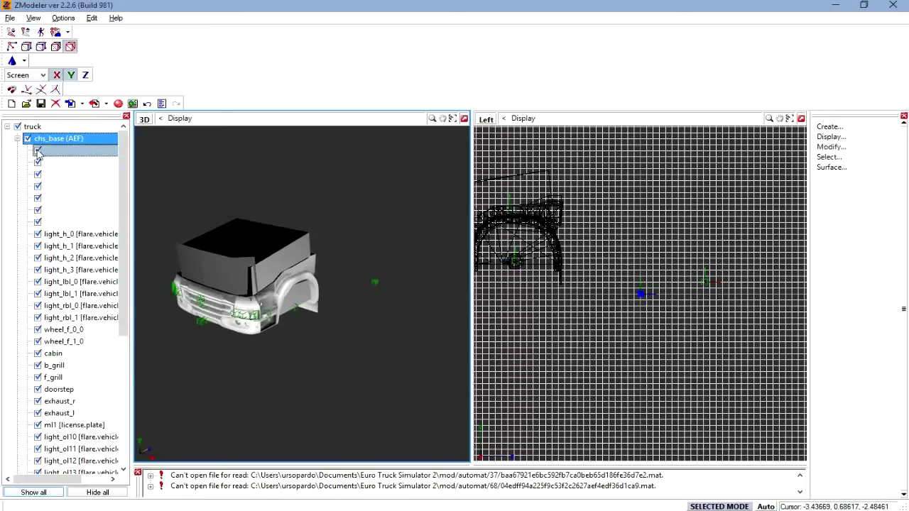
click(39, 223)
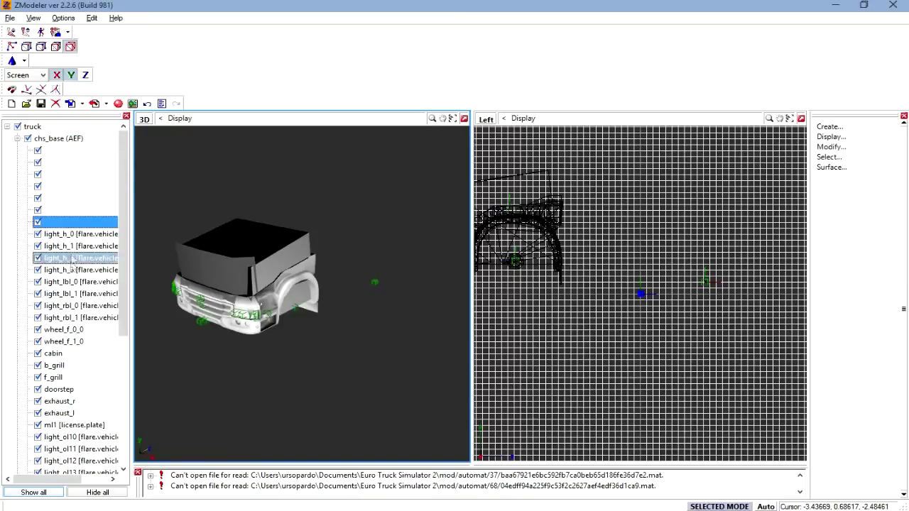
middle_drag(324, 332, 296, 324)
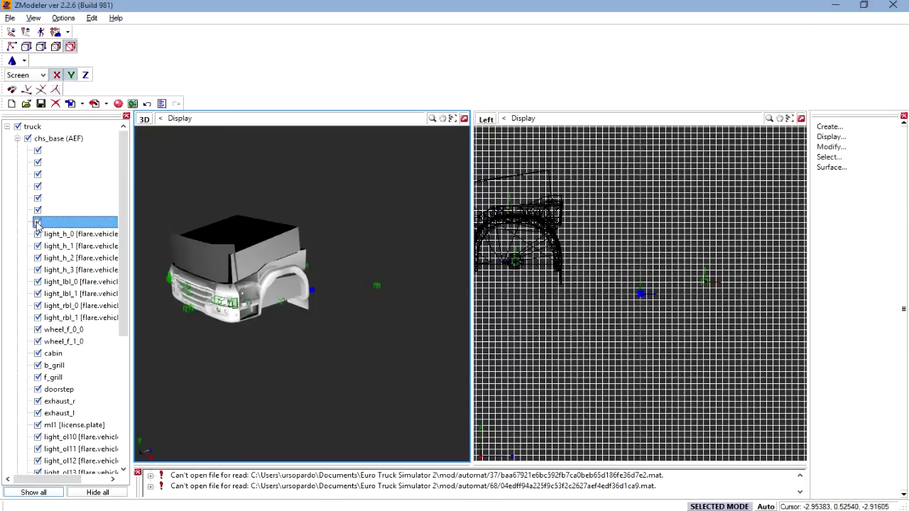
Toggle the visibility of the unnamed chs_base meshes to identify which part of the truck each one represents
click(37, 199)
double_click(37, 201)
click(38, 201)
click(38, 186)
click(38, 175)
click(38, 175)
click(38, 164)
middle_drag(203, 245, 263, 252)
click(37, 164)
click(38, 163)
click(38, 163)
click(38, 163)
click(37, 163)
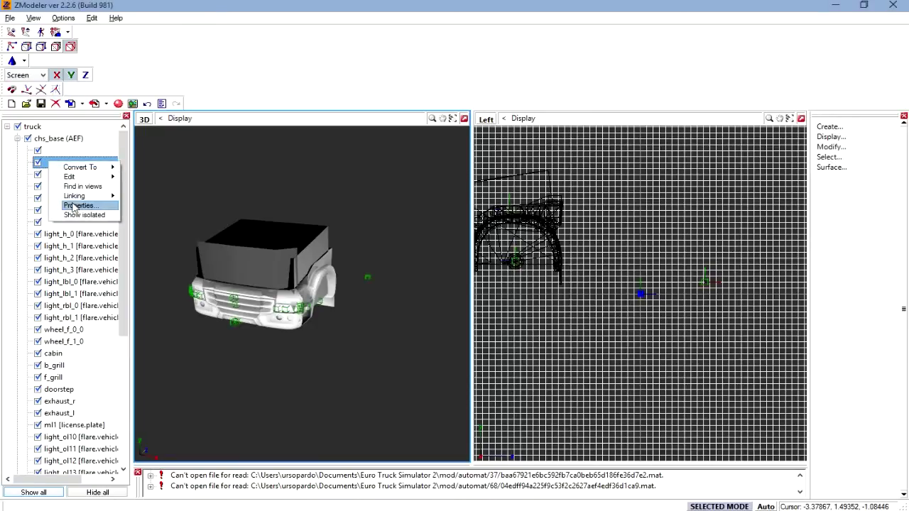
Check the material assigned to the polygons of the second unnamed chs_base mesh in its properties
click(74, 207)
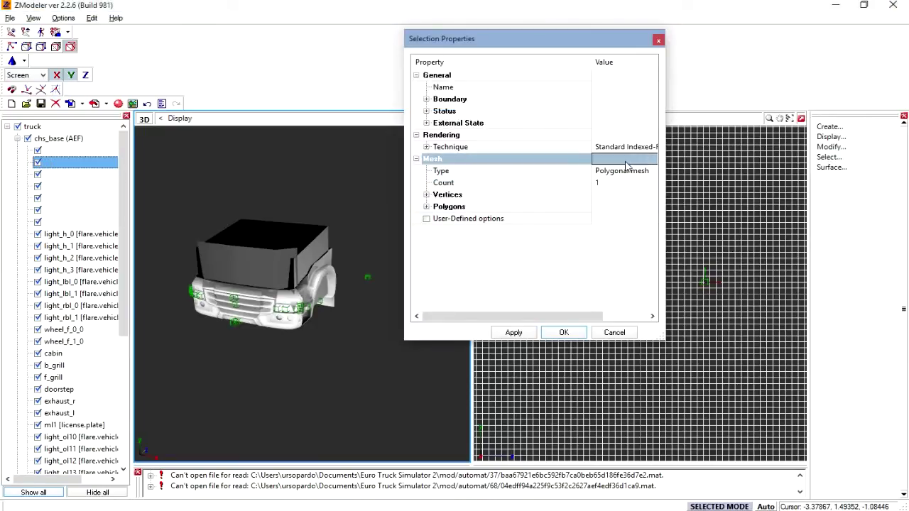
click(427, 208)
click(634, 243)
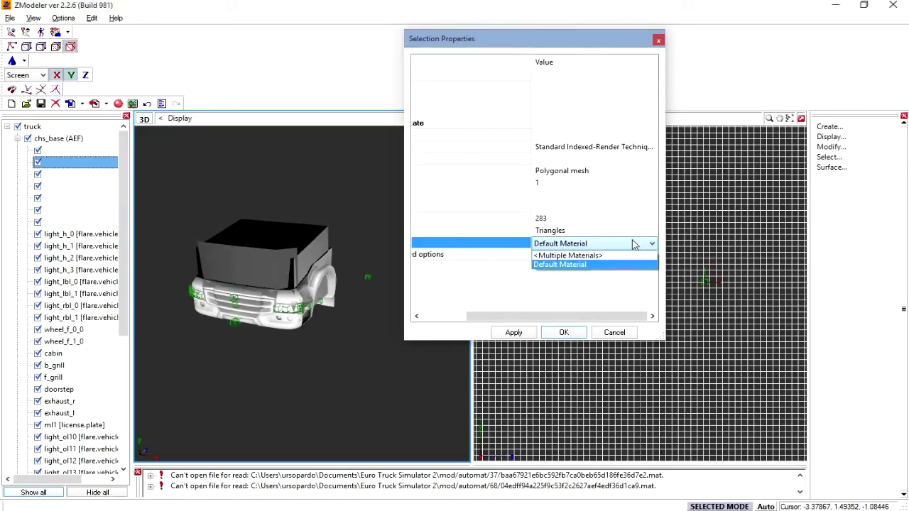
click(621, 336)
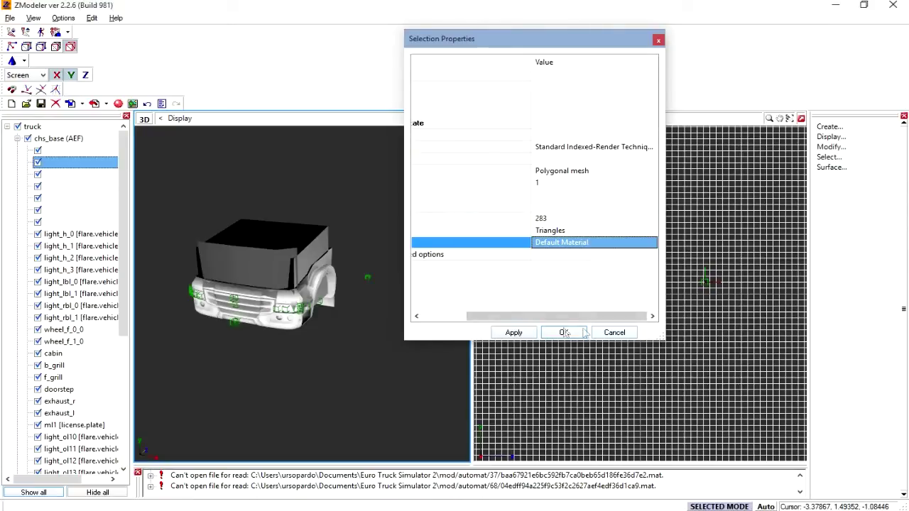
click(564, 333)
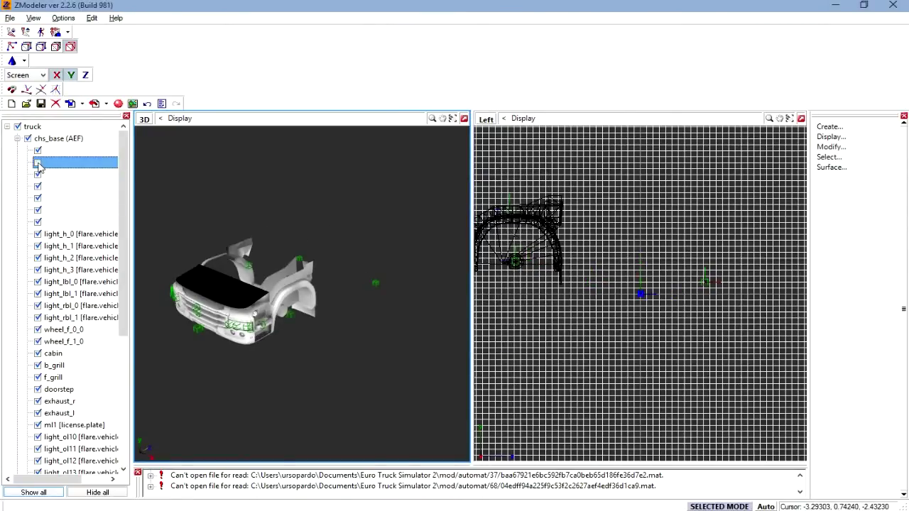
Compare the chassis front with and without the second unnamed chs_base mesh, leaving that mesh hidden
middle_drag(302, 313, 238, 285)
click(38, 163)
click(38, 163)
click(37, 163)
click(37, 164)
middle_drag(308, 236, 337, 254)
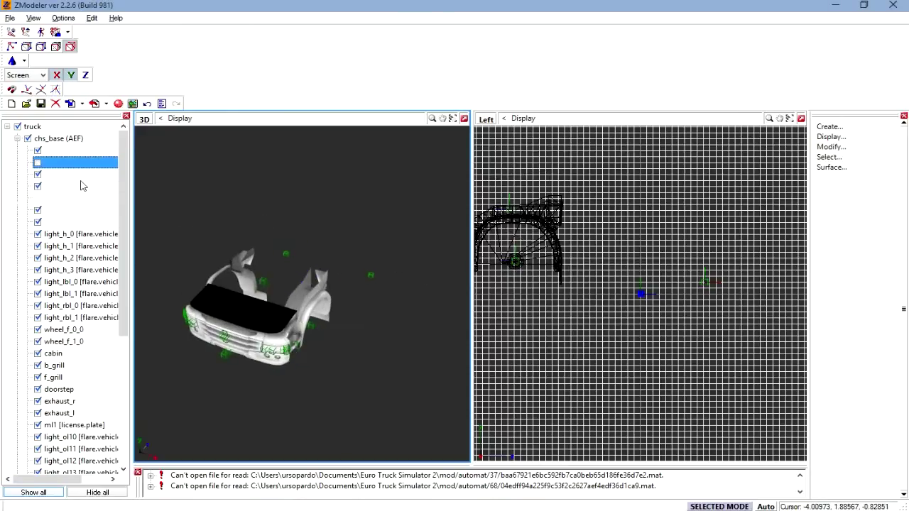
Show the cab_base (BCDGHI) group together with chs_base and hide the second unnamed mesh in cab_base
click(17, 138)
click(19, 151)
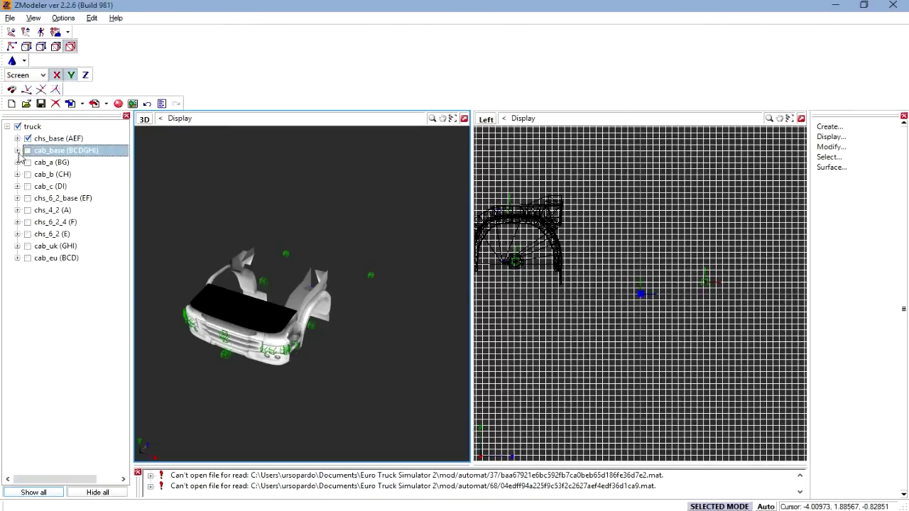
click(17, 150)
click(31, 163)
click(37, 175)
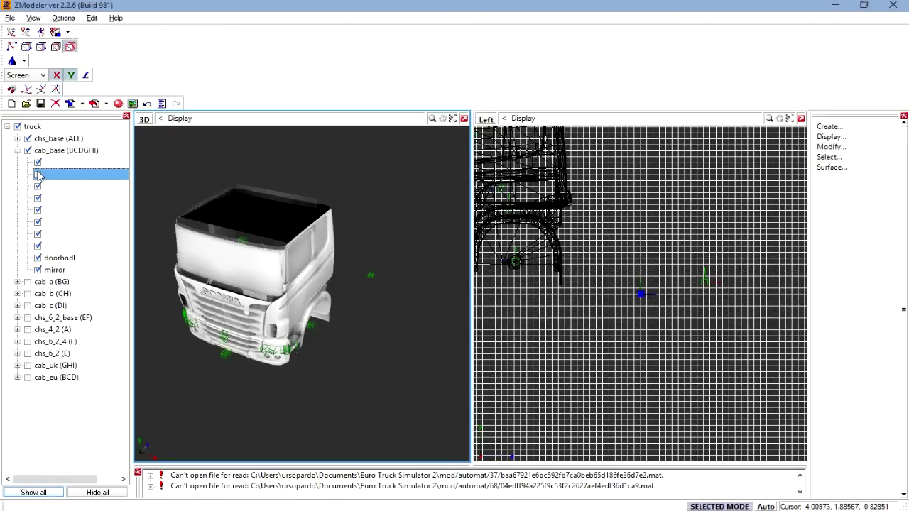
click(38, 174)
click(37, 175)
middle_drag(172, 220, 193, 221)
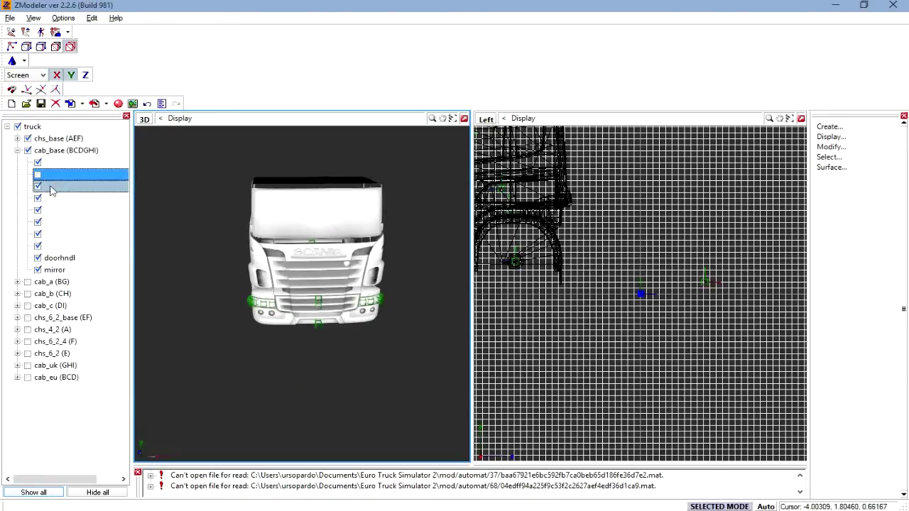
Display only the cab_a (BG) group in place of cab_base and chs_base, with its first unnamed mesh hidden
click(18, 151)
click(28, 151)
click(28, 139)
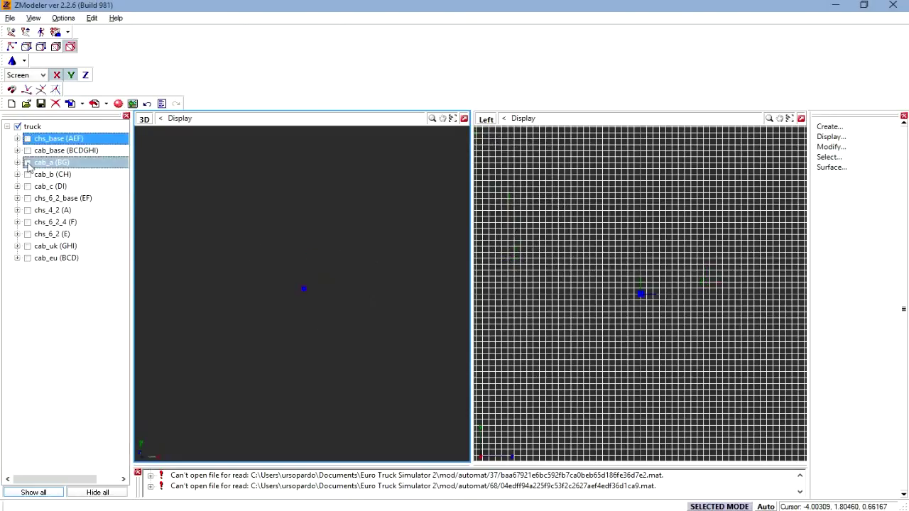
click(28, 163)
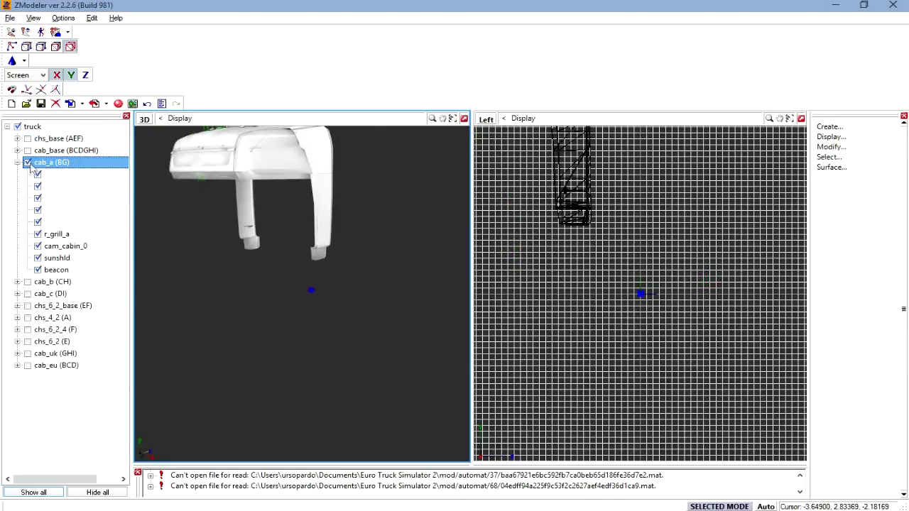
click(38, 176)
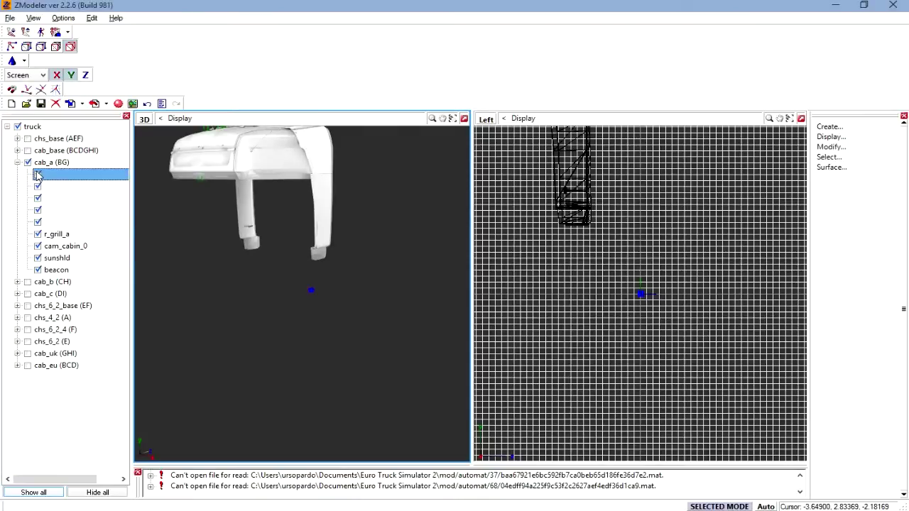
click(38, 173)
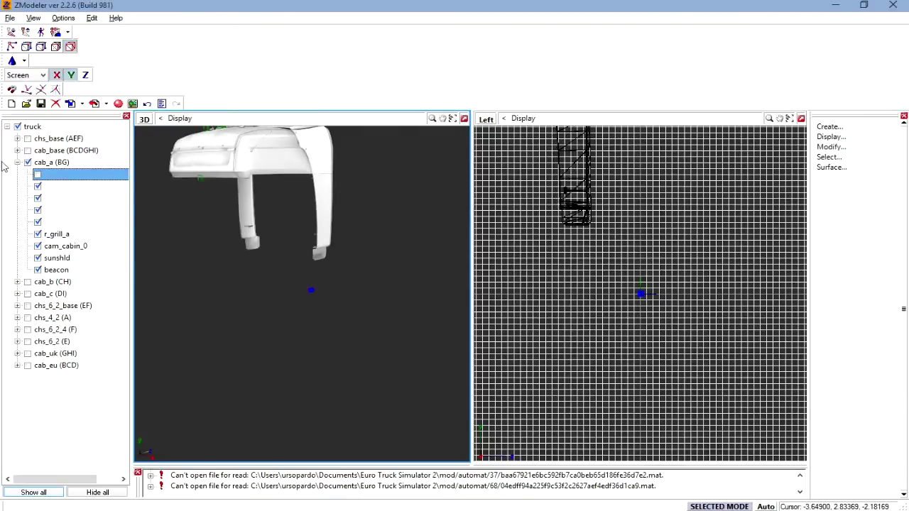
click(18, 163)
Display the cab_b (CH) group instead of cab_a and hide its first unnamed mesh
click(18, 174)
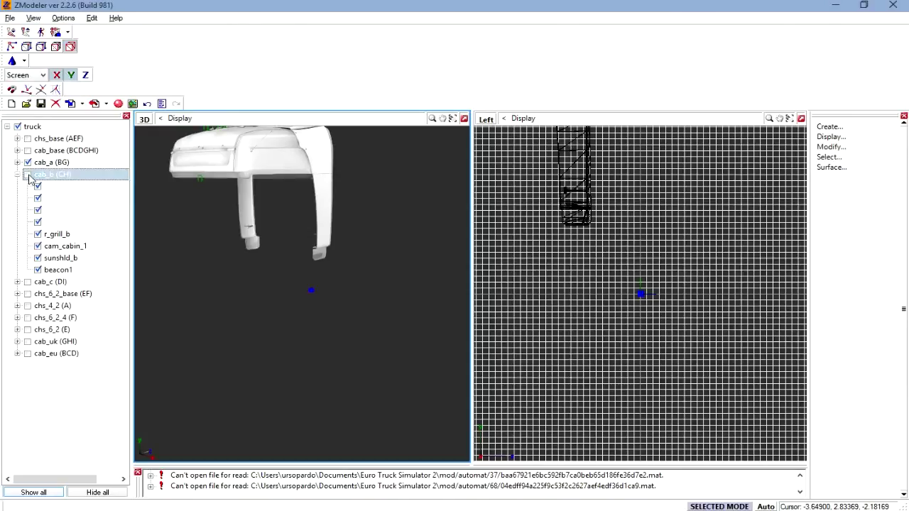
click(28, 175)
click(28, 164)
click(38, 187)
click(17, 174)
Toggle the visibility of cab_c (DI) and its first unnamed mesh, leaving both the cab_b and cab_c groups hidden
click(17, 187)
click(37, 199)
click(36, 198)
click(28, 186)
click(28, 175)
click(18, 186)
click(28, 186)
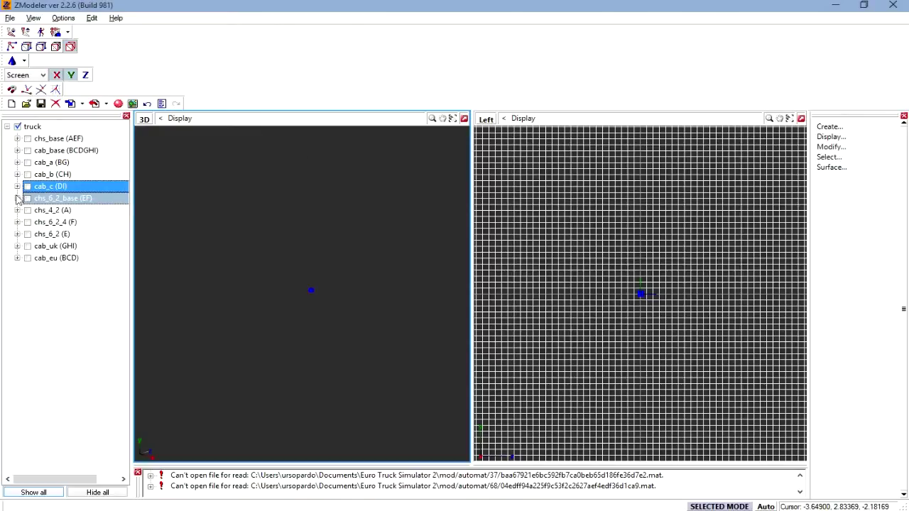
Show the chs_6_2_base (EF) group and hide all six of its unnamed meshes
click(17, 198)
click(28, 198)
middle_drag(223, 262, 357, 306)
click(89, 234)
click(39, 211)
click(38, 223)
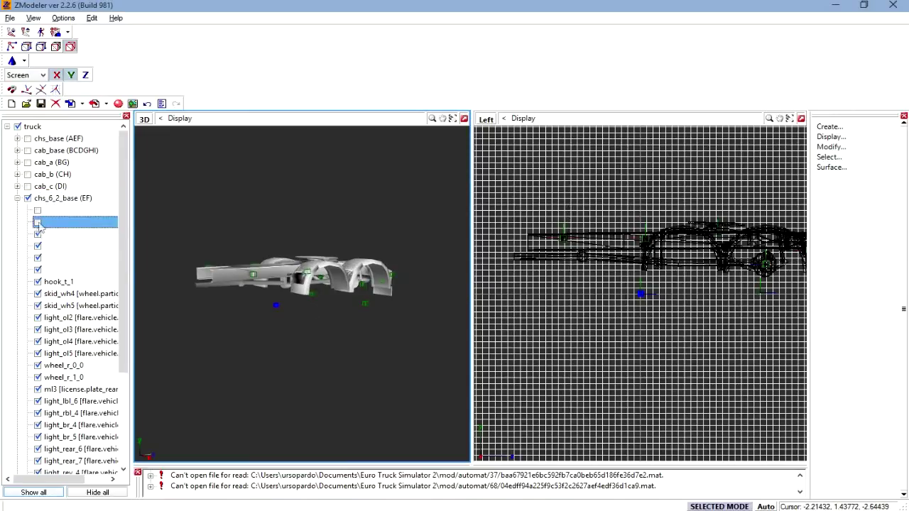
click(38, 234)
click(38, 246)
click(37, 258)
click(37, 271)
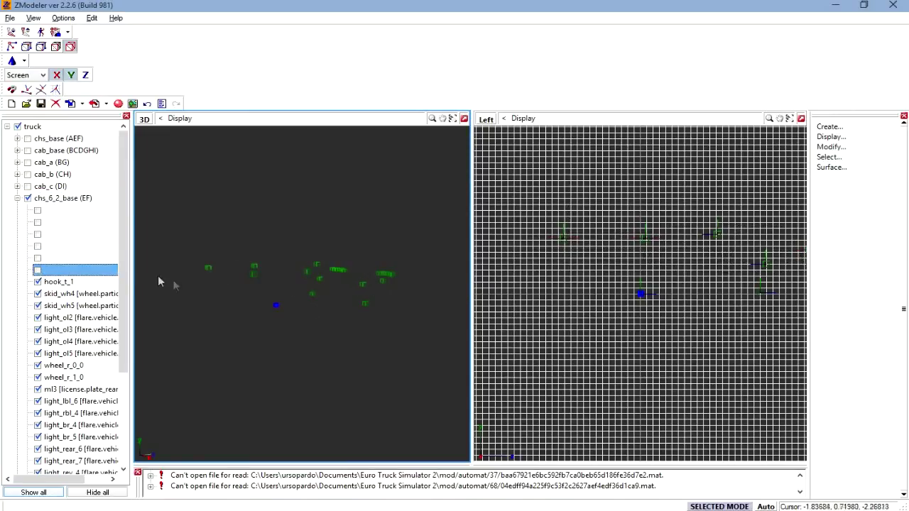
Show the first three unnamed chs_6_2_base meshes one at a time to identify them, leaving the third displayed
click(38, 211)
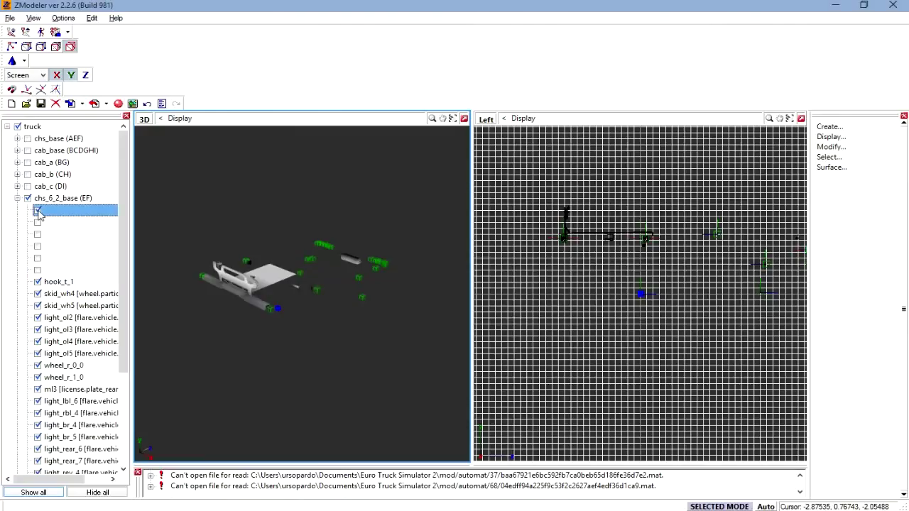
click(38, 211)
click(37, 223)
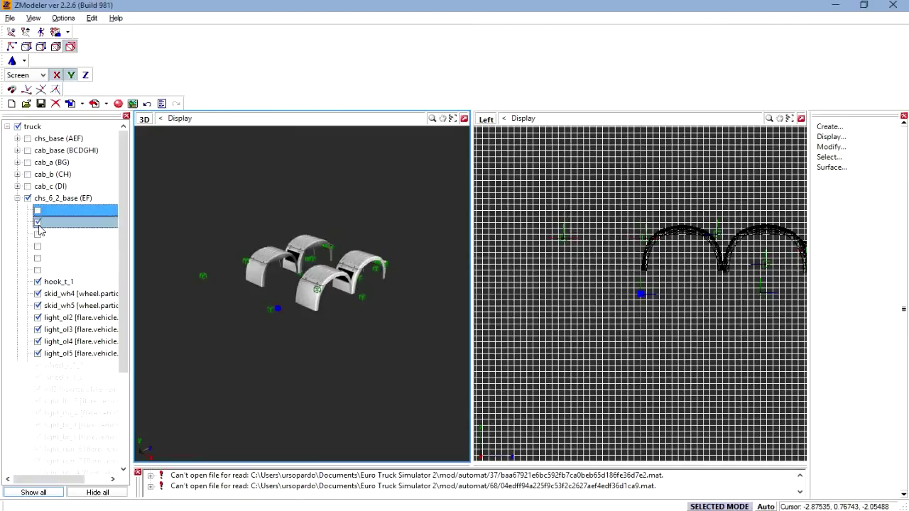
click(37, 222)
click(37, 235)
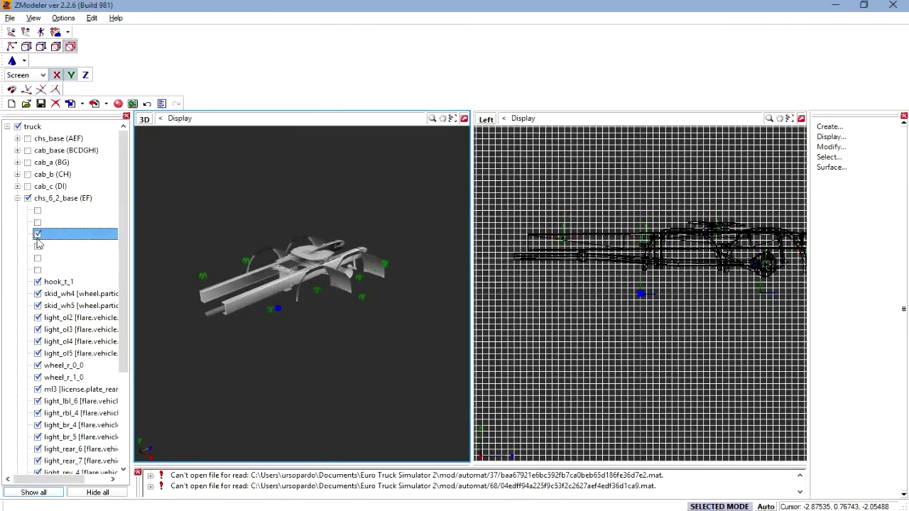
middle_drag(310, 308, 249, 253)
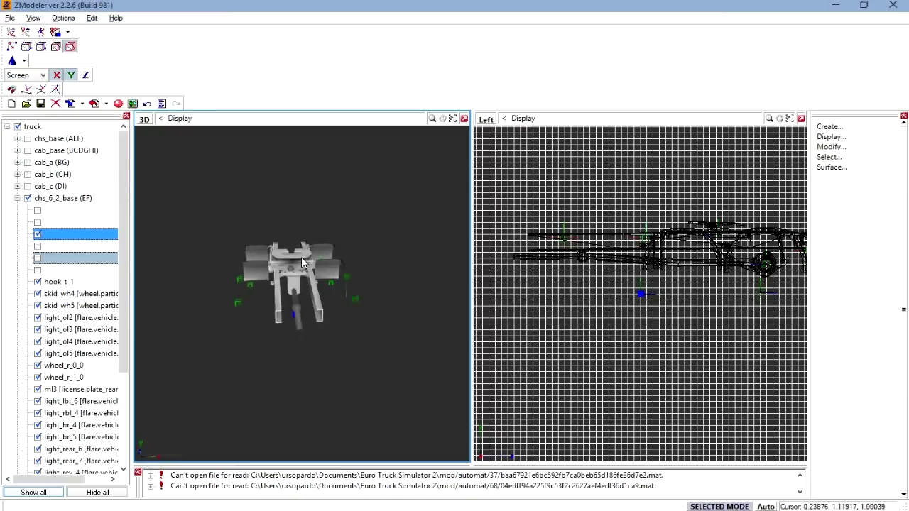
Show the fourth, fifth and sixth unnamed chs_6_2_base meshes one at a time to identify them, leaving only the sixth displayed
click(38, 234)
click(38, 246)
middle_drag(298, 284, 56, 268)
click(37, 246)
click(38, 258)
click(38, 270)
middle_drag(280, 295, 193, 291)
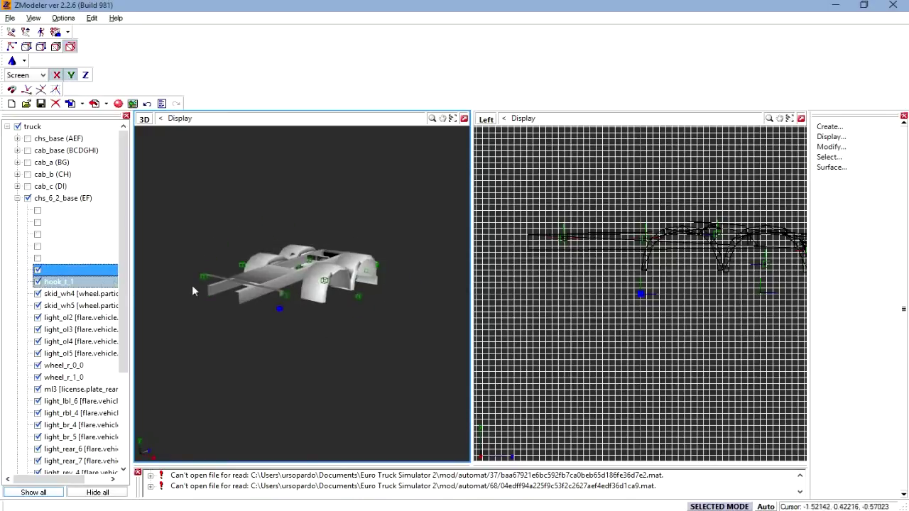
Hide the sixth unnamed chs_6_2_base mesh and show the other five
click(37, 270)
click(37, 258)
click(37, 246)
click(38, 234)
click(38, 246)
click(38, 222)
click(37, 211)
Rename the sixth chs_6_2_base mesh to sombra and toggle its visibility, leaving it hidden
double_click(57, 271)
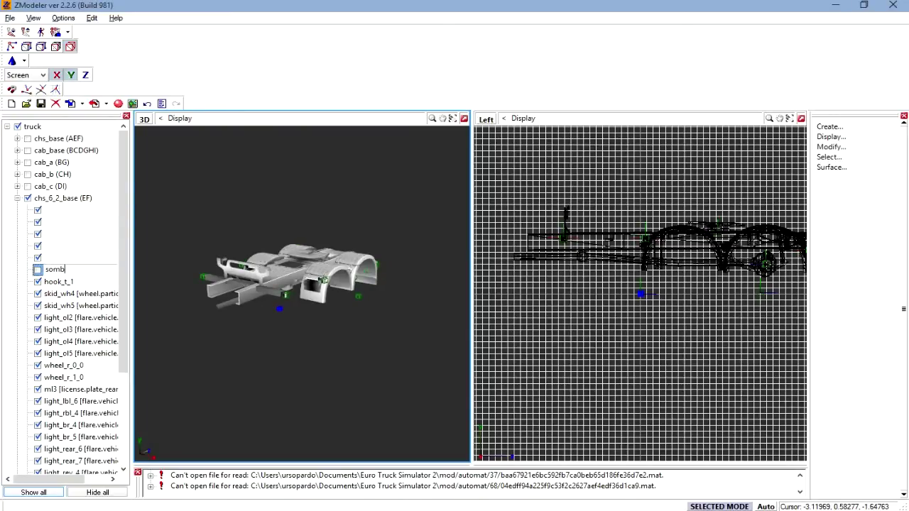
click(82, 246)
click(85, 278)
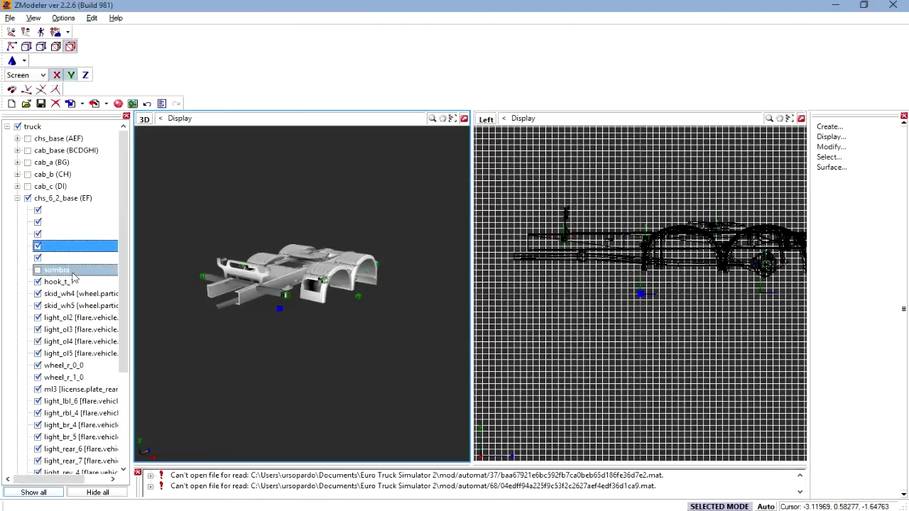
click(38, 271)
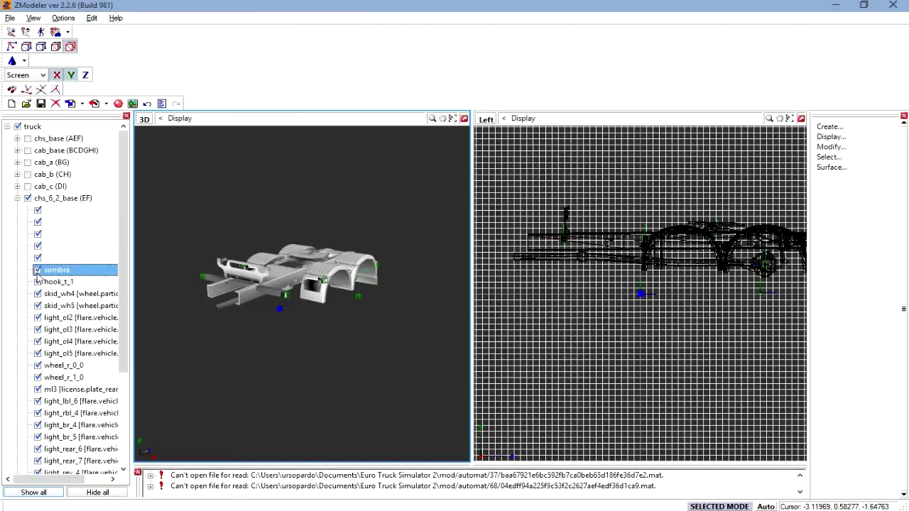
click(26, 201)
click(49, 271)
click(38, 270)
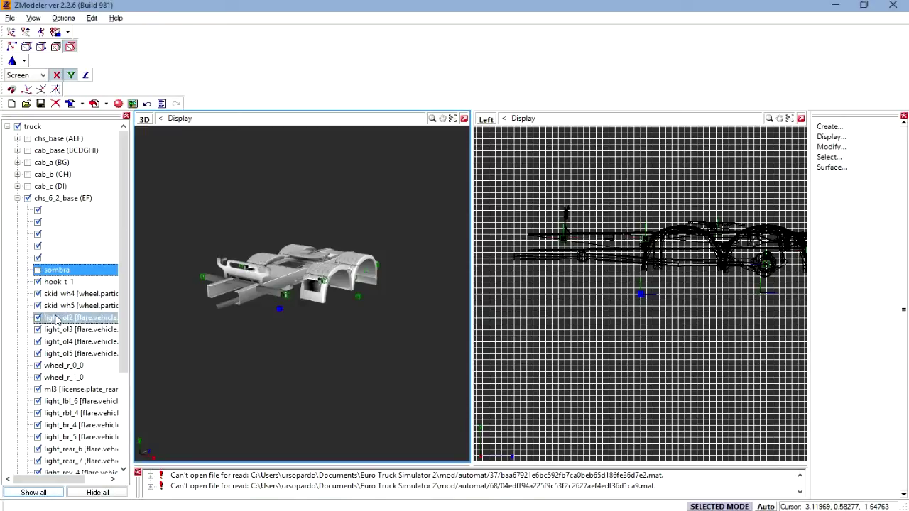
Display the chs_4_2 (A) group in place of chs_6_2_base and hide its seventh unnamed mesh
click(27, 198)
click(17, 199)
click(17, 210)
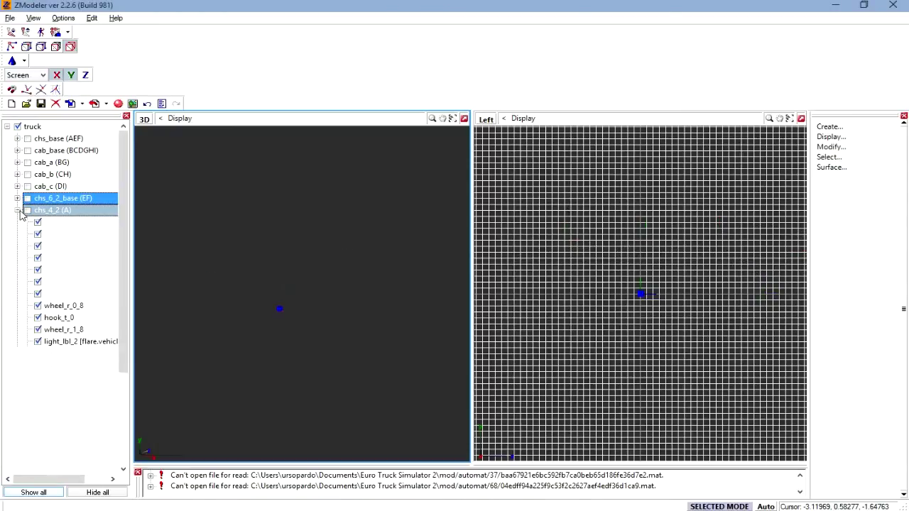
click(27, 210)
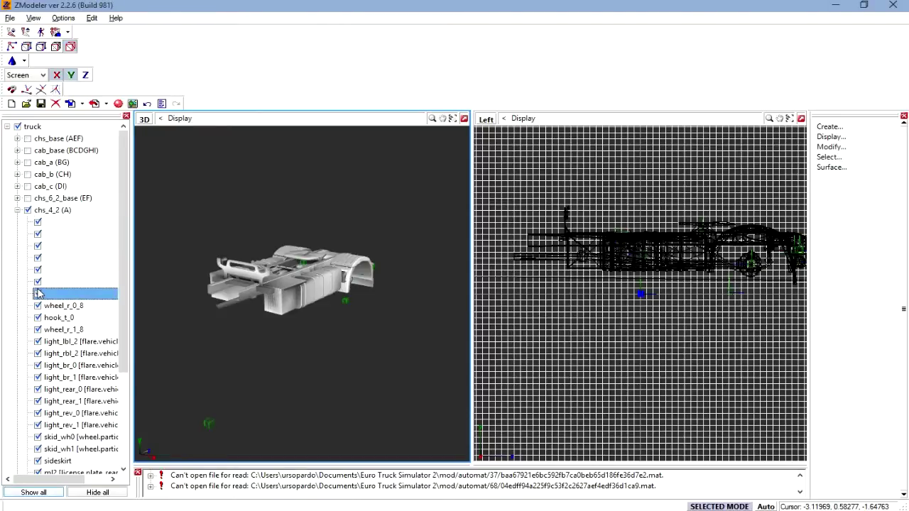
middle_drag(219, 321, 195, 310)
Compare the mesh list of chs_6_2_base with that of chs_4_2
click(17, 210)
click(17, 199)
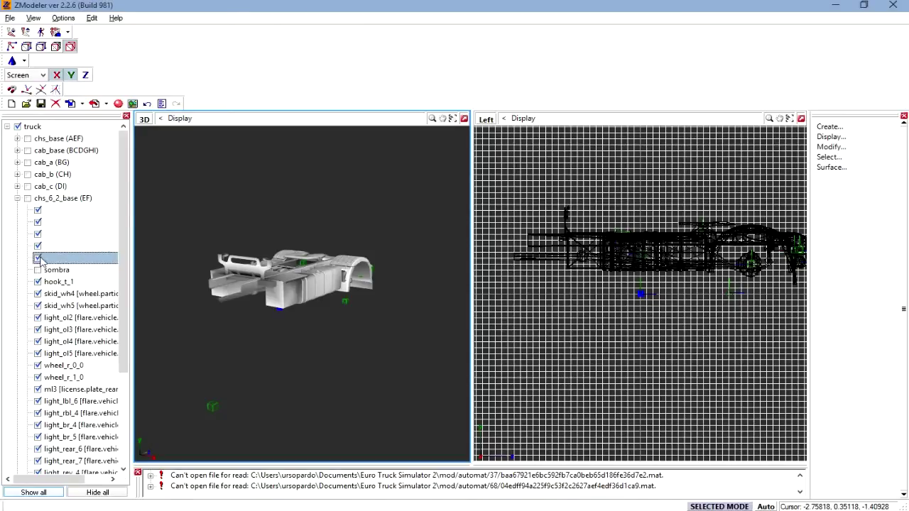
click(17, 198)
click(17, 210)
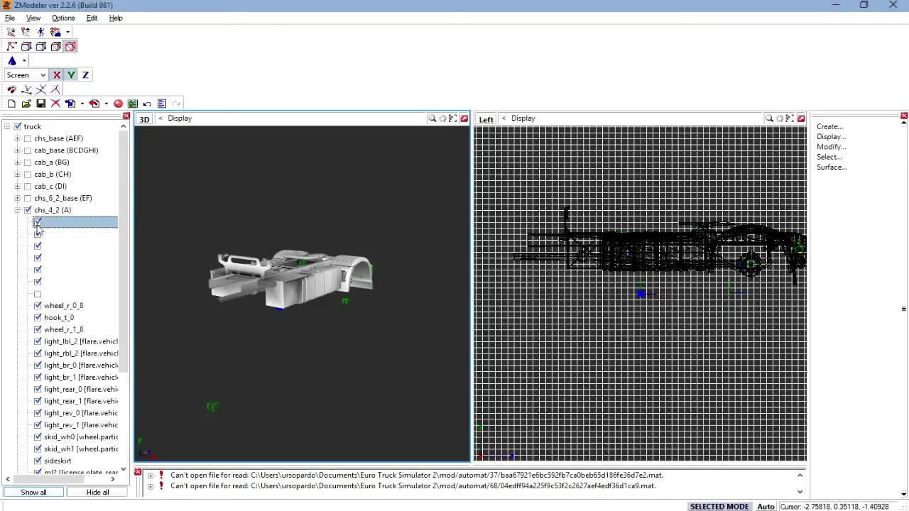
Toggle the first unnamed chs_4_2 mesh while viewing the chassis from several angles to identify it, leaving the mesh hidden
middle_drag(218, 286, 228, 291)
scroll(228, 291, up, 2)
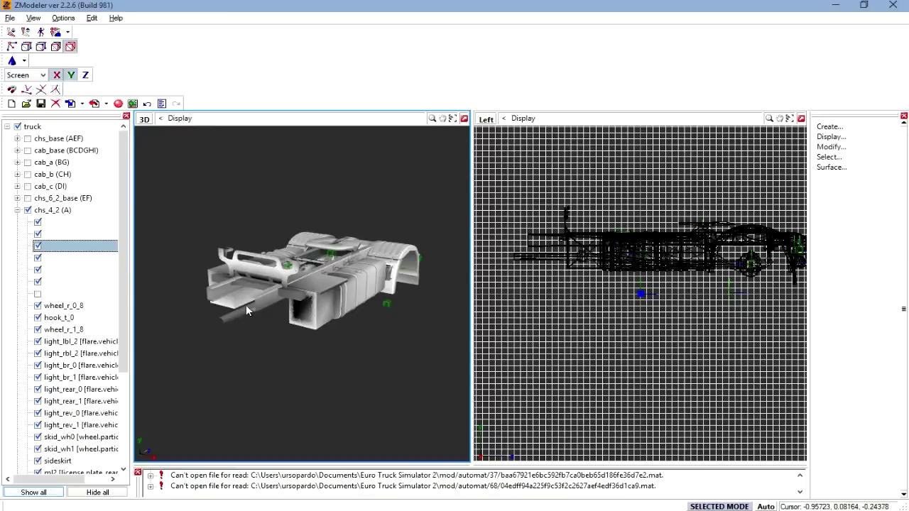
click(39, 233)
click(38, 222)
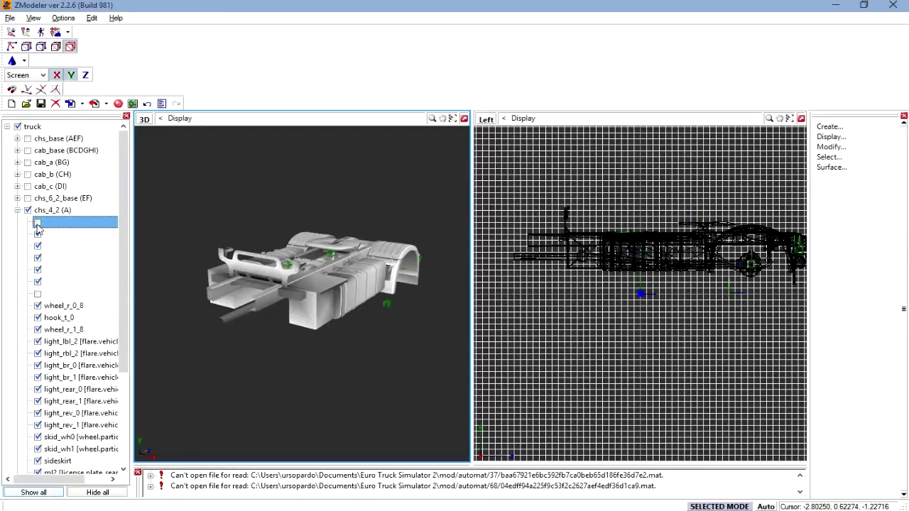
middle_drag(213, 250, 243, 313)
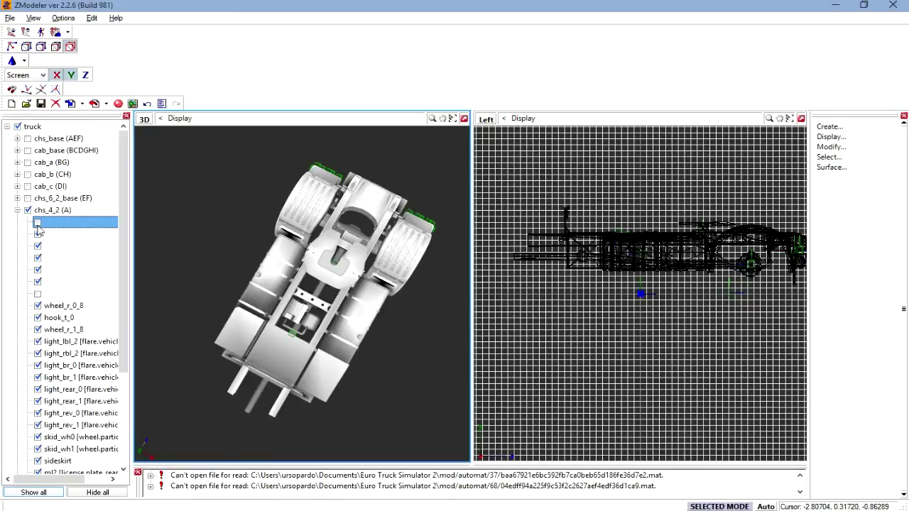
click(38, 224)
middle_drag(225, 291, 164, 266)
click(38, 223)
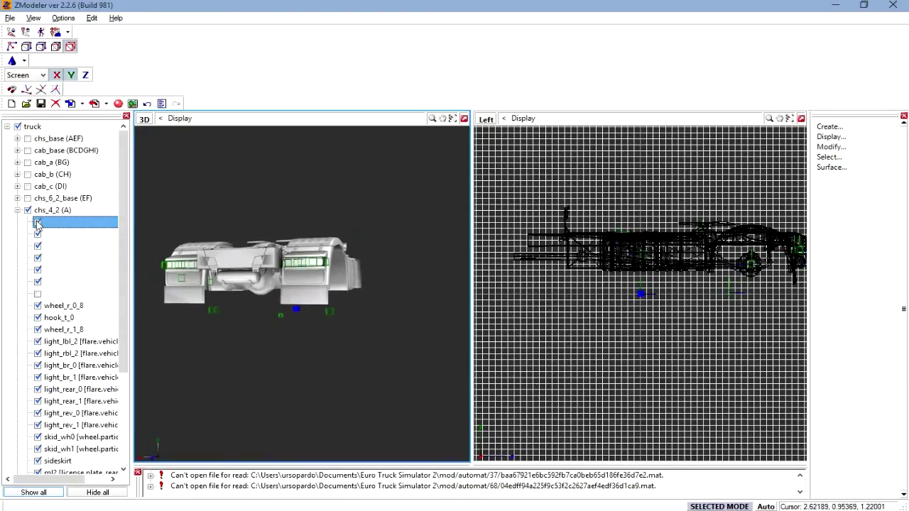
click(37, 223)
middle_drag(177, 267, 333, 298)
scroll(328, 300, down, 2)
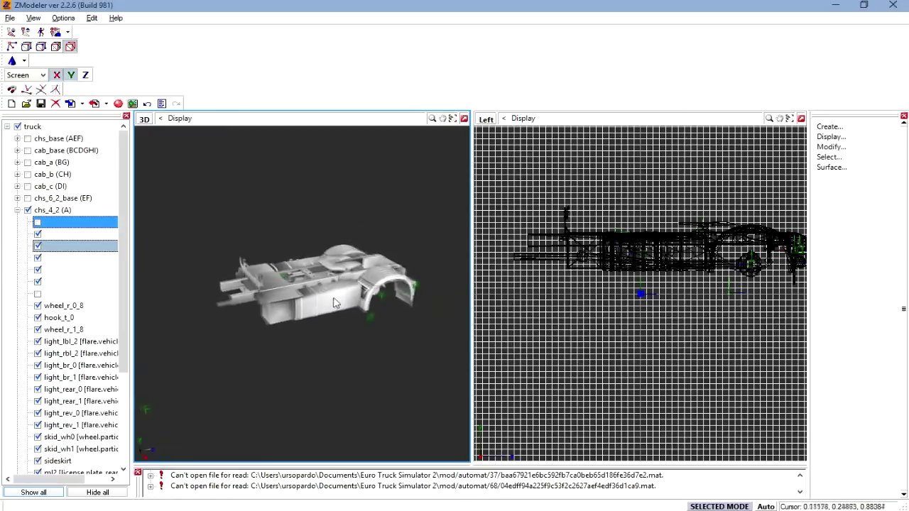
Display the chs_6_2_4 (F) group in place of chs_4_2 and check its first three unnamed meshes, leaving them visible
click(28, 210)
click(17, 210)
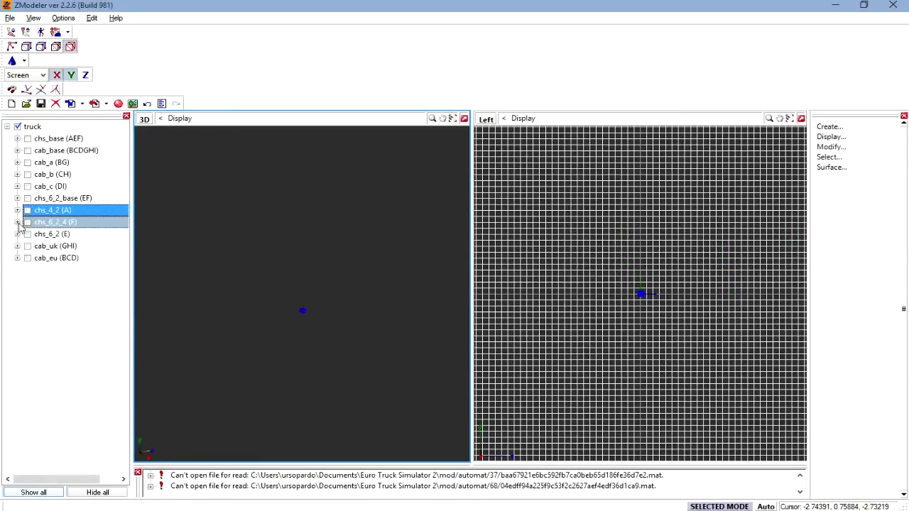
click(17, 223)
click(28, 222)
click(38, 233)
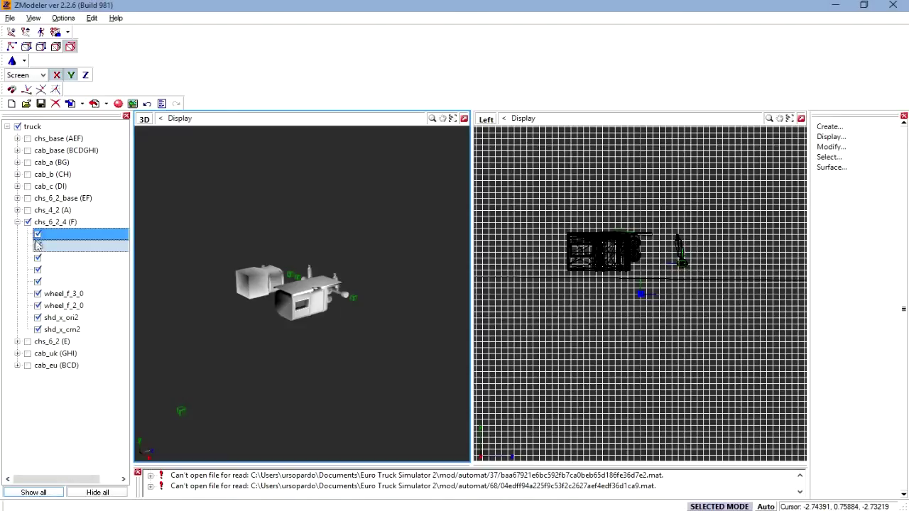
click(37, 246)
click(38, 258)
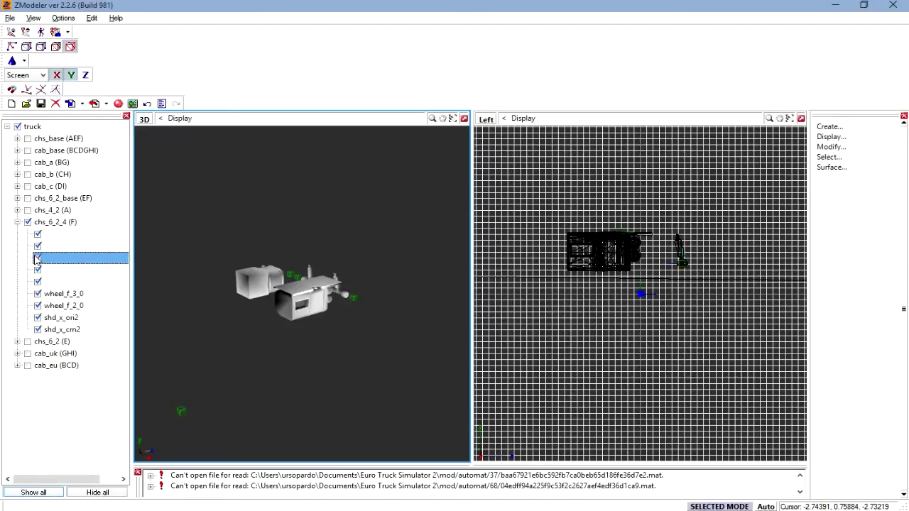
Toggle the fourth and fifth unnamed chs_6_2_4 meshes to identify them, leaving the fourth hidden and the fifth shown
click(37, 270)
click(38, 282)
click(37, 270)
click(38, 282)
click(38, 282)
click(38, 270)
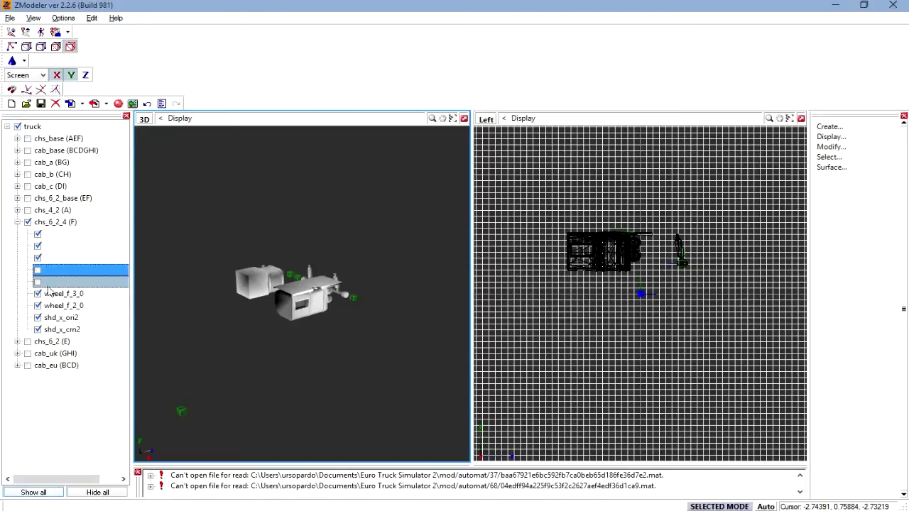
click(38, 282)
middle_drag(332, 328, 295, 318)
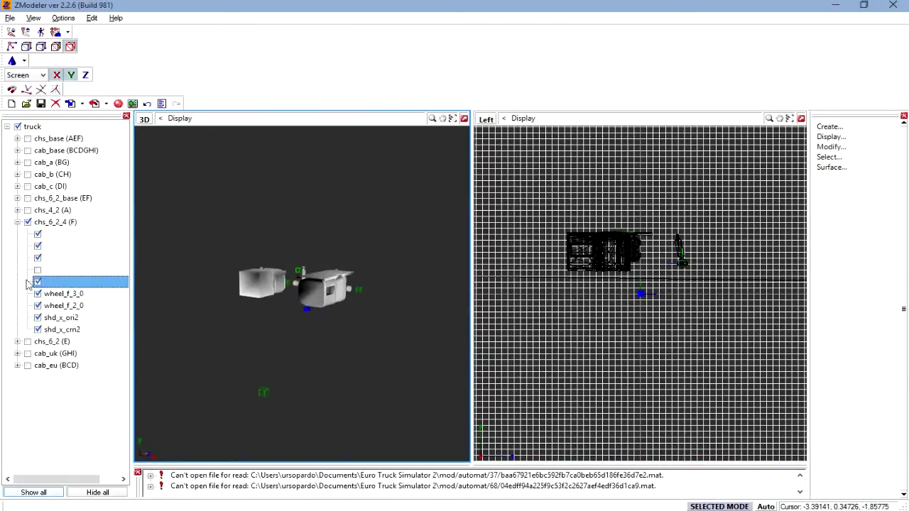
Display the chs_6_2 (E) group in place of chs_6_2_4 and list its meshes
click(17, 221)
click(24, 235)
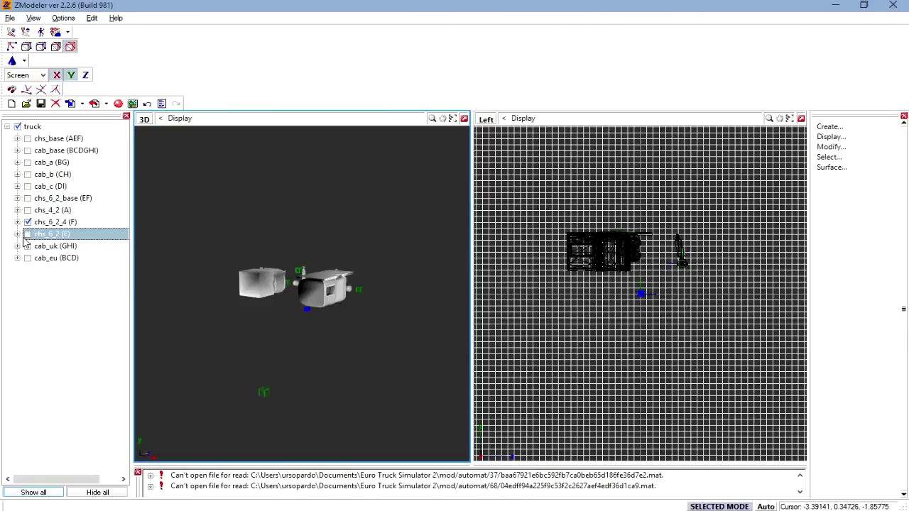
click(17, 234)
click(27, 234)
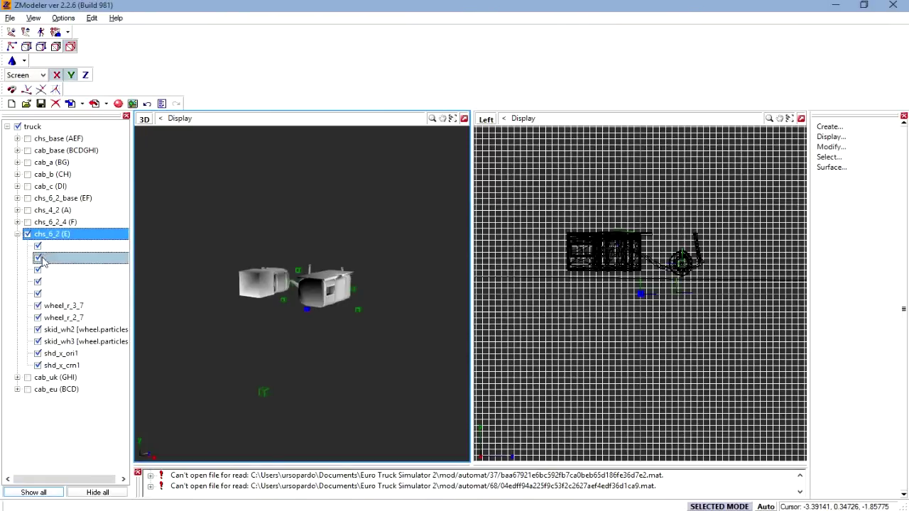
Toggle the first three unnamed chs_6_2 meshes to identify them, leaving the second and third hidden
click(39, 247)
click(39, 246)
click(38, 257)
click(38, 258)
click(37, 271)
click(38, 260)
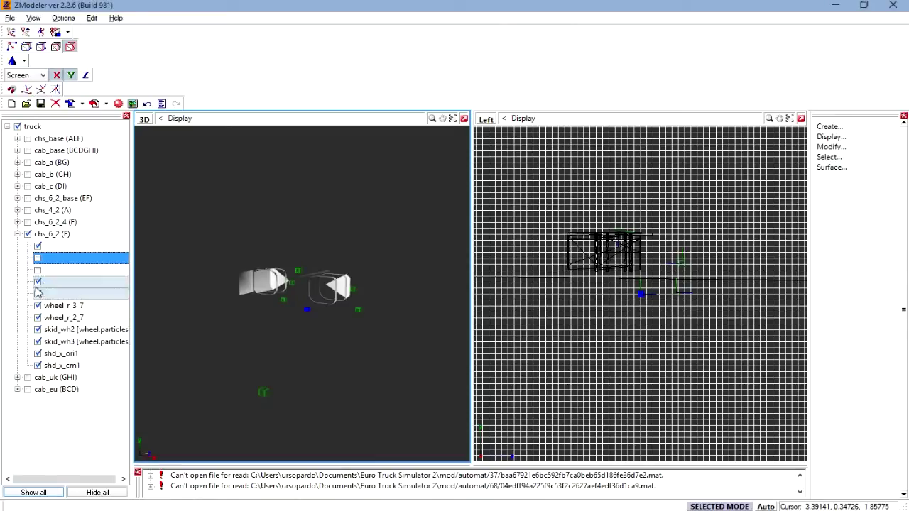
Hide the fourth and fifth unnamed chs_6_2 meshes and show the second and third again
click(38, 283)
click(38, 282)
click(37, 282)
click(38, 270)
click(38, 258)
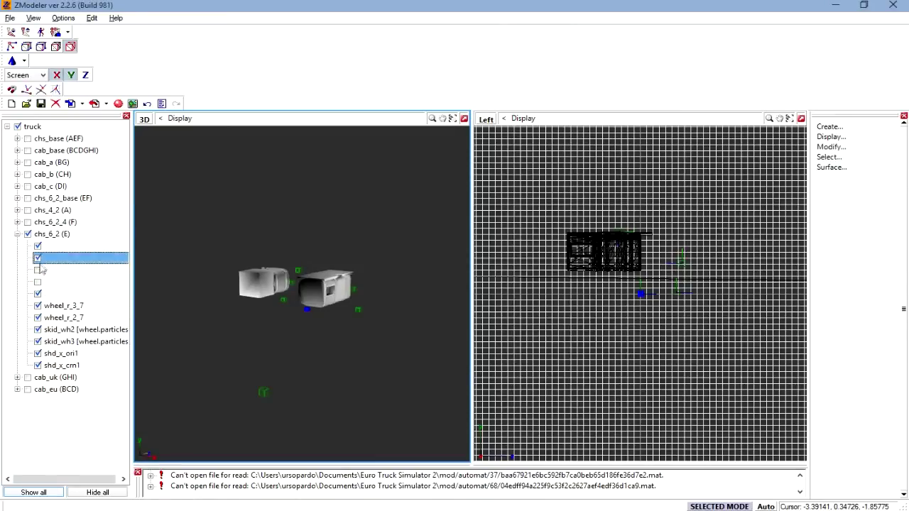
click(38, 270)
middle_drag(214, 284, 297, 301)
middle_drag(206, 304, 186, 210)
click(37, 294)
middle_drag(153, 291, 152, 306)
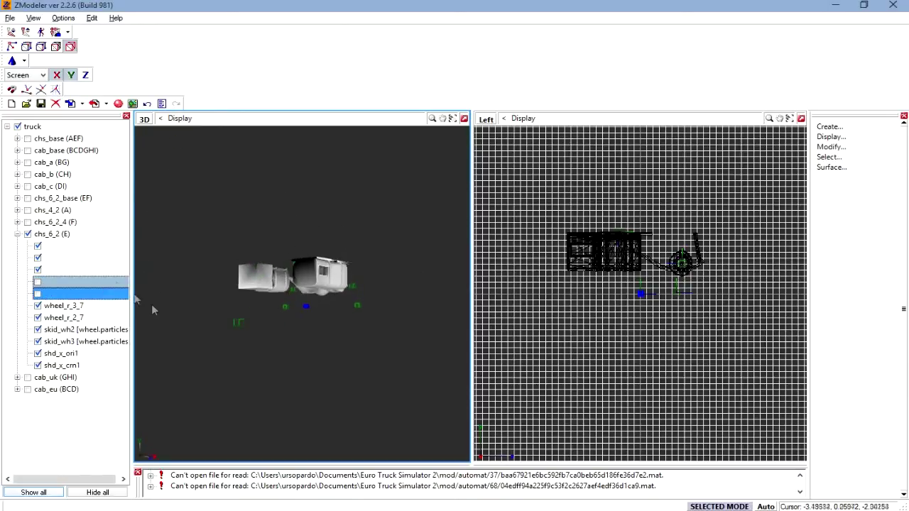
Check the contents of the cab_uk (GHI) group and hide the chs_6_2 group
click(18, 234)
click(27, 246)
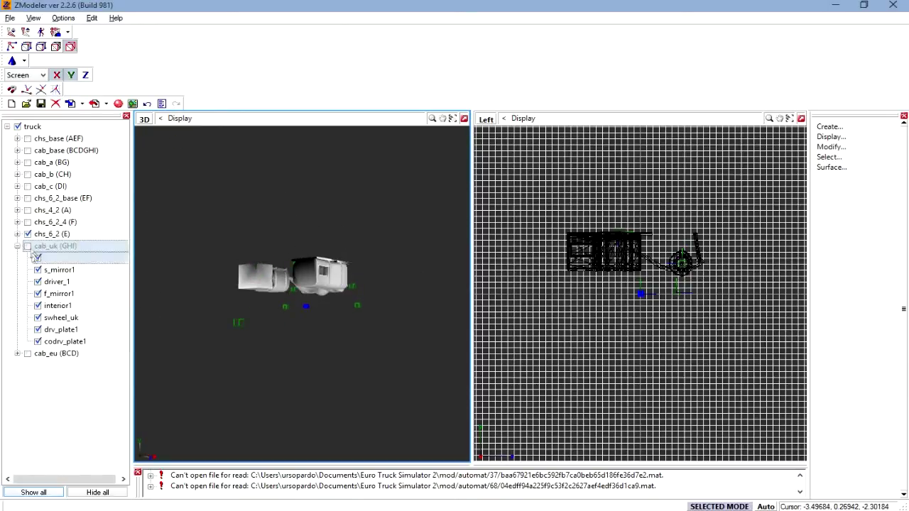
click(28, 246)
click(28, 234)
click(17, 247)
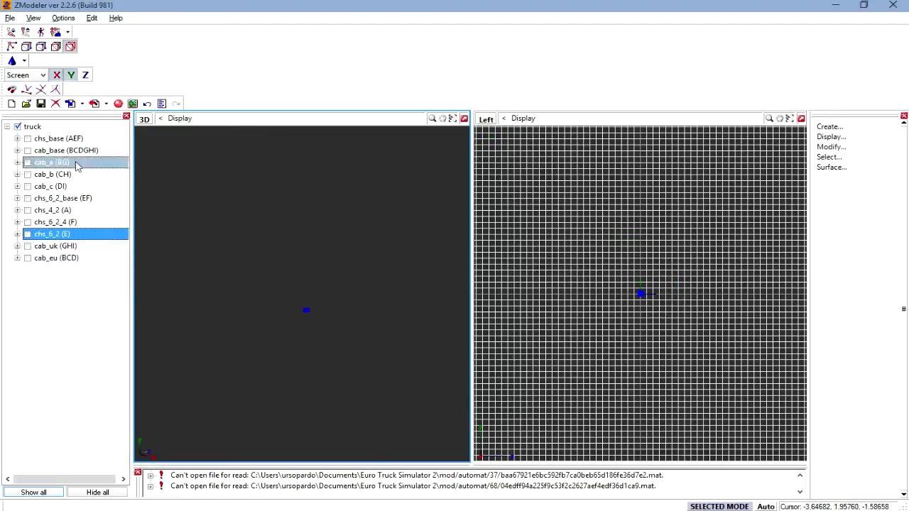
Show all eleven part groups from chs_base (AEF) to cab_eu (BCD) and view the complete truck from the side
click(27, 139)
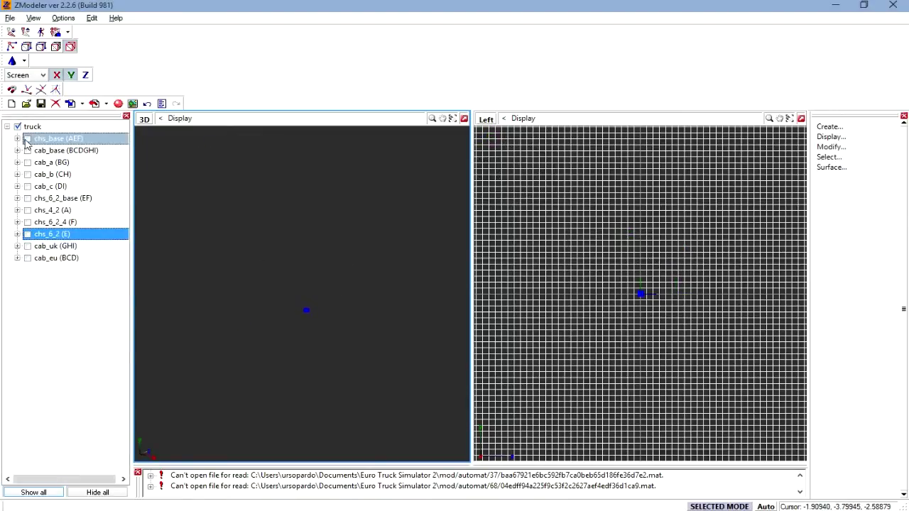
click(27, 150)
click(27, 162)
click(27, 174)
click(27, 186)
click(27, 198)
click(27, 210)
click(27, 222)
click(27, 233)
click(28, 246)
click(27, 258)
middle_drag(182, 277, 361, 291)
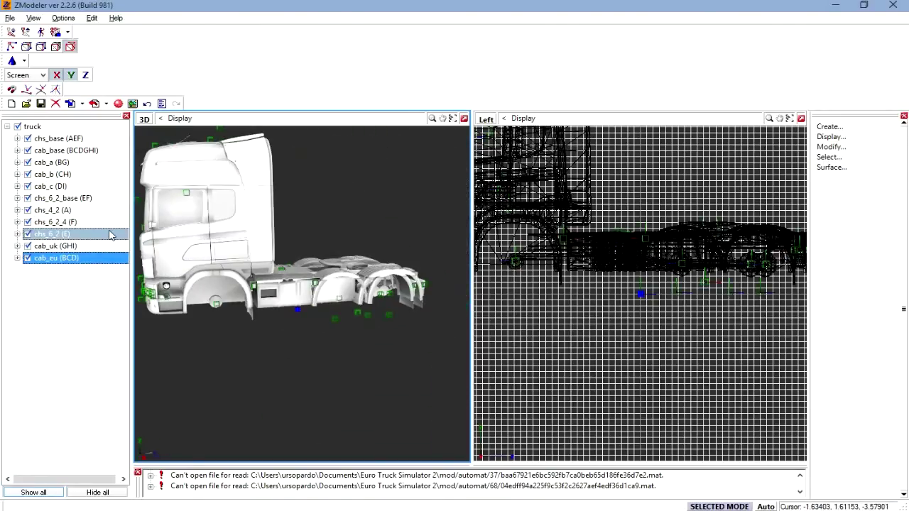
mouse_move(283, 281)
middle_down()
mouse_move(253, 282)
mouse_move(270, 281)
middle_up()
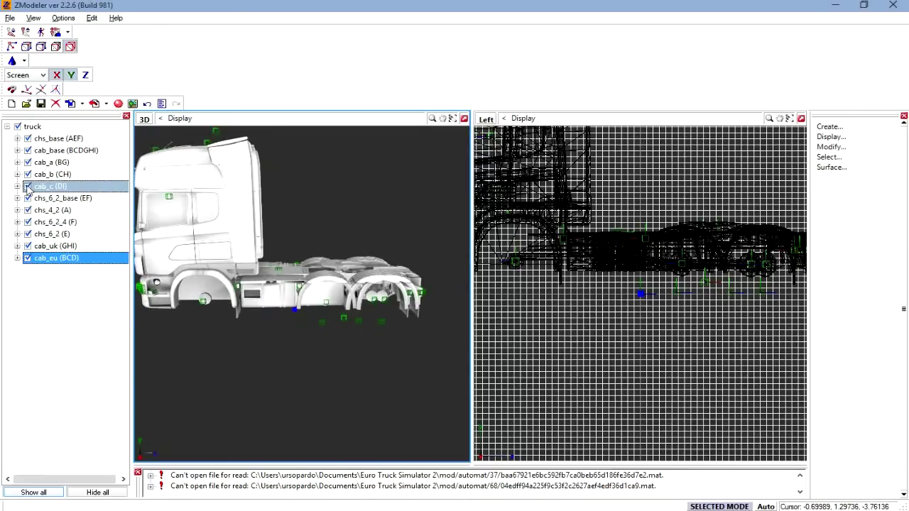
Hide the chs_4_2 (A), chs_6_2_4 (F) and chs_6_2 (E) groups, keeping chs_6_2_base as the displayed rear chassis
click(27, 210)
click(27, 223)
click(27, 234)
middle_drag(305, 299, 257, 302)
click(18, 199)
click(17, 198)
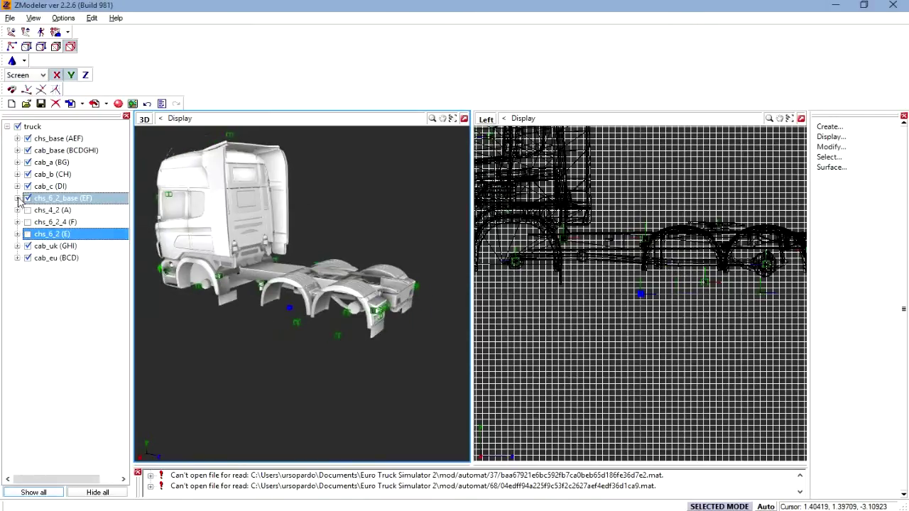
Toggle the chs_6_2_base (EF) group off and on and examine its rear chassis from the opposite side
click(28, 198)
click(29, 200)
middle_drag(373, 273, 312, 273)
scroll(284, 273, up, 2)
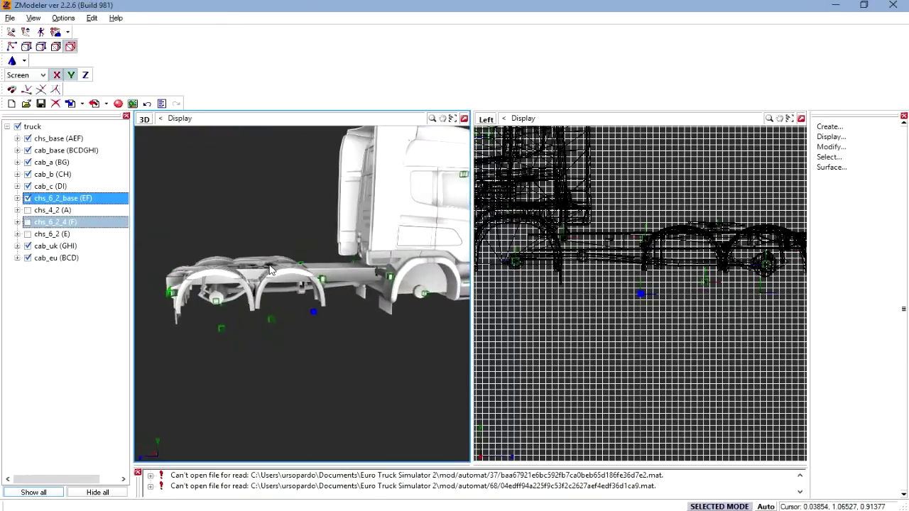
Display chs_4_2 (A) in place of chs_6_2_base and examine the rear chassis it adds
click(28, 198)
click(28, 210)
middle_drag(174, 257, 356, 265)
ctrl+click(69, 216)
Display chs_6_2_4 (F) in place of chs_4_2 and combine it with the chs_6_2_base group
click(28, 210)
click(28, 222)
middle_drag(306, 288, 348, 293)
click(28, 199)
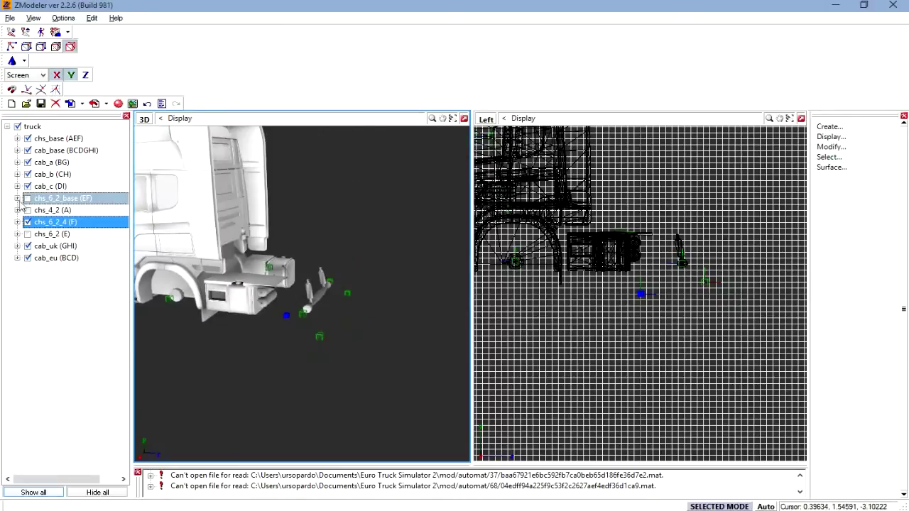
click(28, 223)
click(29, 223)
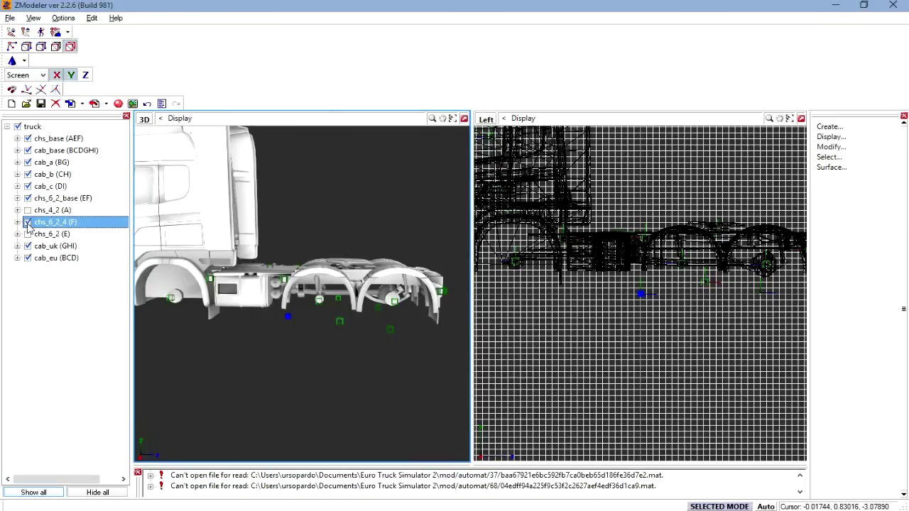
Show the chs_6_2 (E) group together with chs_6_2_4 and examine the rear axles
ctrl+click(27, 235)
click(27, 235)
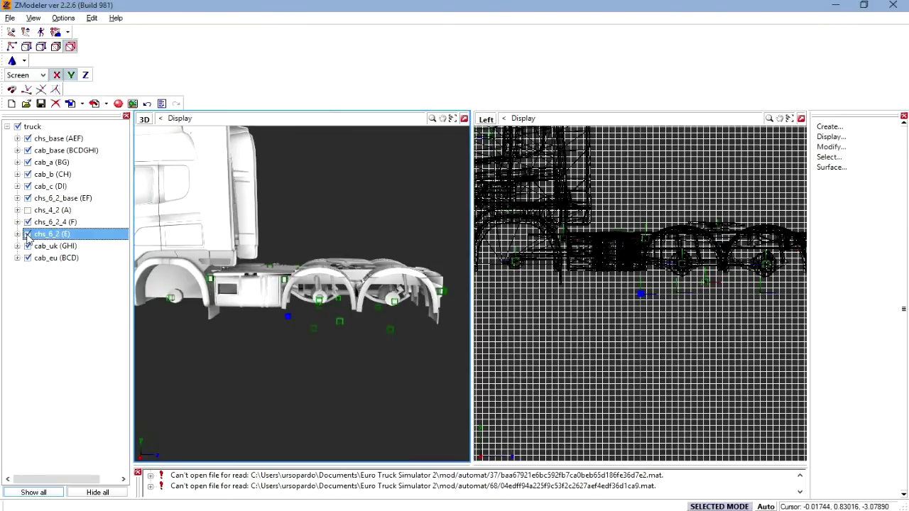
middle_drag(235, 263, 171, 249)
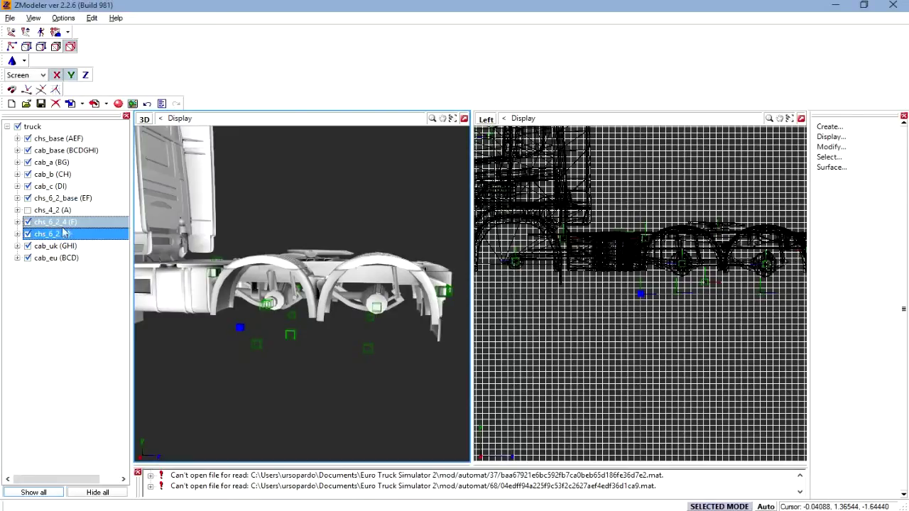
Hide chs_6_2 (E), chs_6_2_4 (F) and chs_6_2_base (EF), and display chs_4_2 (A) with the whole truck in view
click(25, 226)
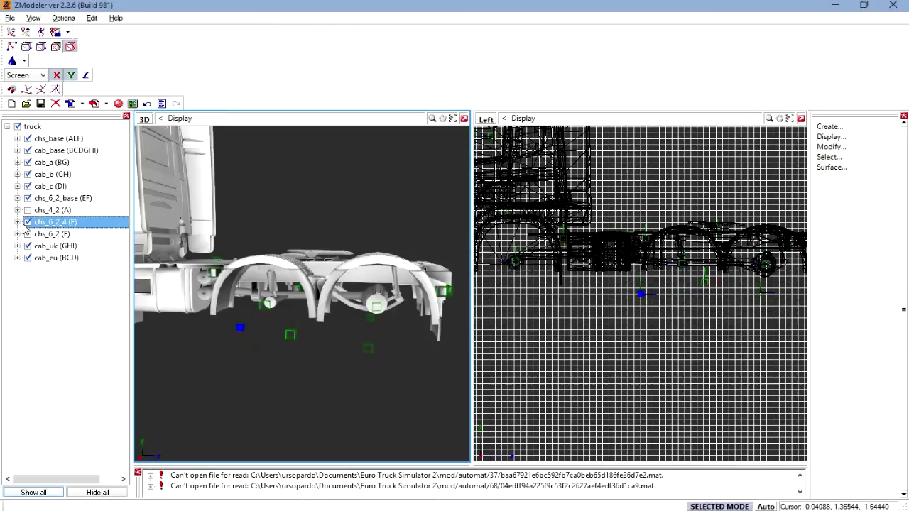
click(26, 224)
click(28, 200)
click(27, 211)
middle_drag(165, 245, 299, 311)
scroll(221, 264, down, 3)
Disable alpha blending for the Default Material in the Materials Editor
click(118, 103)
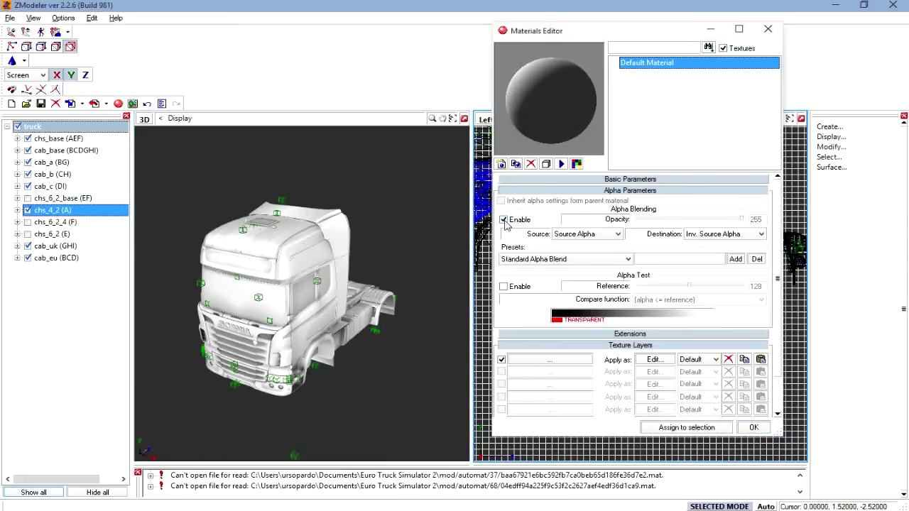
click(503, 220)
click(675, 64)
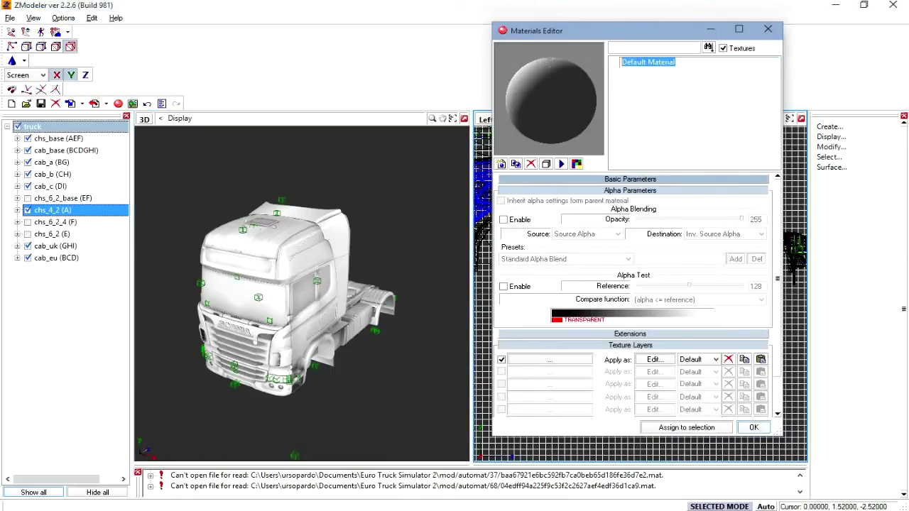
click(768, 28)
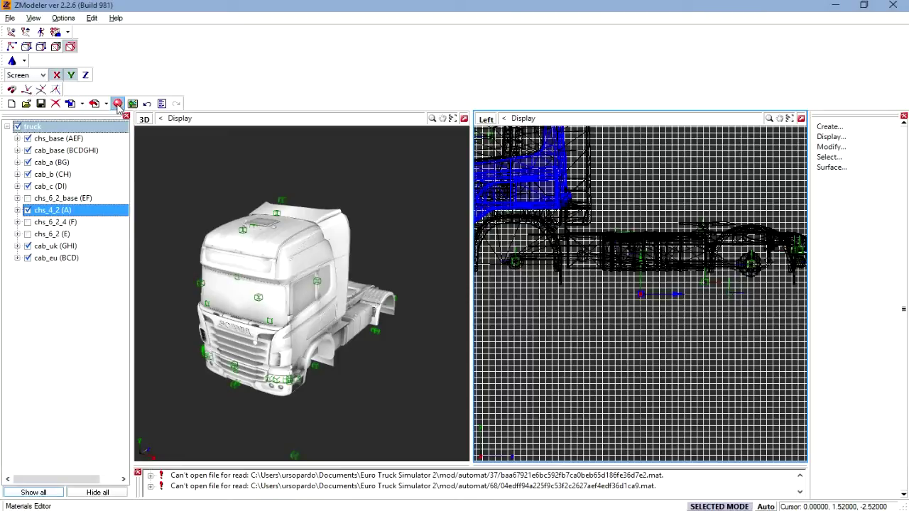
Rename the Default Material as color, keeping its alpha blending off
click(118, 104)
click(668, 62)
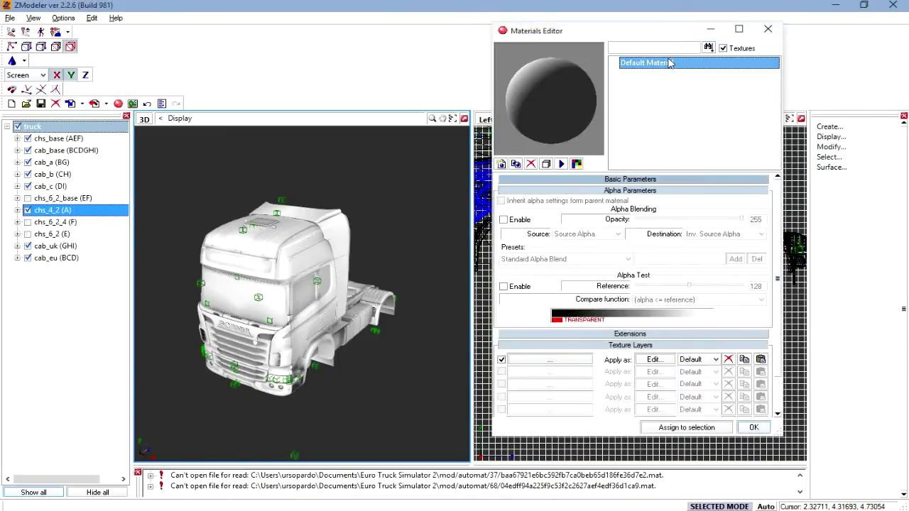
click(669, 63)
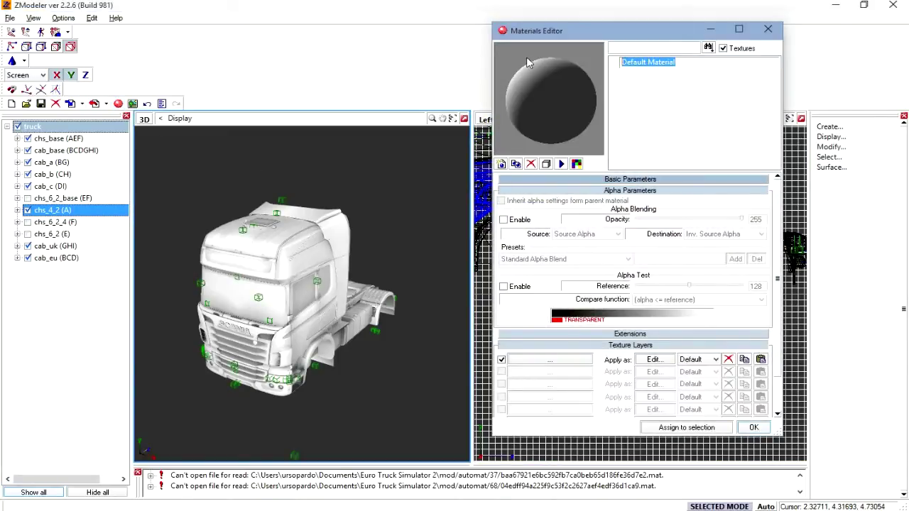
text(color)
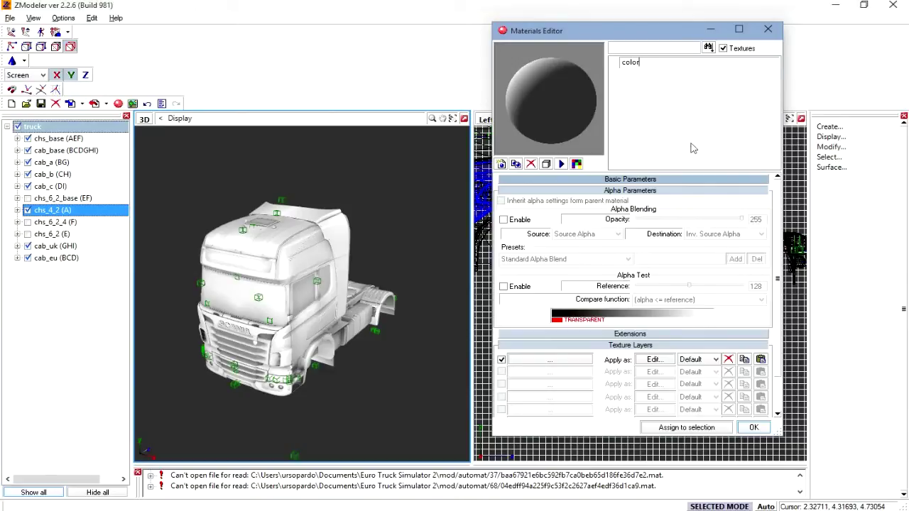
key(Return)
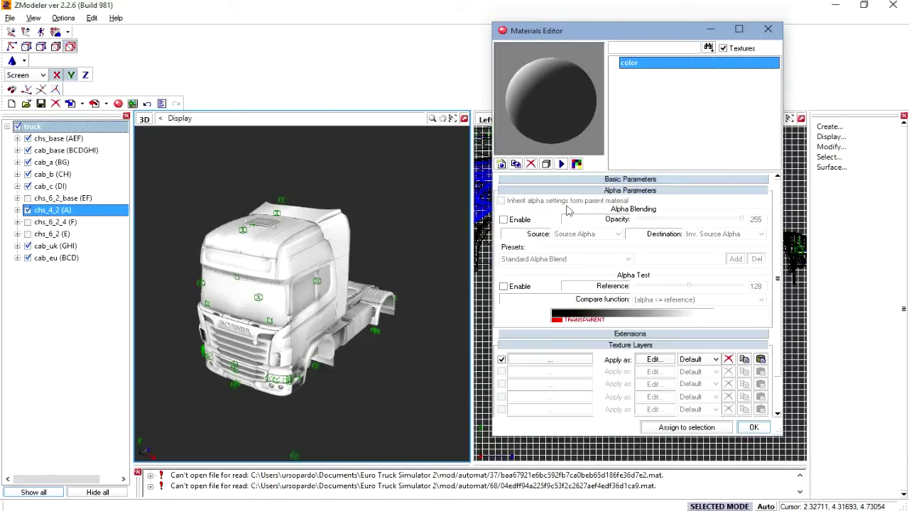
click(504, 220)
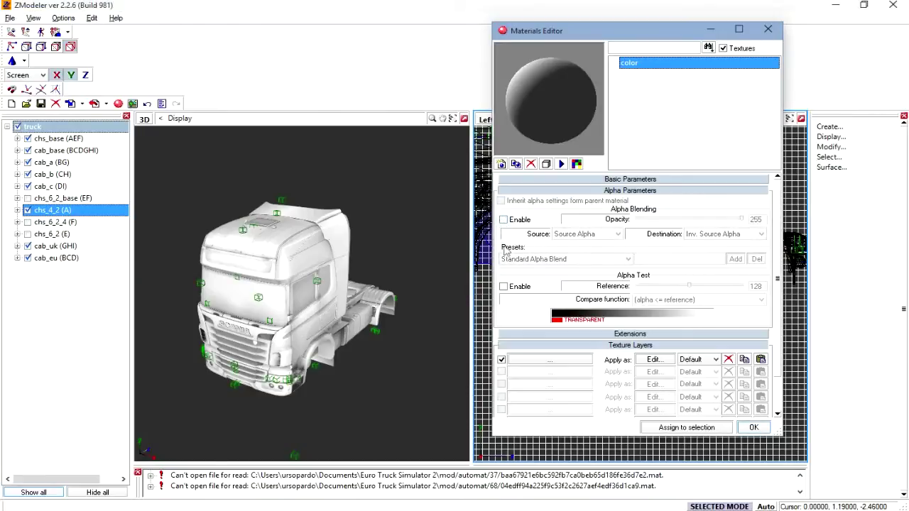
Load the color texture file for the color material's first layer from the desktop folder vehicle\truck\scania_rcab_2009
click(530, 361)
click(310, 322)
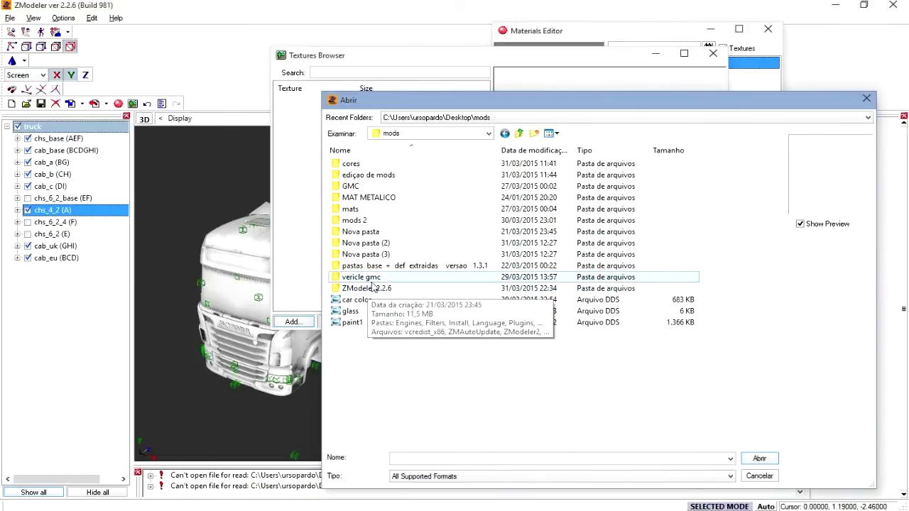
click(419, 133)
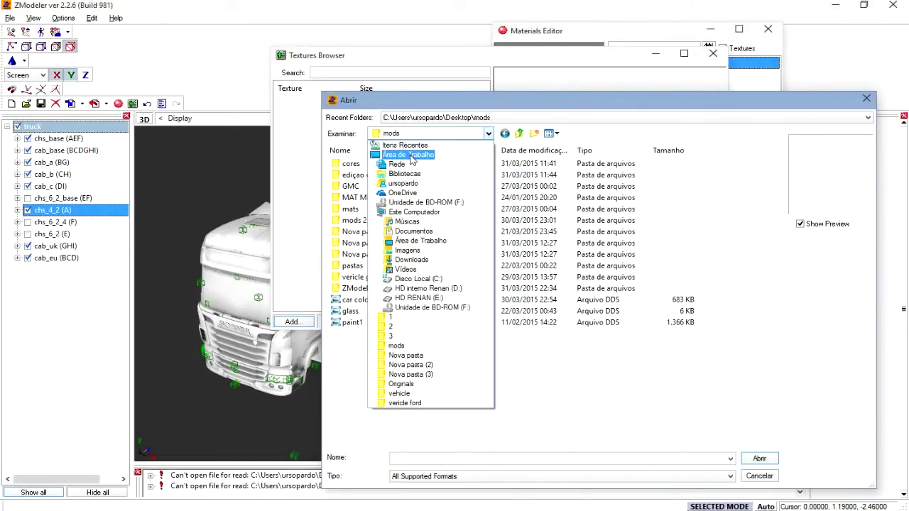
click(417, 154)
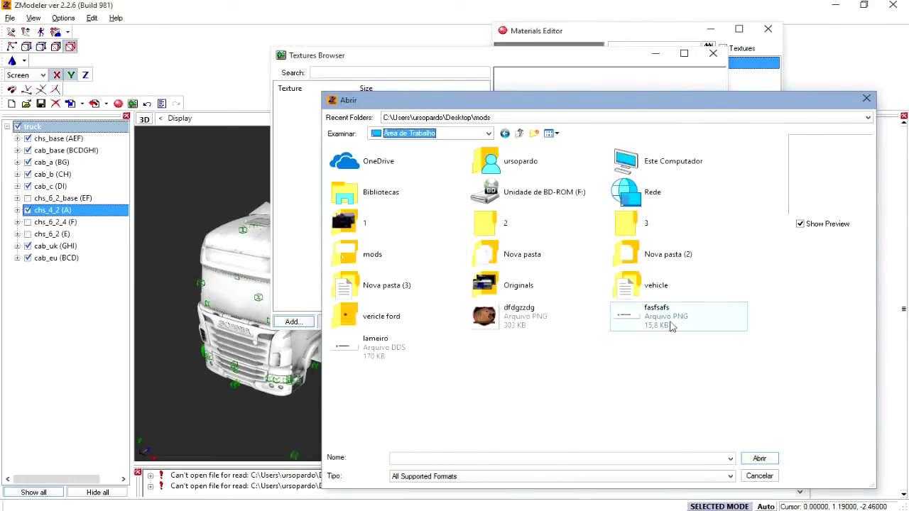
double_click(662, 286)
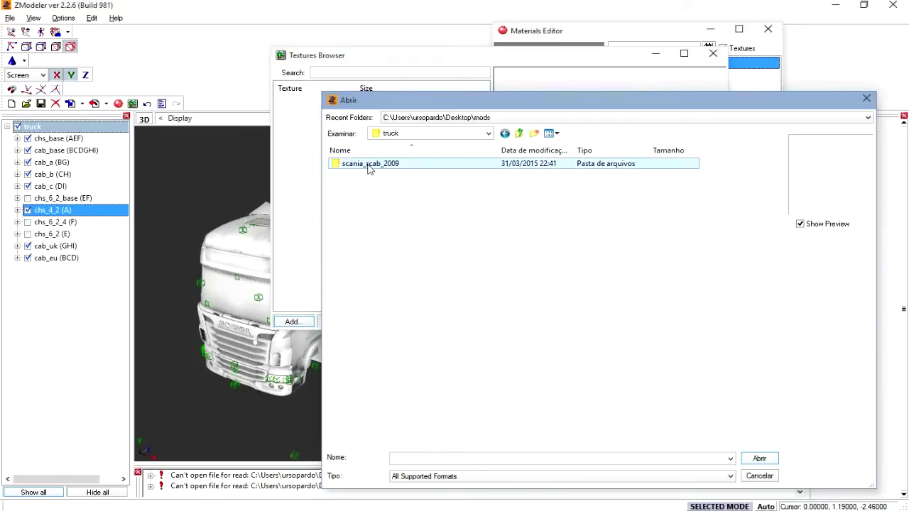
double_click(370, 164)
click(359, 183)
click(759, 459)
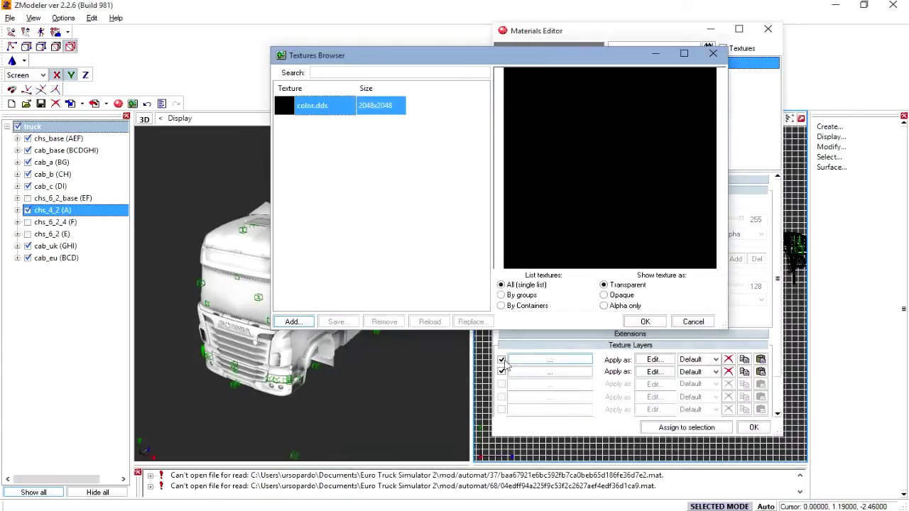
Assign color.dds to the first texture layer of the color material and examine the textured truck
click(644, 322)
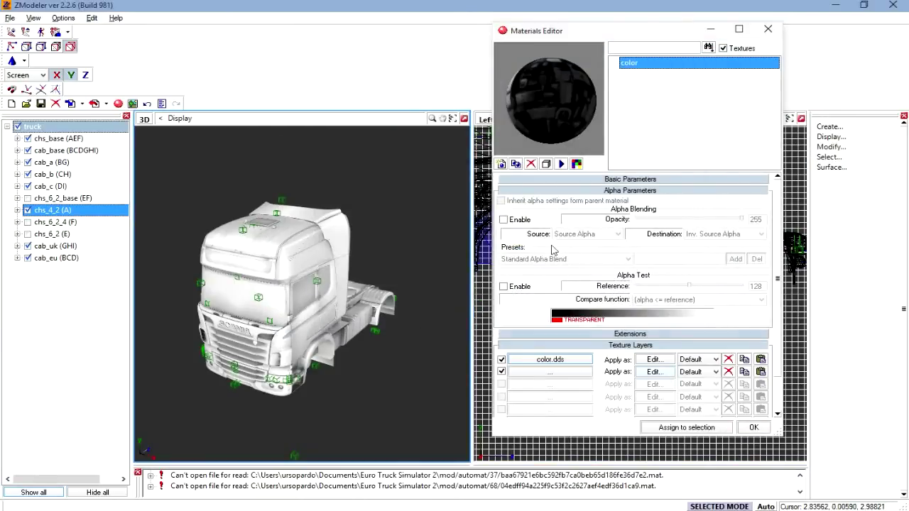
click(753, 428)
middle_drag(348, 371, 321, 381)
click(485, 386)
middle_drag(527, 354, 654, 426)
middle_drag(287, 303, 259, 286)
drag(83, 229, 62, 113)
Add a new material named vidro in the Materials Editor and disable its alpha blending
click(105, 103)
click(119, 105)
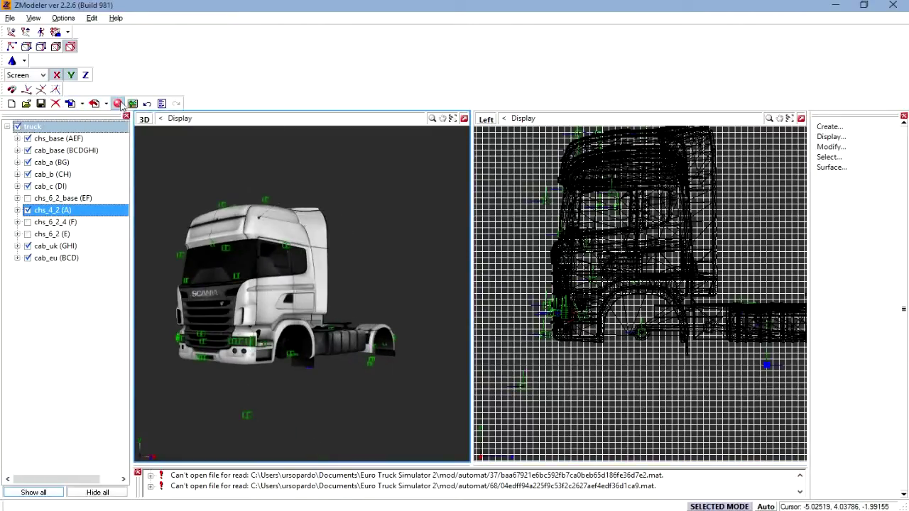
click(129, 104)
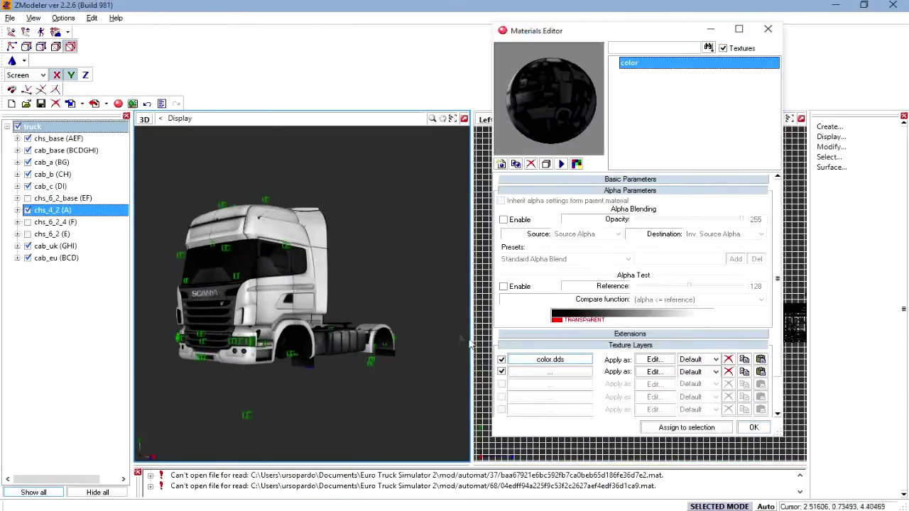
click(501, 164)
click(681, 75)
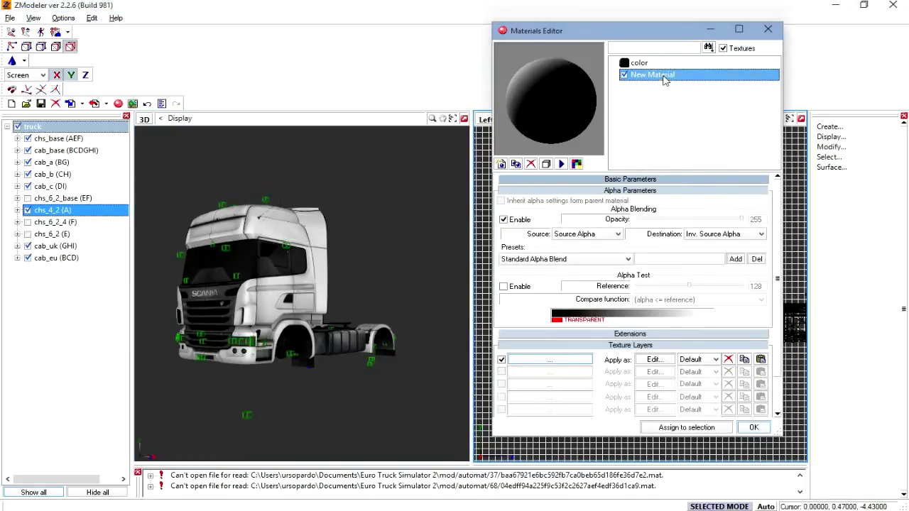
key(BackSpace)
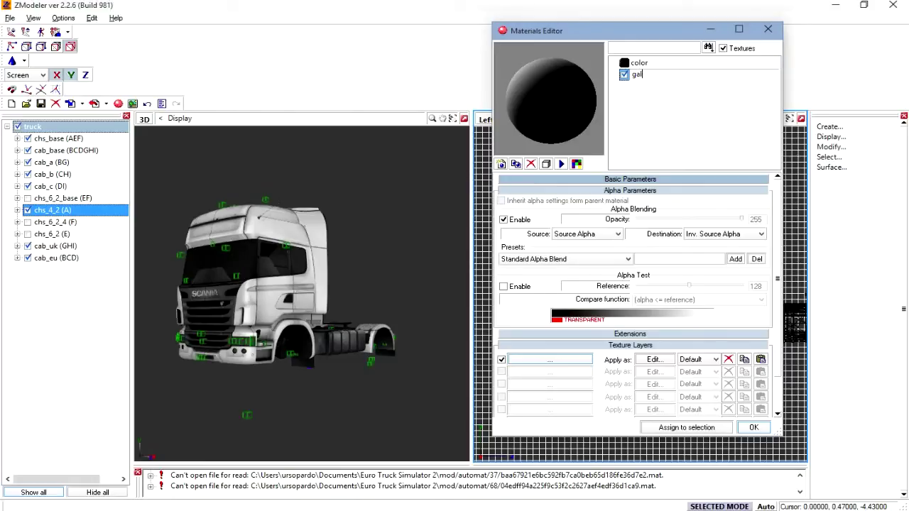
text(vidro)
key(Return)
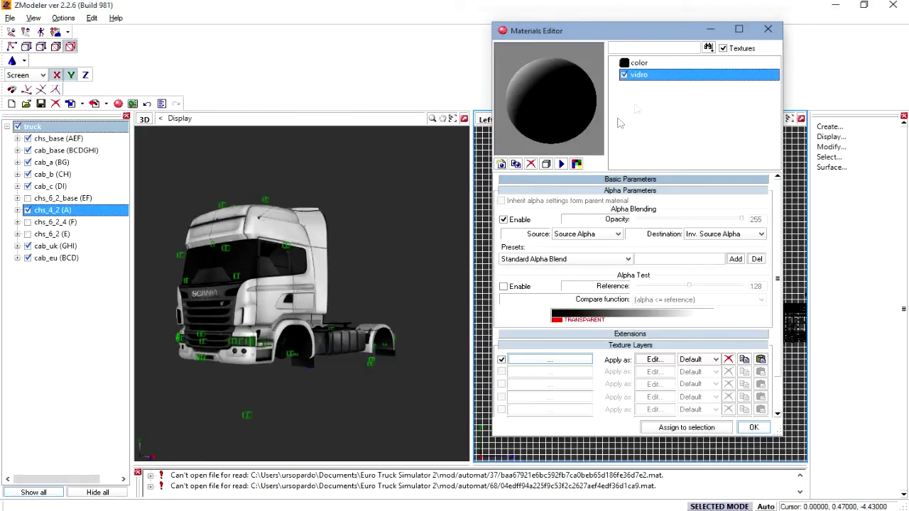
click(504, 219)
Load glass.dds from the desktop's mods\cores folder and assign it to the first texture layer of the vidro material
click(547, 360)
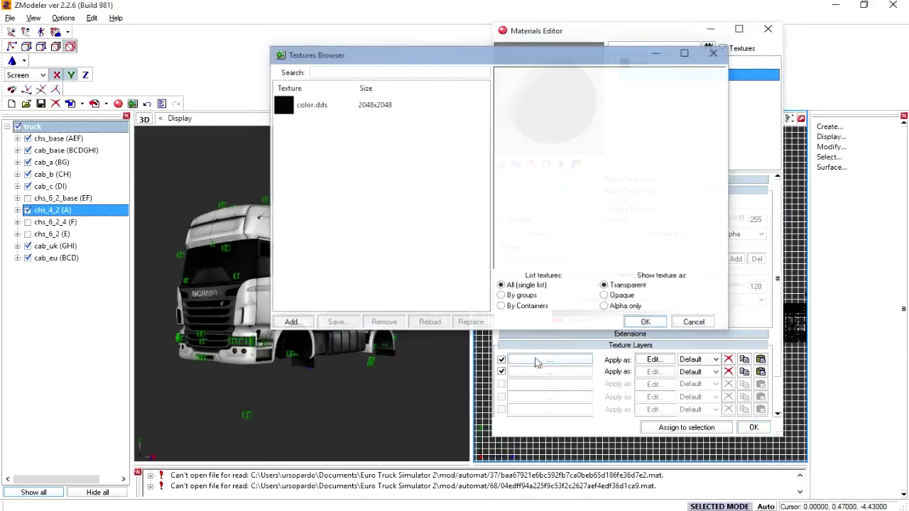
click(292, 322)
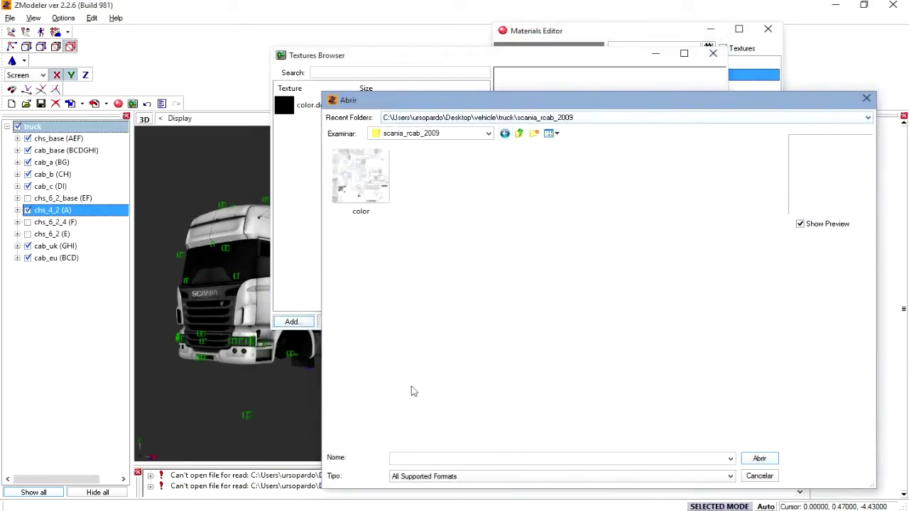
click(489, 134)
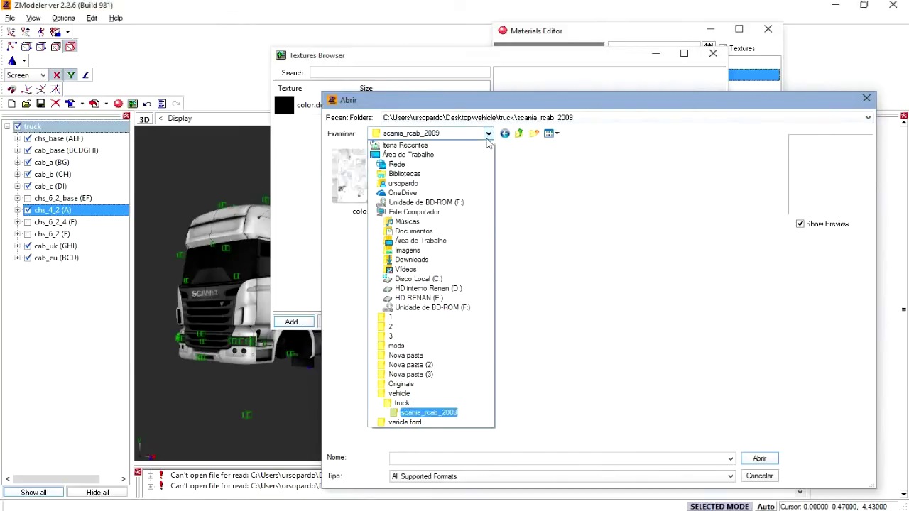
click(429, 155)
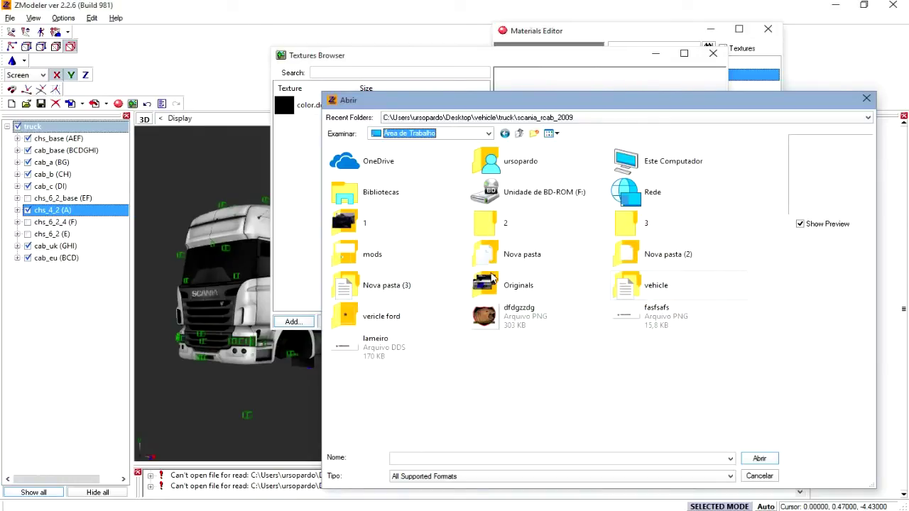
double_click(659, 291)
key(BackSpace)
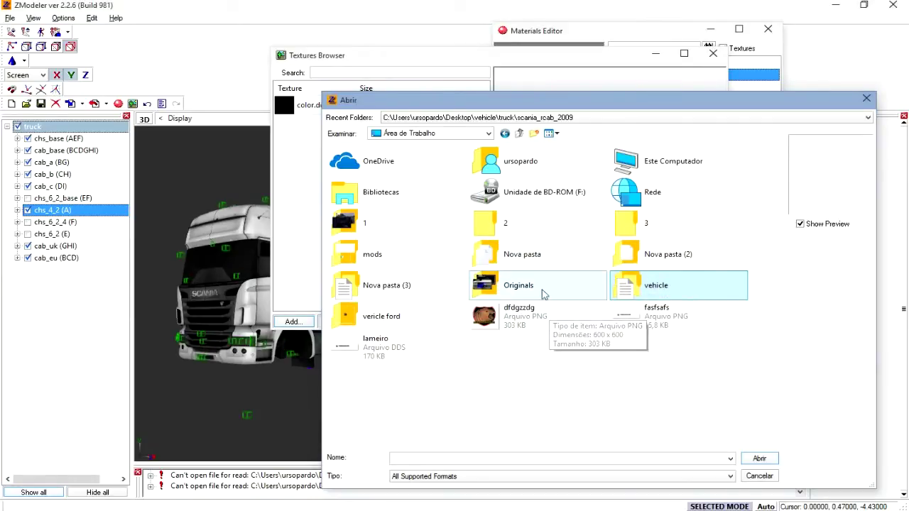
double_click(407, 255)
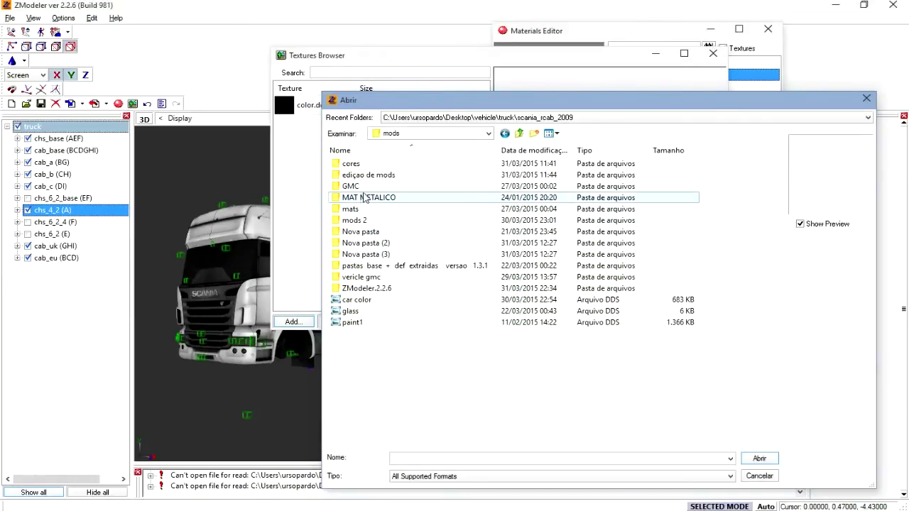
double_click(384, 166)
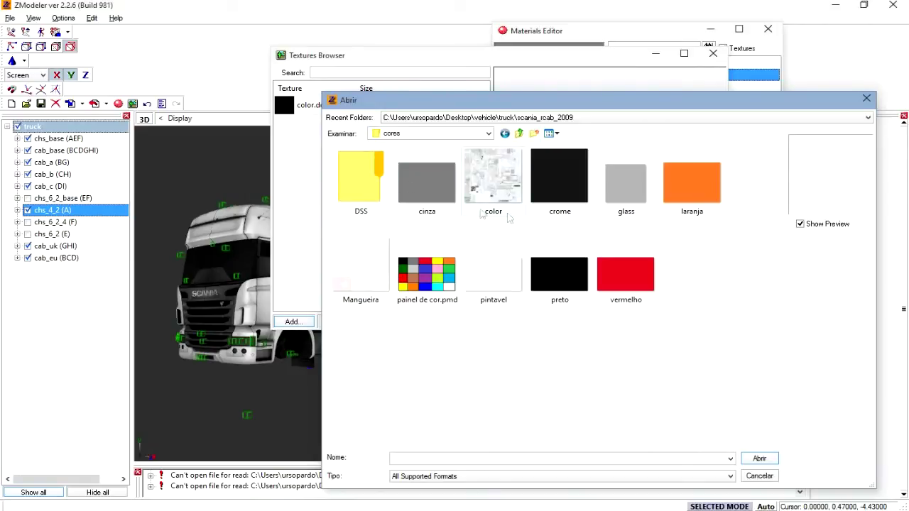
click(608, 204)
click(758, 460)
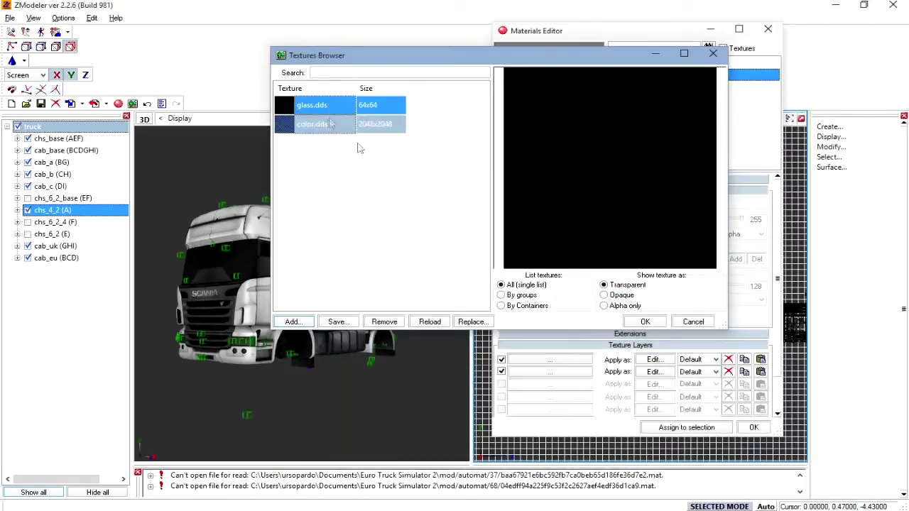
click(646, 322)
middle_drag(355, 341, 389, 331)
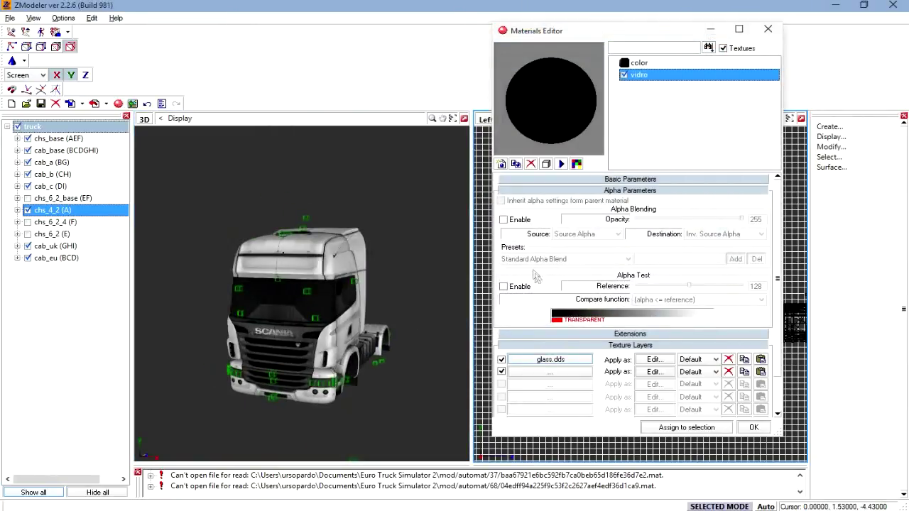
Save a copy of glass.dds in the vehicle\truck\scania_rcab_2009 folder and close the material settings
click(568, 362)
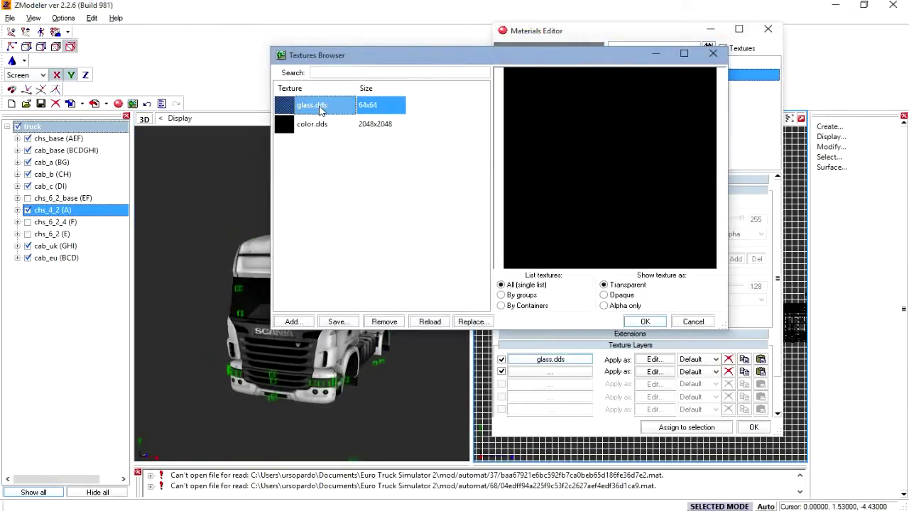
click(336, 322)
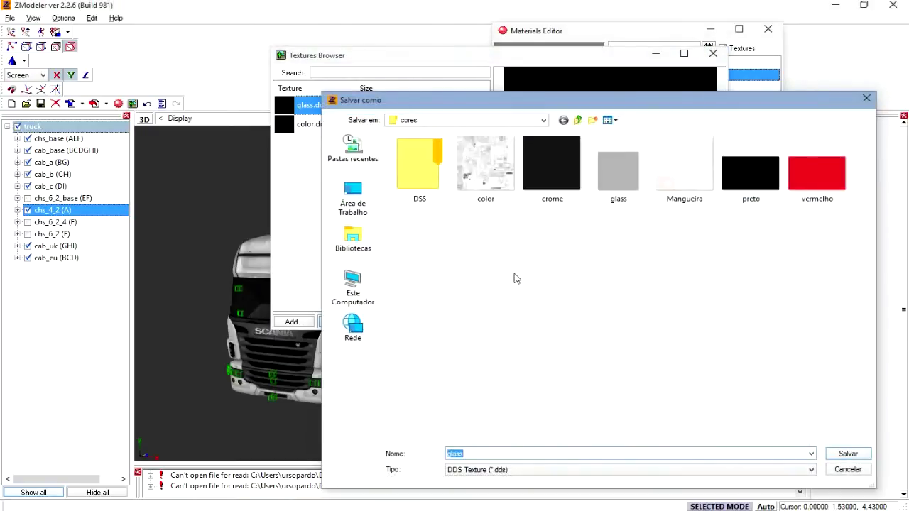
click(351, 202)
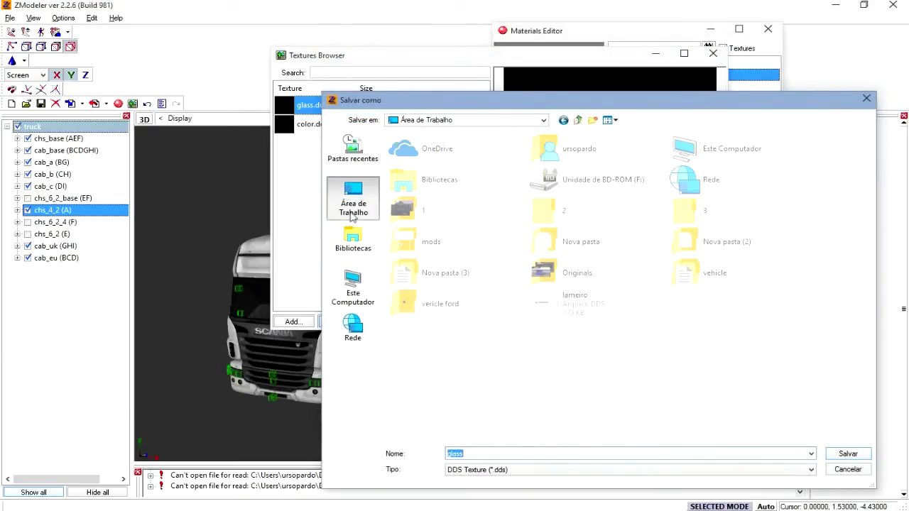
double_click(712, 275)
double_click(455, 151)
double_click(458, 152)
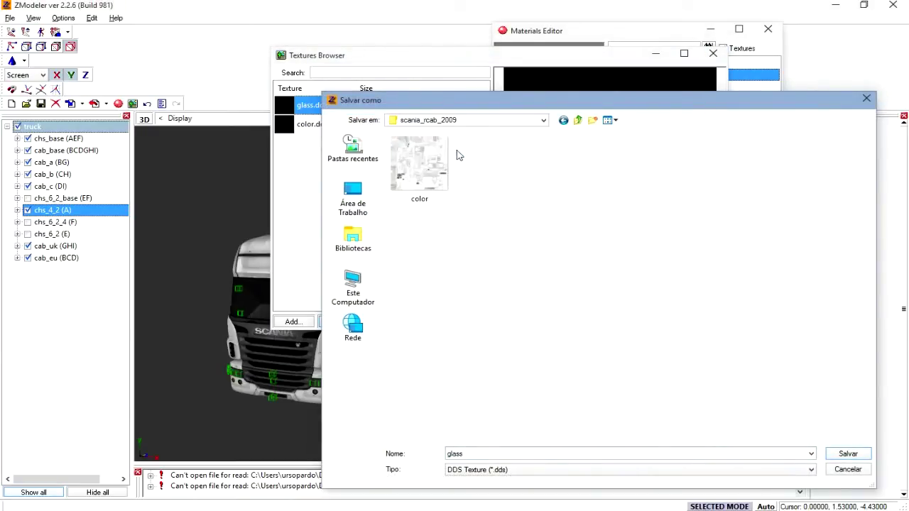
click(845, 454)
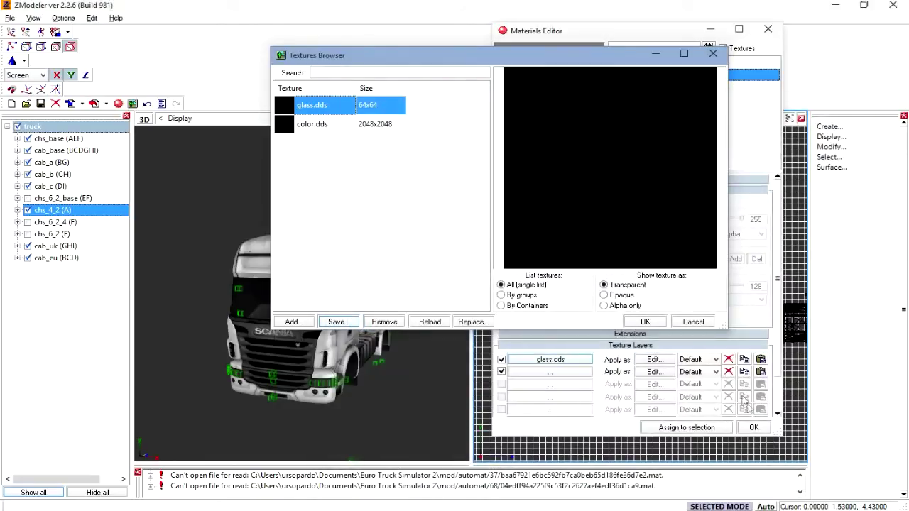
click(644, 322)
click(754, 426)
middle_drag(420, 383, 382, 387)
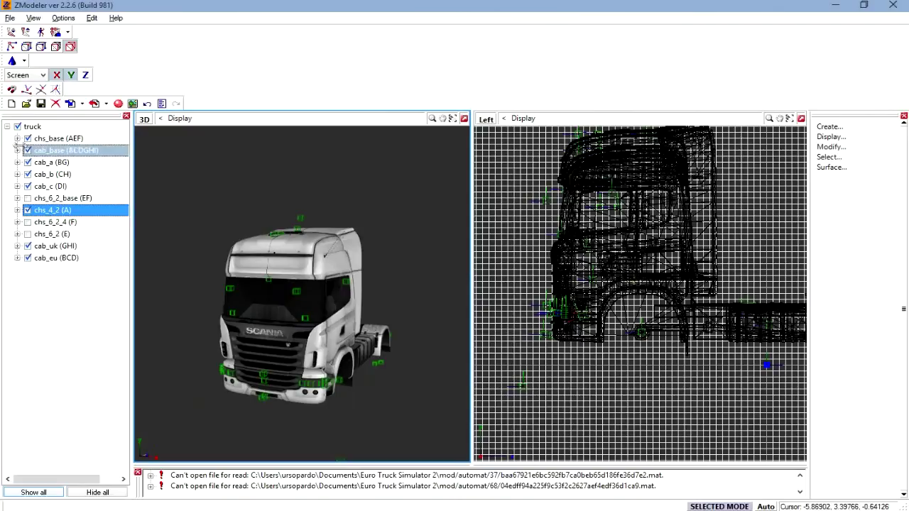
Examine the properties of the first mesh in the chs_base group and close them without changes
click(17, 145)
click(17, 150)
click(17, 150)
click(37, 150)
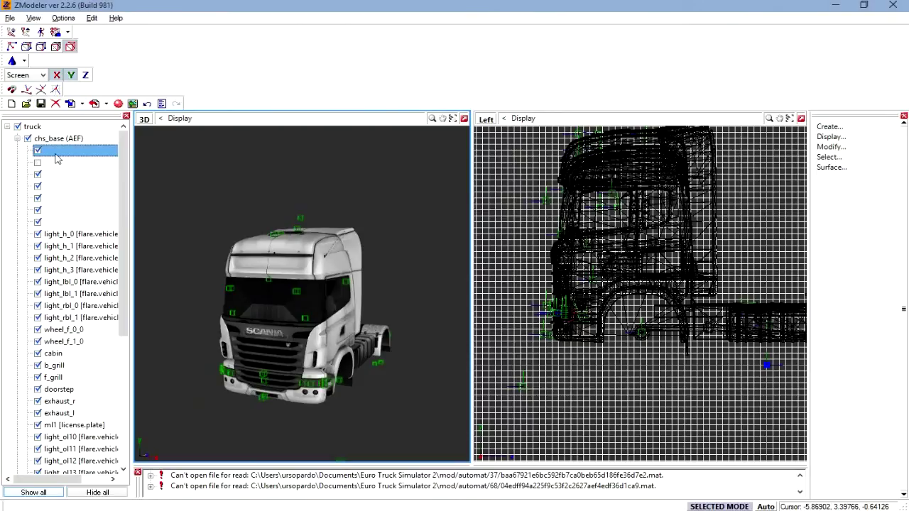
right_click(57, 158)
click(85, 195)
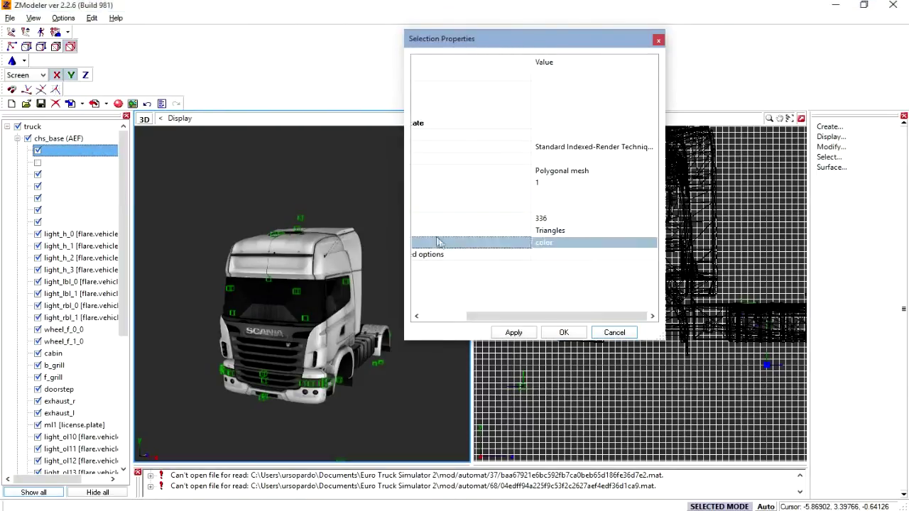
click(627, 331)
click(491, 366)
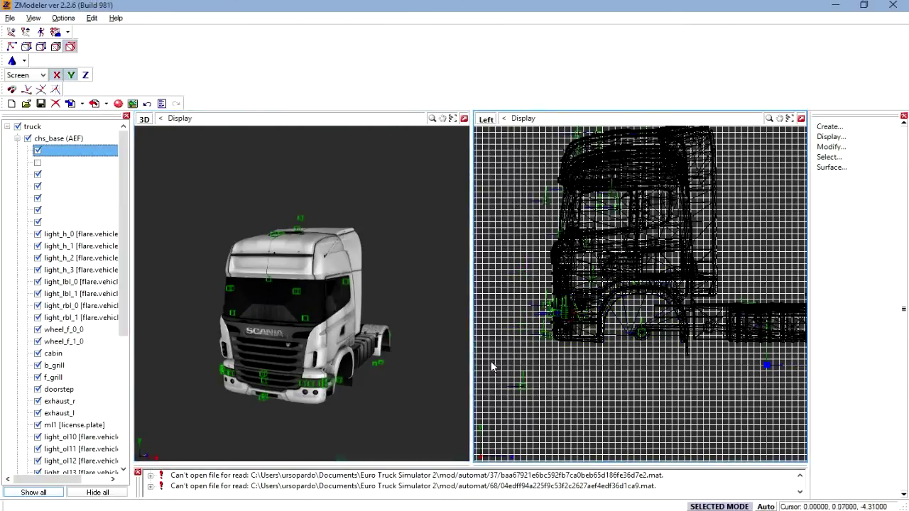
scroll(639, 384, down, 2)
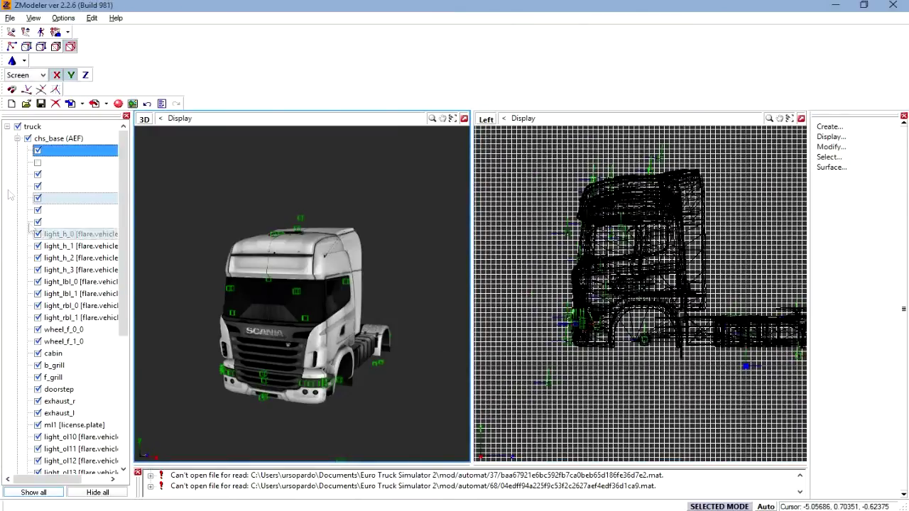
click(17, 138)
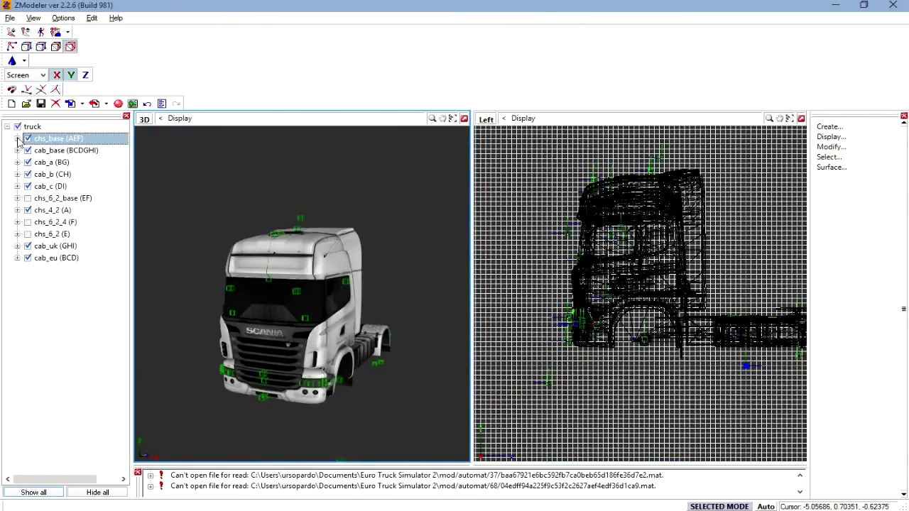
click(17, 139)
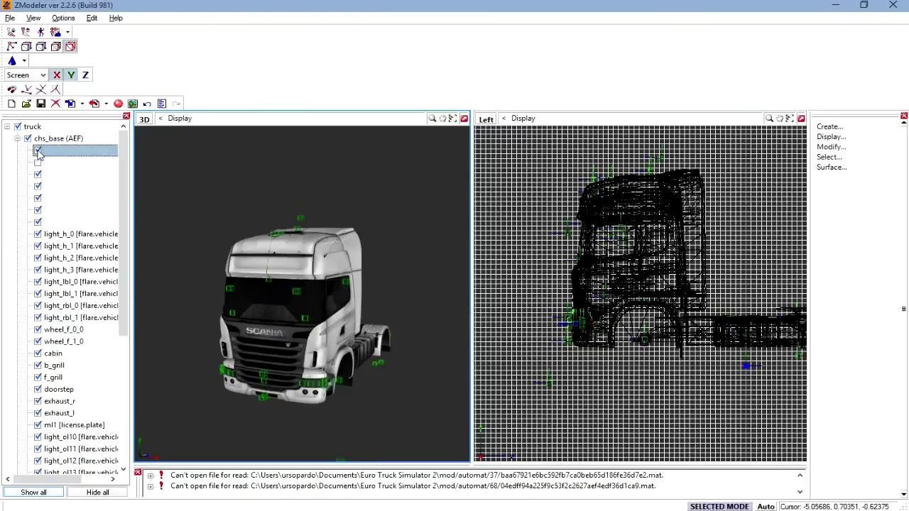
Assign the vidro material to the polygons of the first mesh in the chs_base group
click(38, 152)
right_click(61, 154)
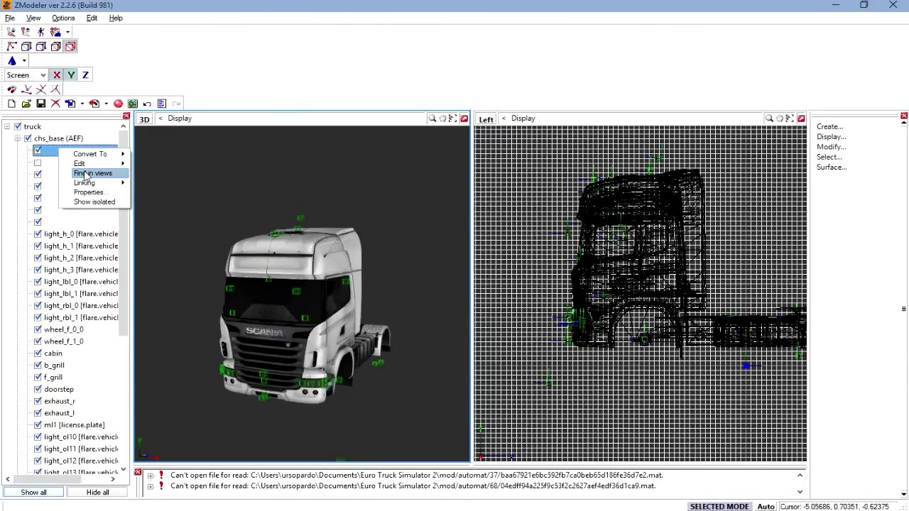
click(48, 152)
right_click(48, 152)
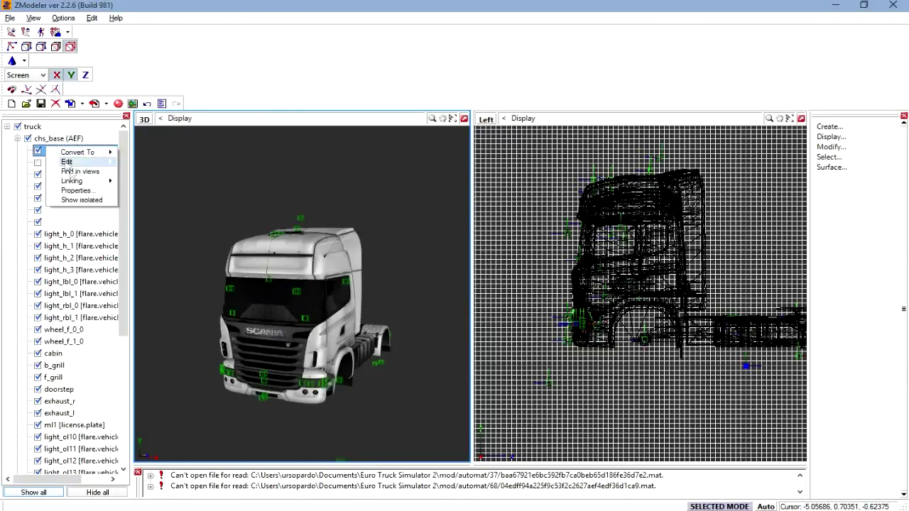
click(73, 191)
click(481, 243)
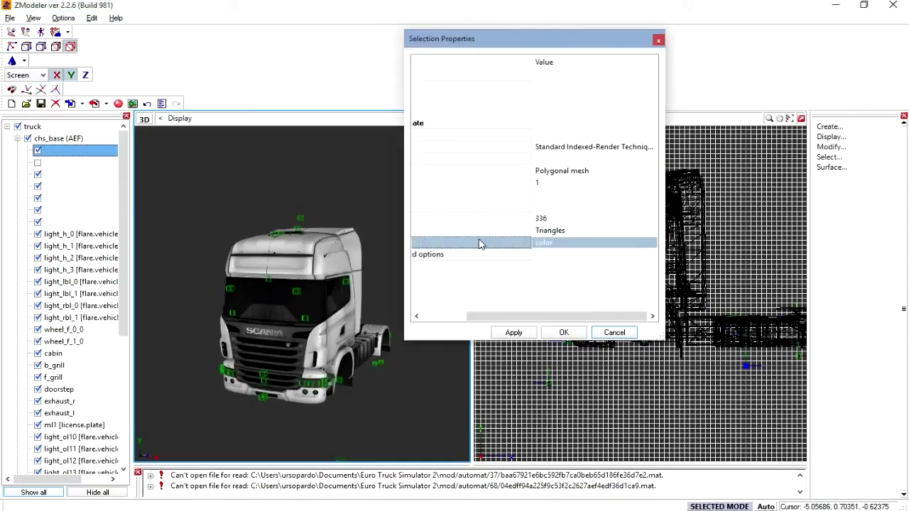
click(601, 245)
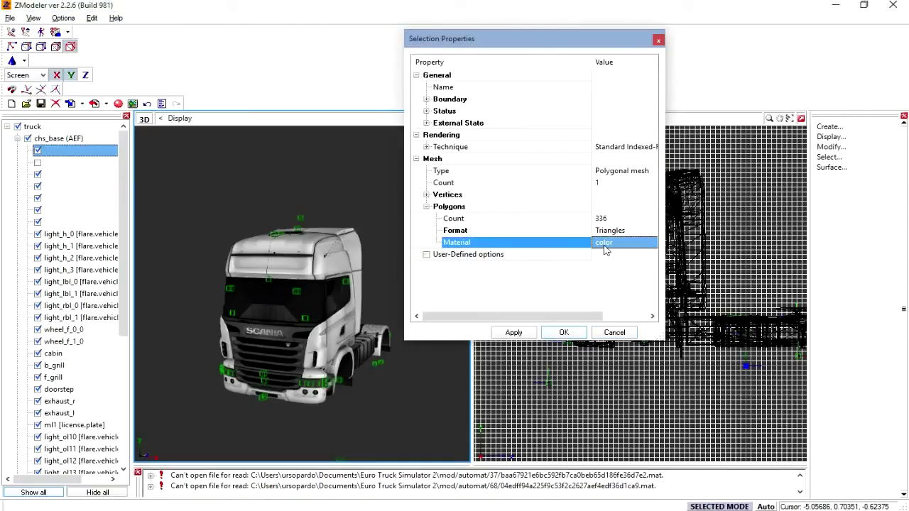
click(608, 248)
click(545, 244)
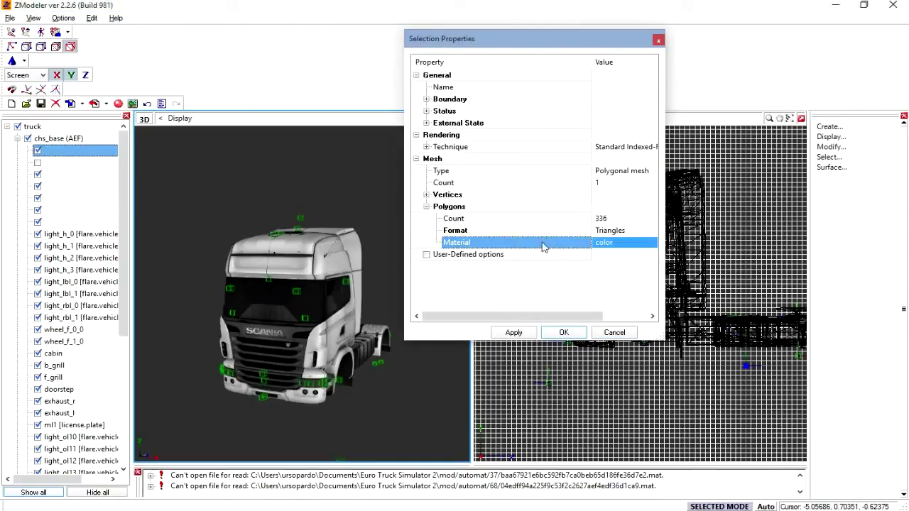
click(427, 207)
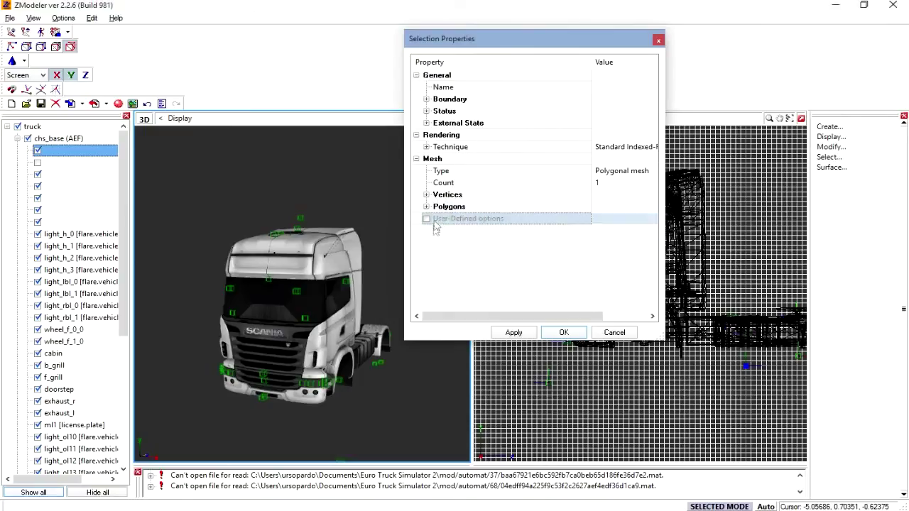
click(453, 211)
click(426, 207)
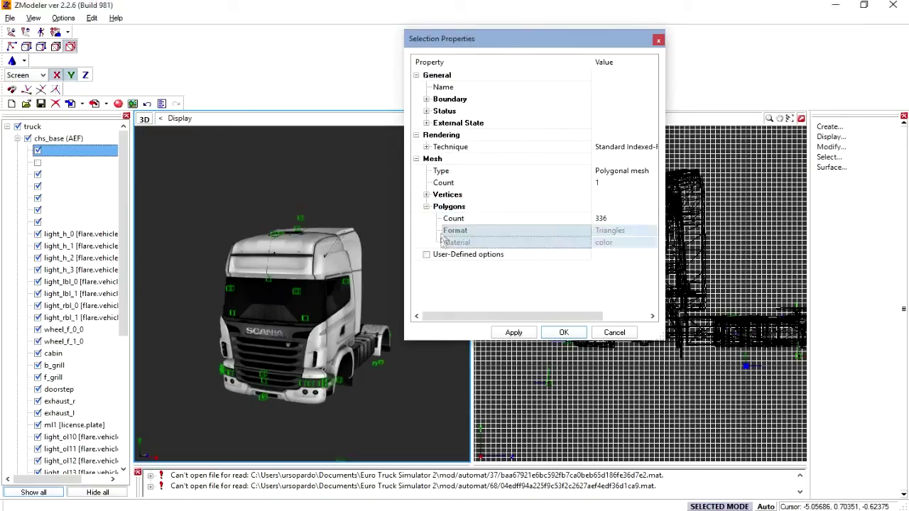
click(465, 243)
click(601, 243)
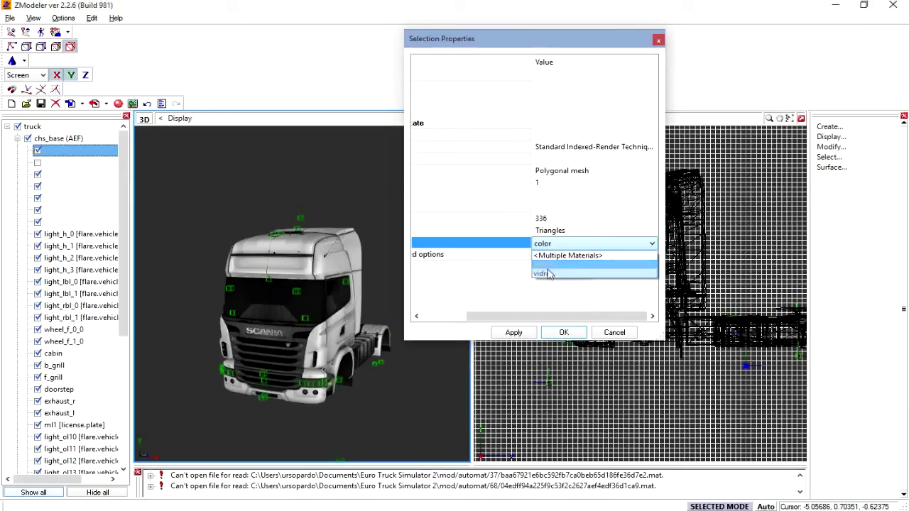
click(543, 274)
click(563, 333)
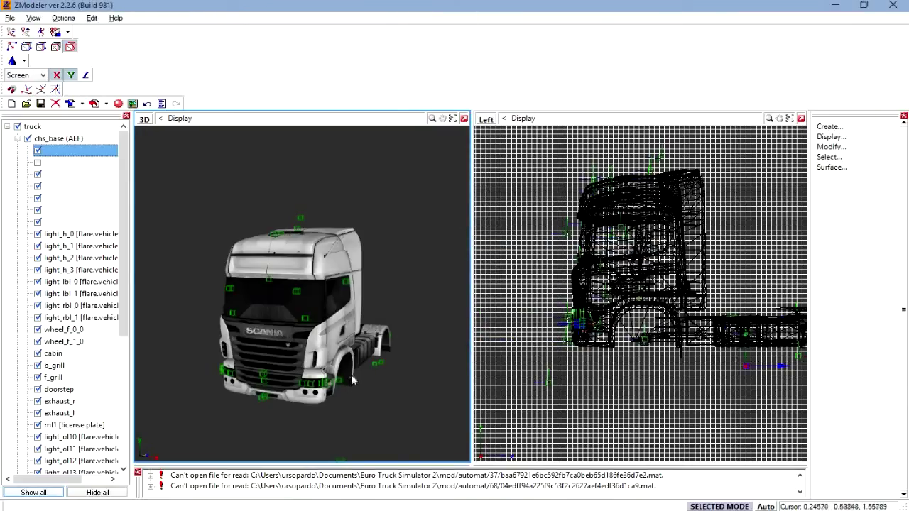
Identify the first mesh in the cab_base group by hiding it and showing it again
scroll(352, 378, up, 4)
mouse_move(353, 377)
middle_down()
mouse_move(361, 355)
mouse_move(353, 366)
middle_up()
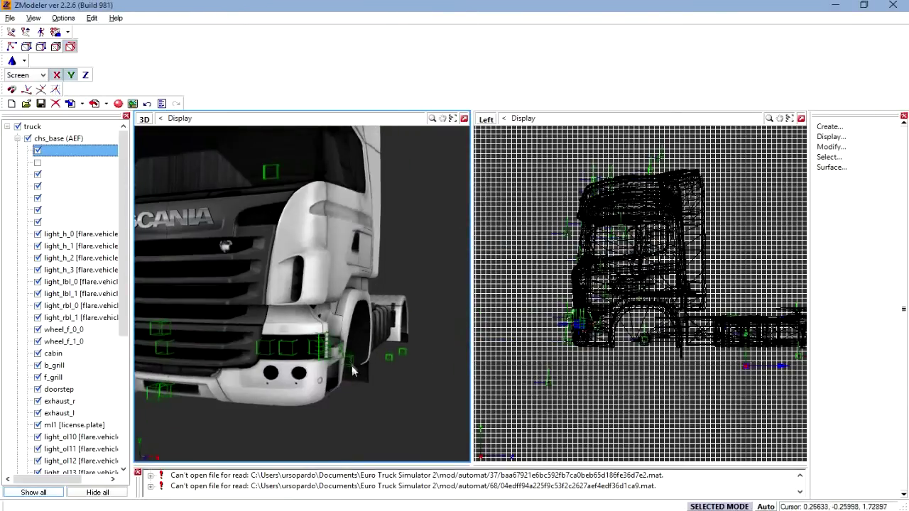
scroll(353, 371, down, 4)
middle_drag(182, 213, 186, 236)
click(37, 162)
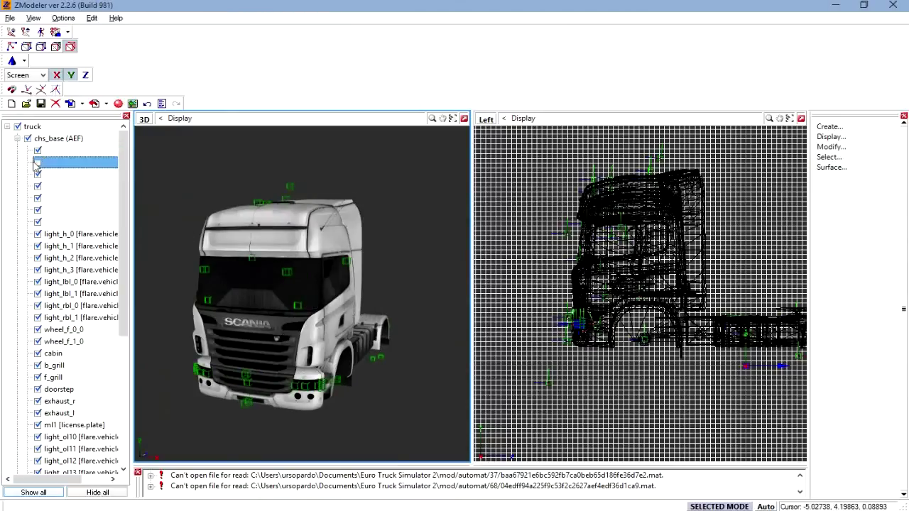
click(17, 138)
click(26, 152)
click(17, 149)
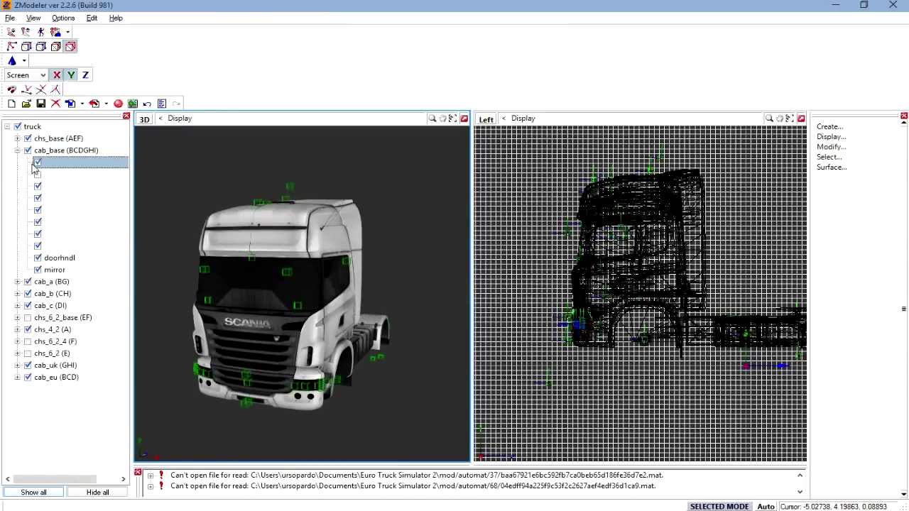
click(37, 163)
click(37, 163)
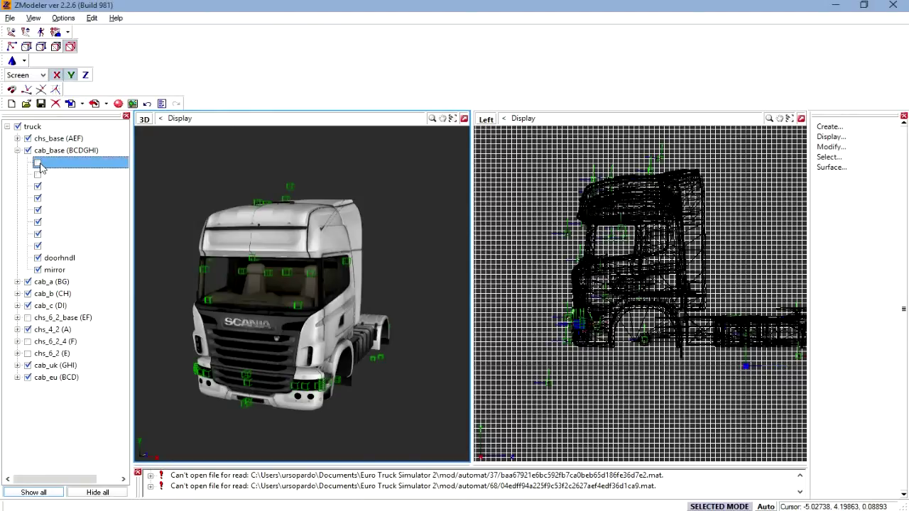
click(37, 163)
Assign the vidro material to the polygons of the first cab_base mesh, the cab's window glass
right_click(44, 163)
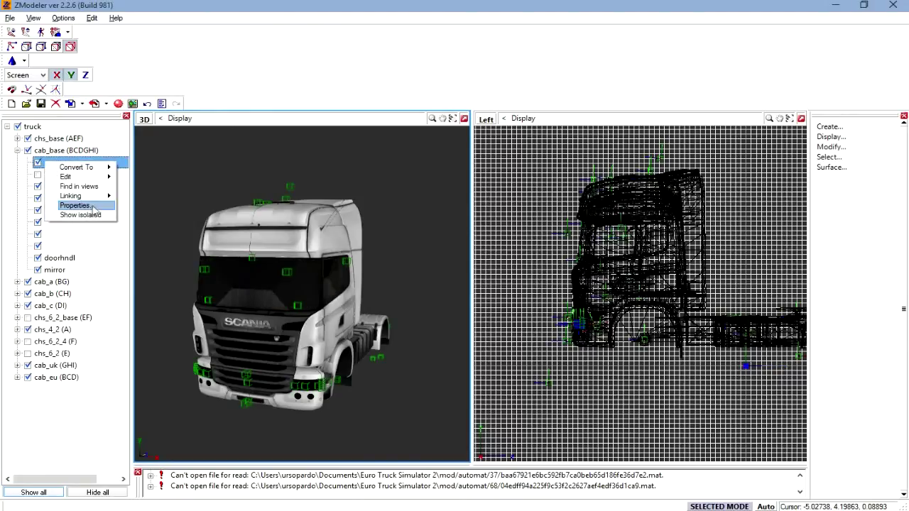
click(85, 206)
click(550, 256)
click(552, 244)
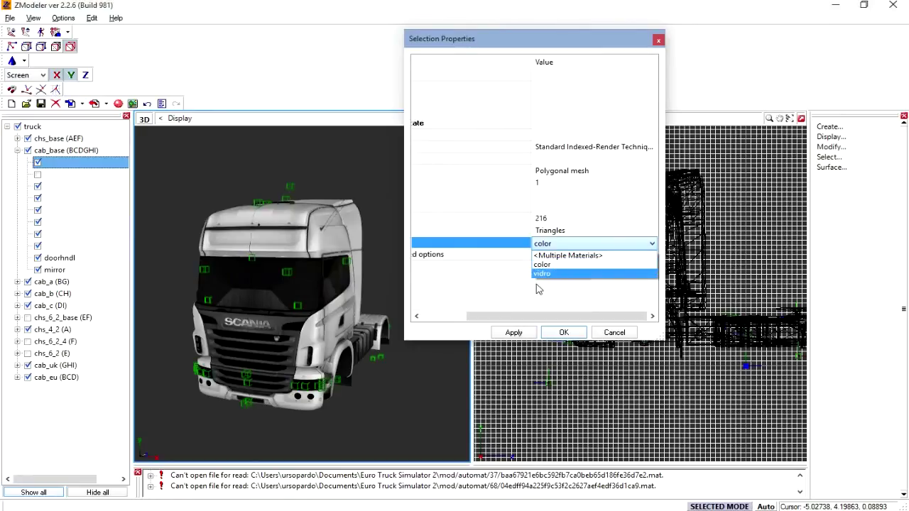
click(508, 274)
scroll(509, 274, left, 3)
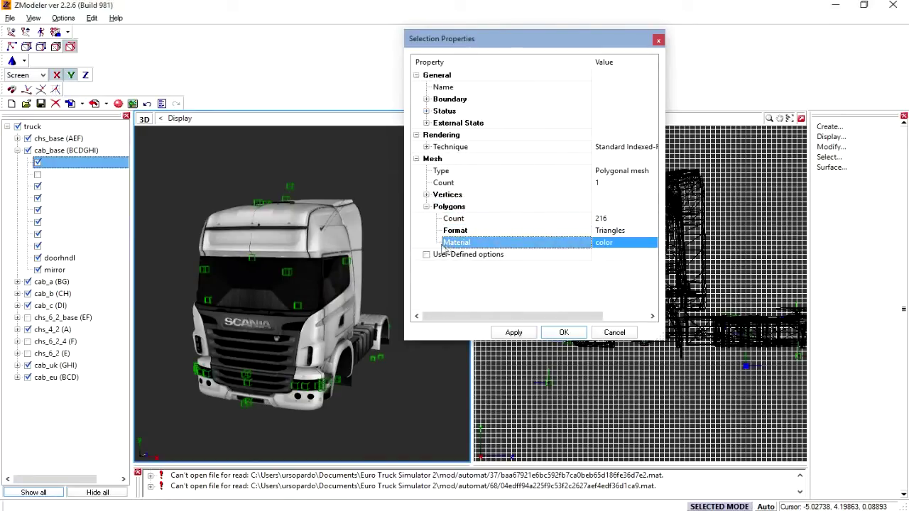
click(600, 242)
click(559, 275)
click(513, 336)
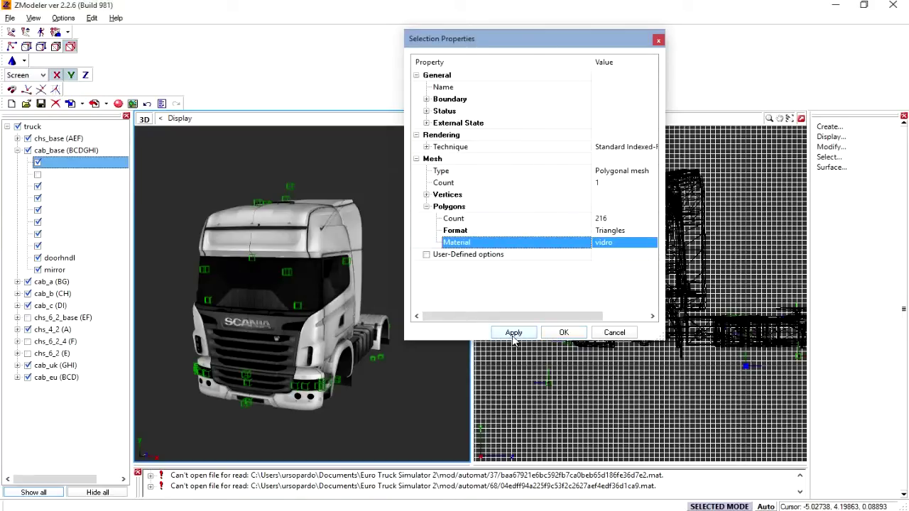
click(558, 336)
middle_drag(456, 339, 168, 154)
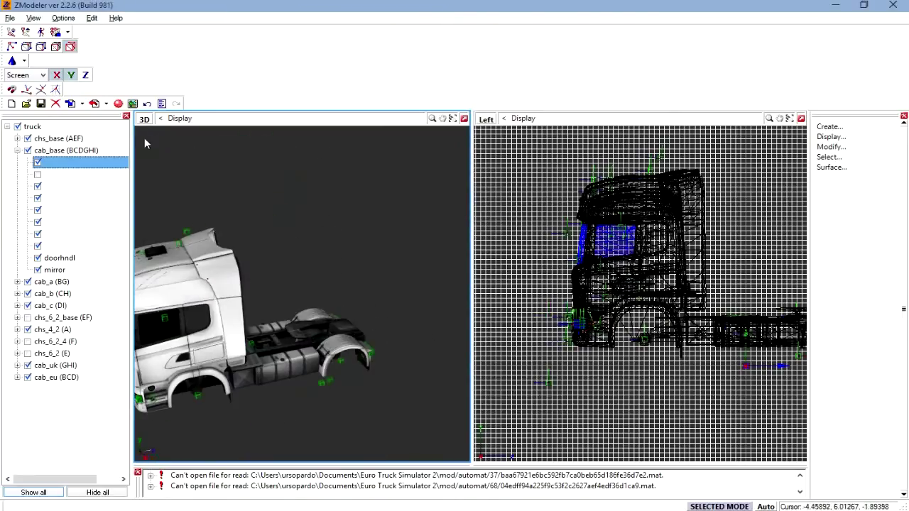
Create a quad-based Tube above the truck in the Left view, with radii about 0.75 and 0.54, height about 0.50 and 8 cross points
click(22, 62)
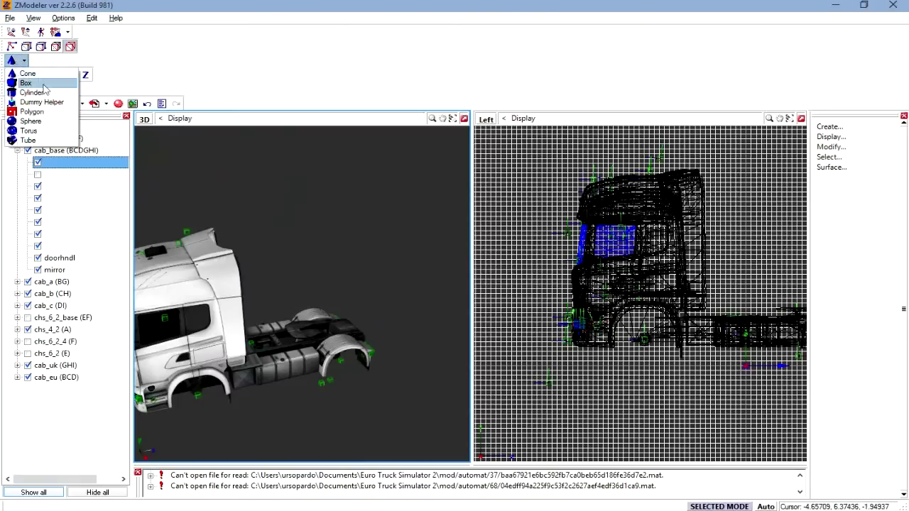
click(32, 122)
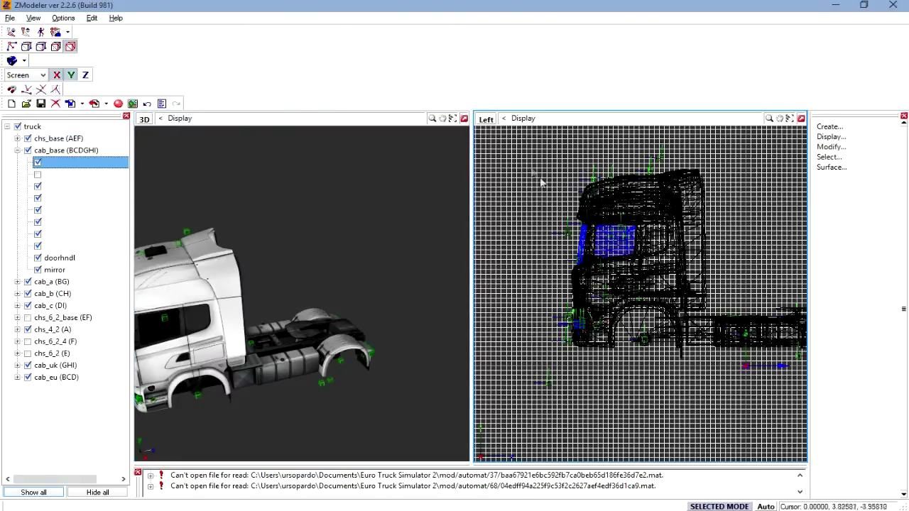
scroll(592, 179, down, 2)
middle_drag(696, 178, 675, 220)
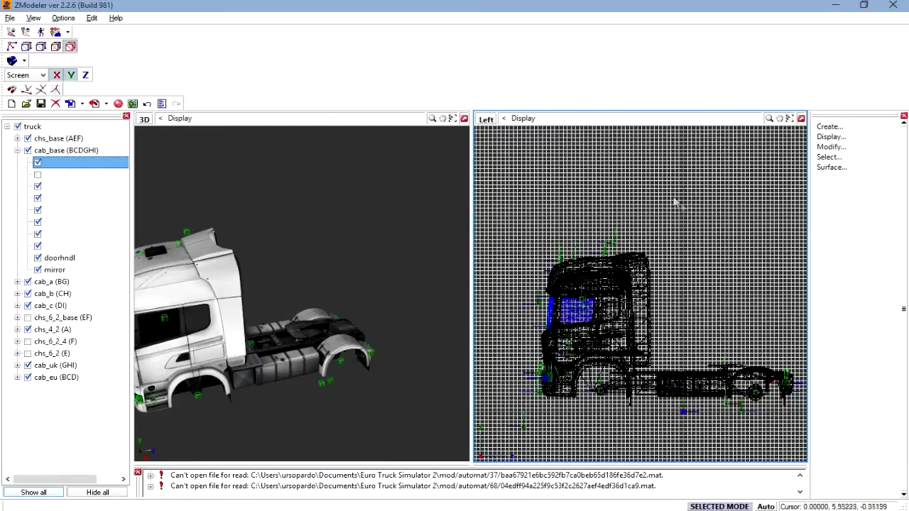
click(17, 150)
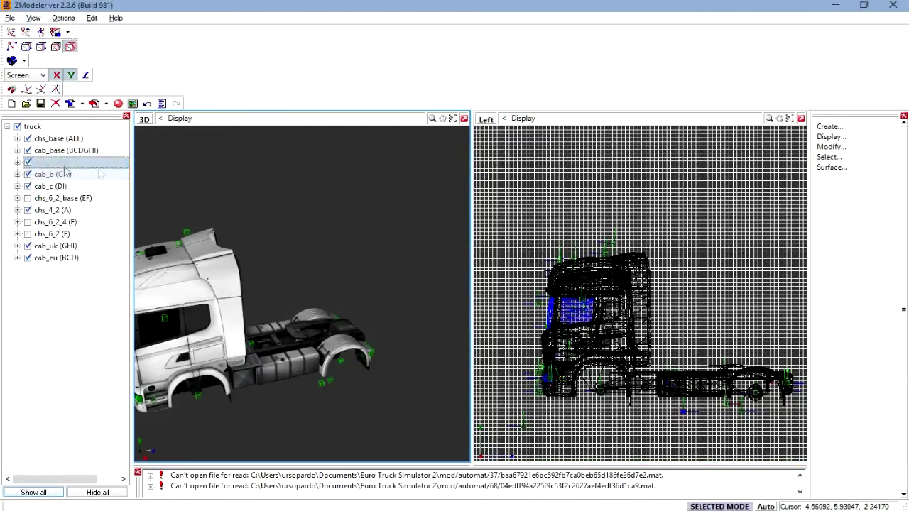
click(32, 126)
click(609, 241)
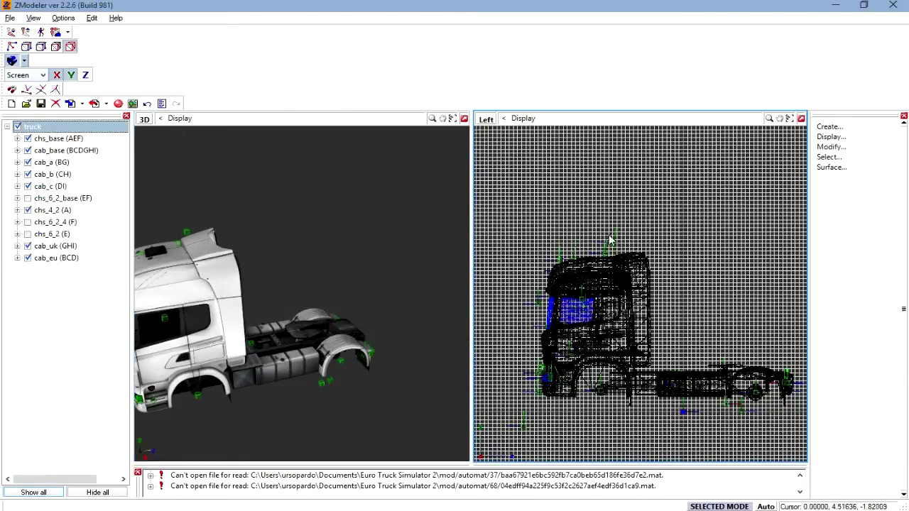
click(669, 205)
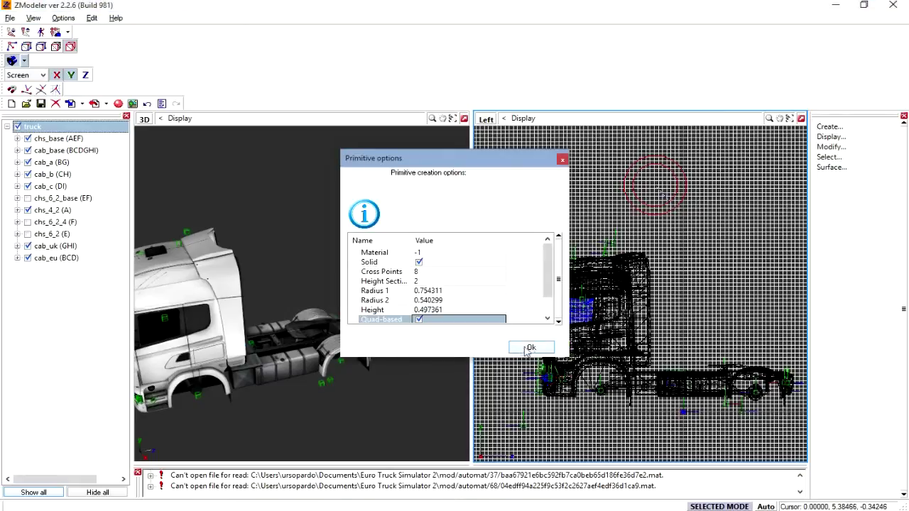
click(527, 349)
click(327, 237)
mouse_move(327, 237)
middle_down()
mouse_move(313, 234)
mouse_move(338, 235)
middle_up()
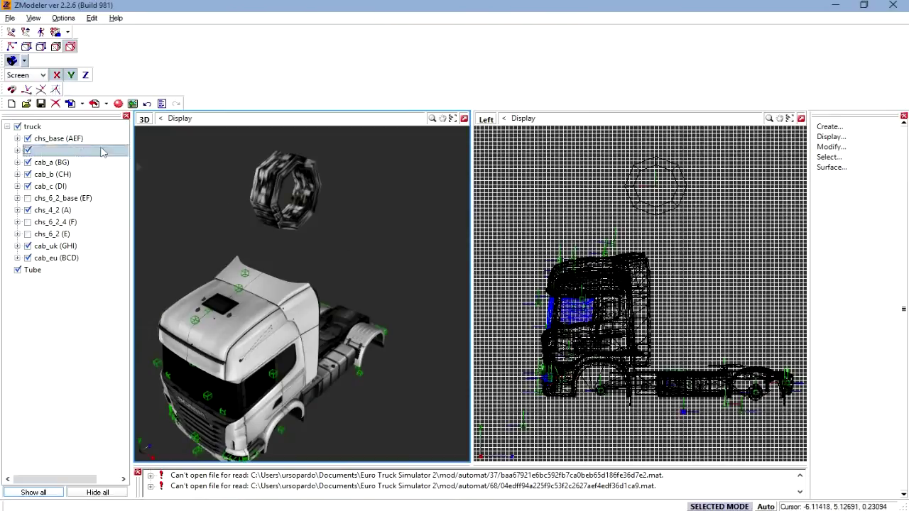
Try creating a Box behind the cab and above the chassis in the Left view
click(23, 60)
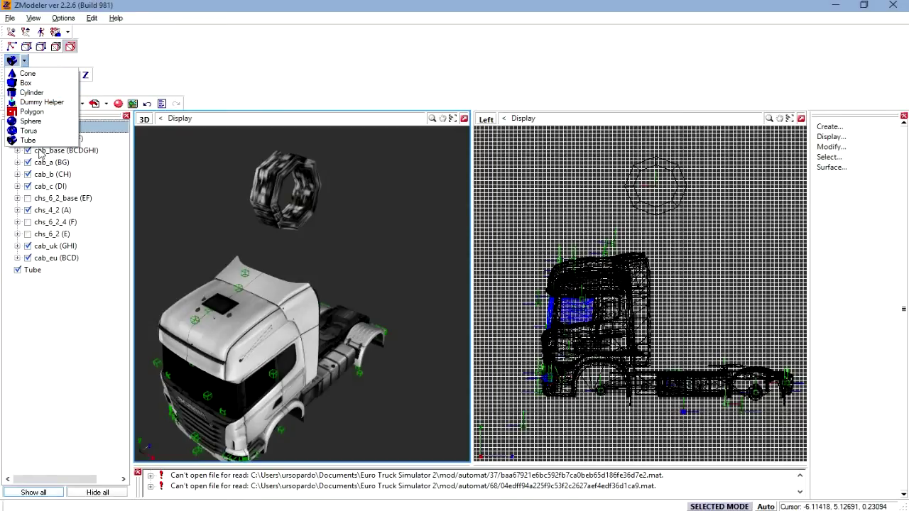
click(13, 62)
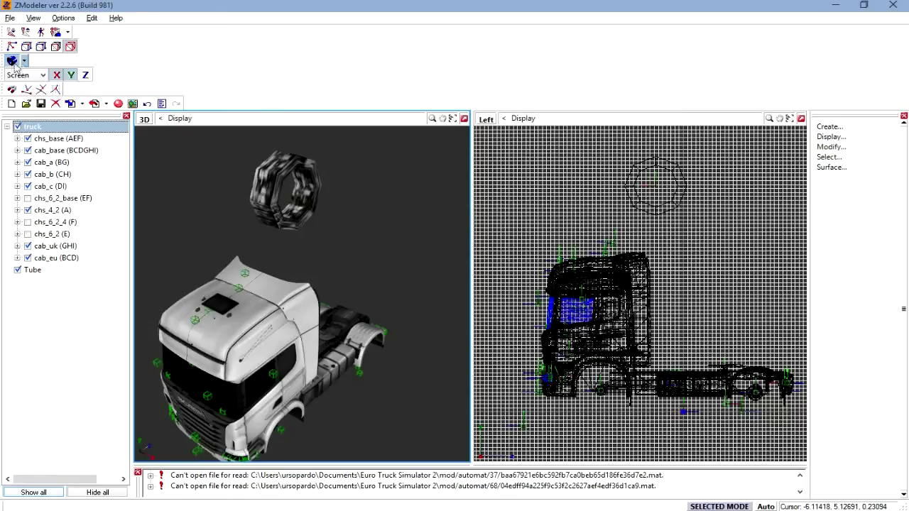
click(23, 61)
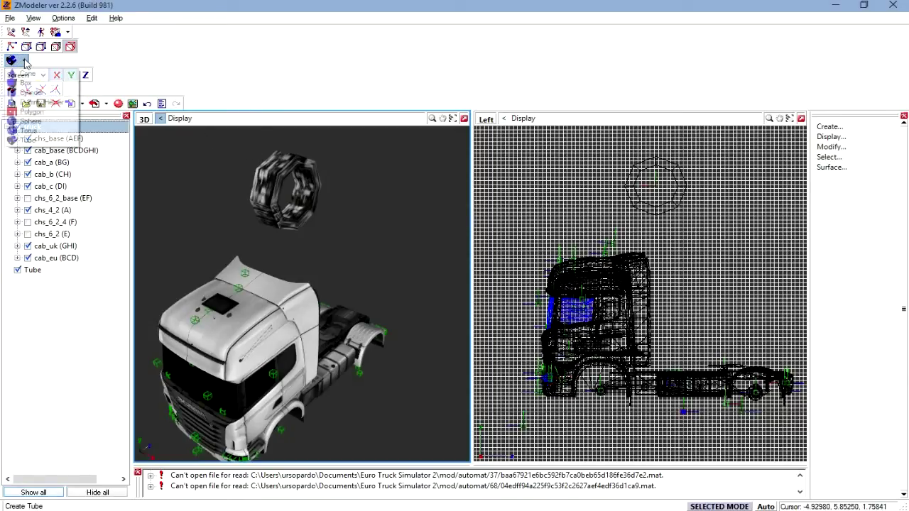
click(40, 86)
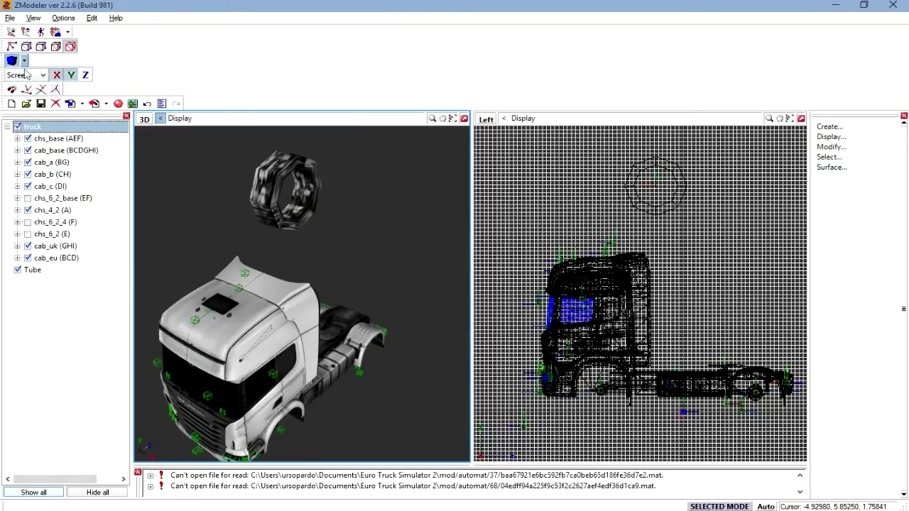
click(698, 229)
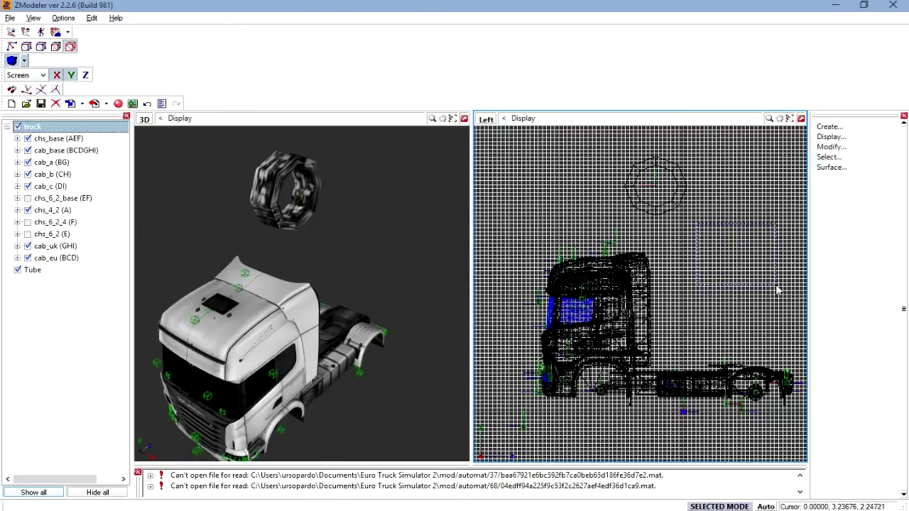
click(698, 224)
click(533, 346)
mouse_move(423, 325)
middle_down()
mouse_move(348, 319)
mouse_move(342, 275)
mouse_move(410, 322)
middle_up()
scroll(339, 270, up, 4)
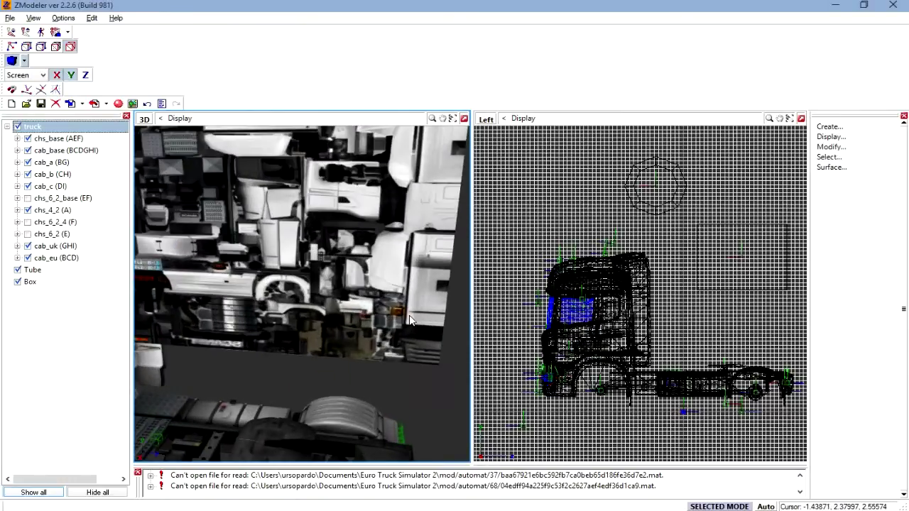
scroll(328, 284, down, 2)
scroll(330, 288, down, 3)
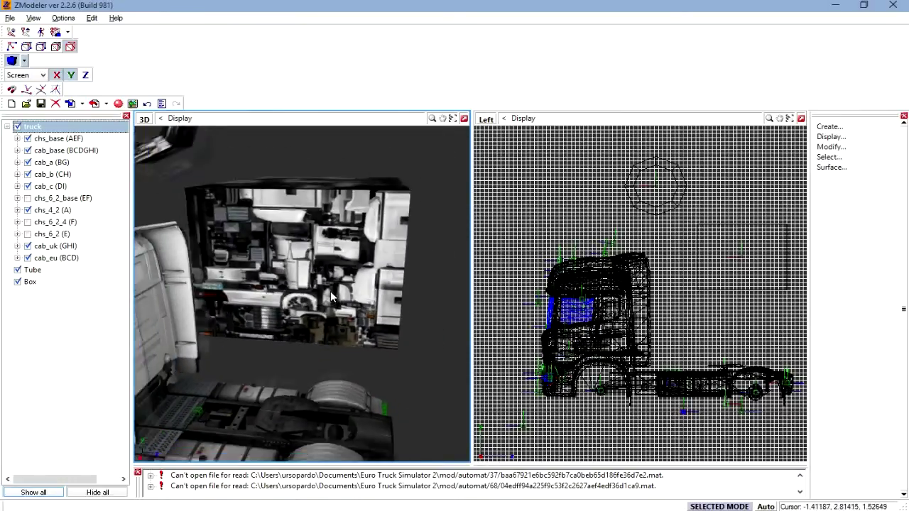
click(147, 103)
Try copying the tube to a spot behind and slightly below the original in the Left view
middle_drag(243, 206, 277, 224)
click(11, 274)
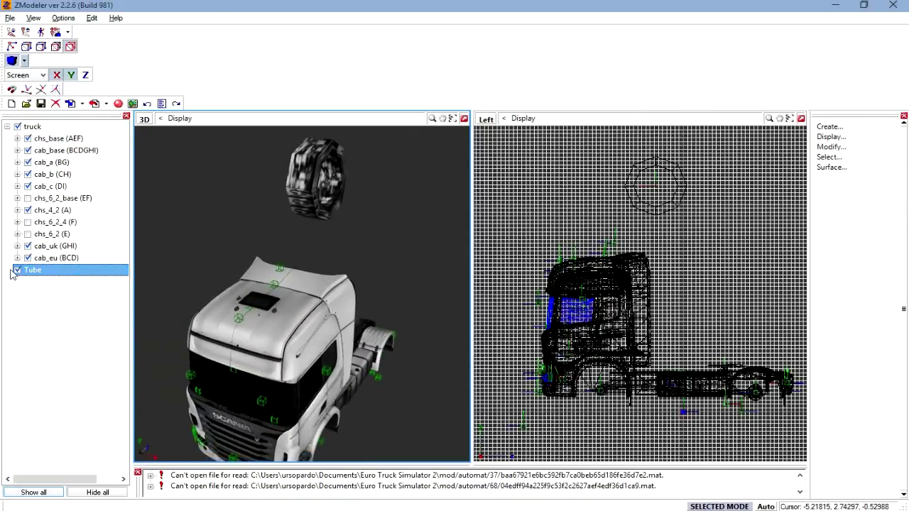
middle_drag(390, 181, 398, 211)
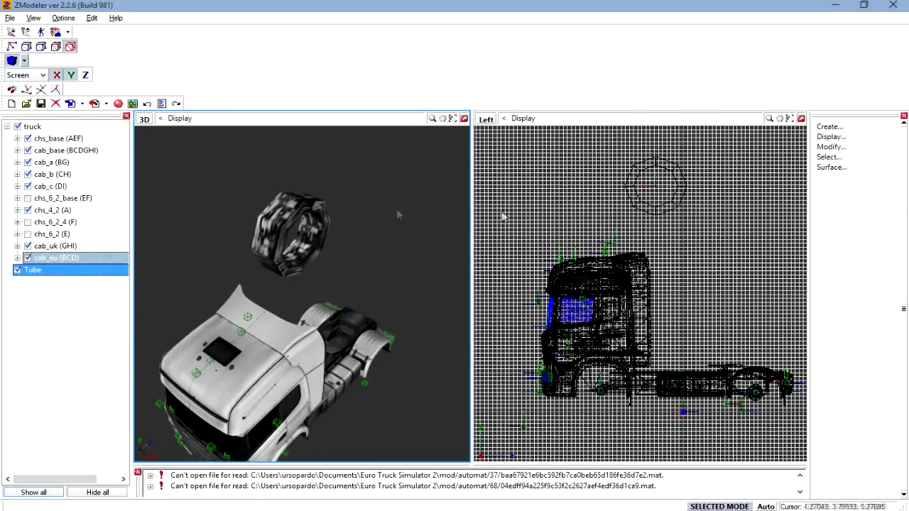
click(830, 136)
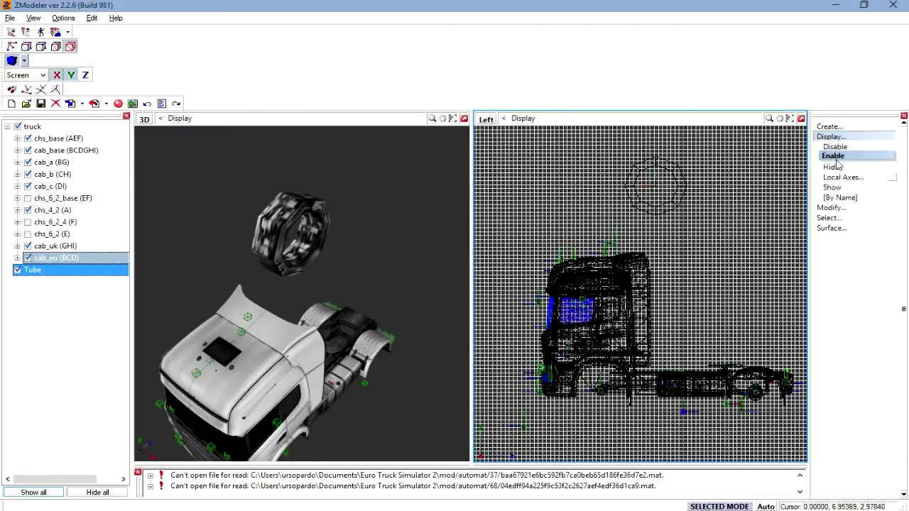
click(834, 210)
click(837, 149)
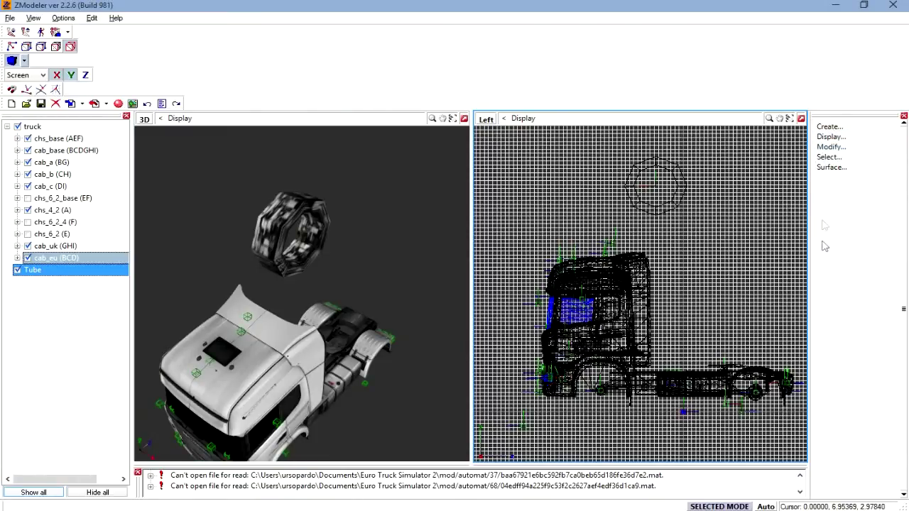
click(838, 128)
click(831, 136)
drag(675, 182, 779, 218)
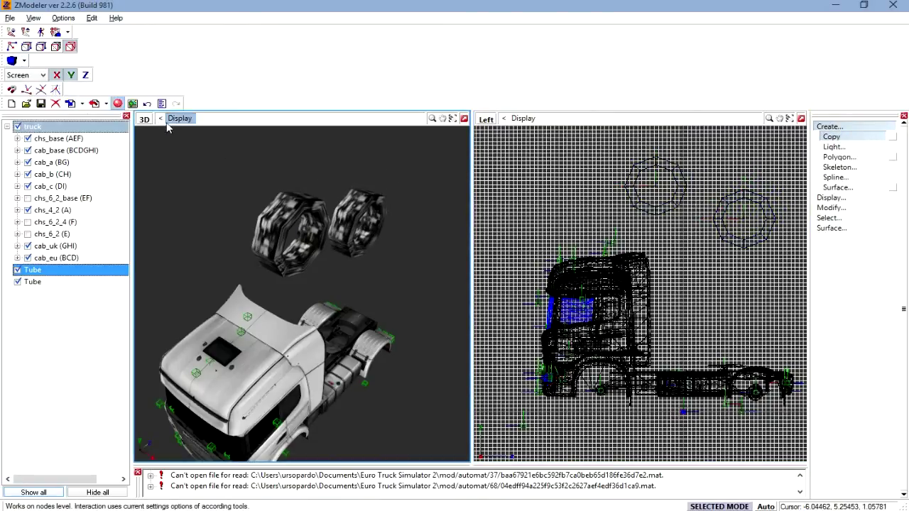
click(146, 103)
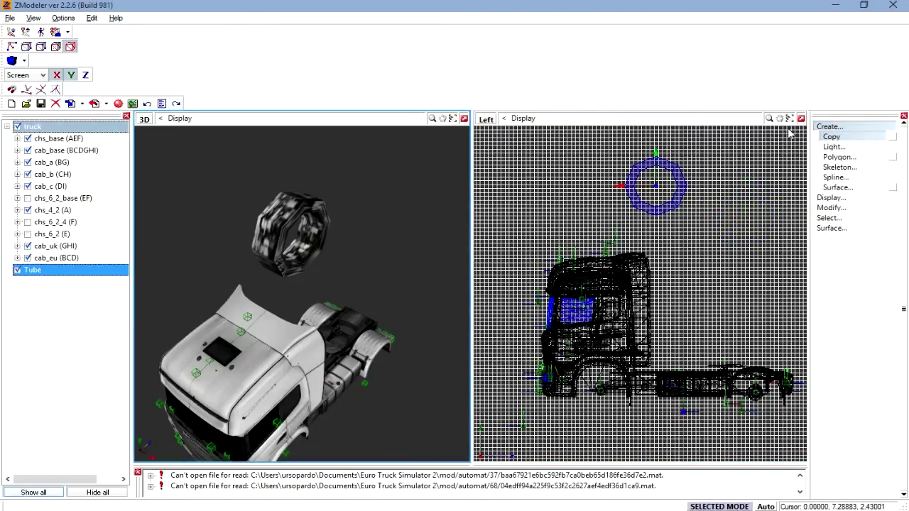
Move the tube down onto the cab roof and back up above the truck in the Left view
click(849, 146)
click(849, 145)
click(830, 126)
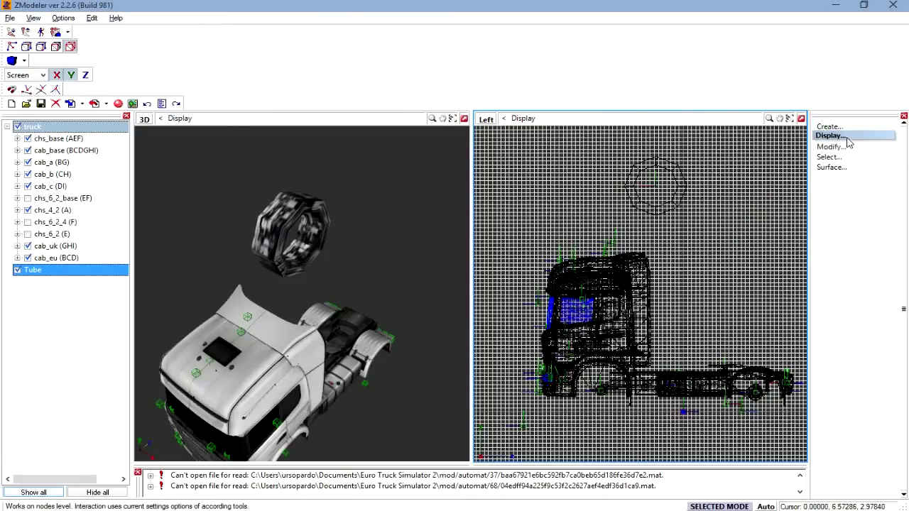
click(840, 146)
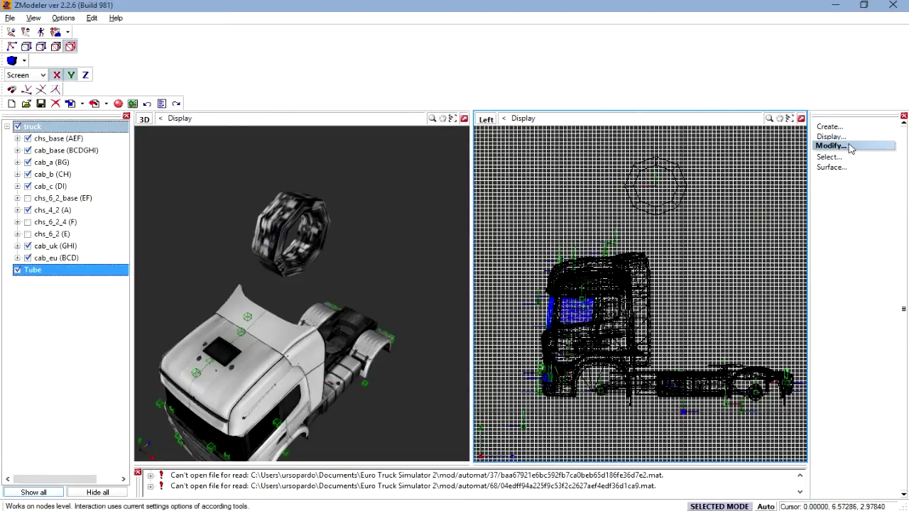
click(850, 147)
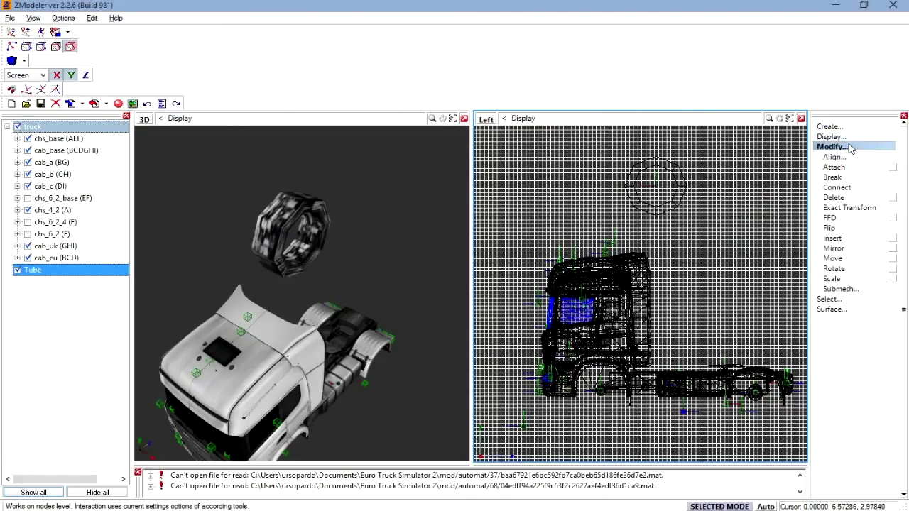
click(834, 259)
drag(681, 183, 612, 245)
middle_drag(352, 253, 348, 229)
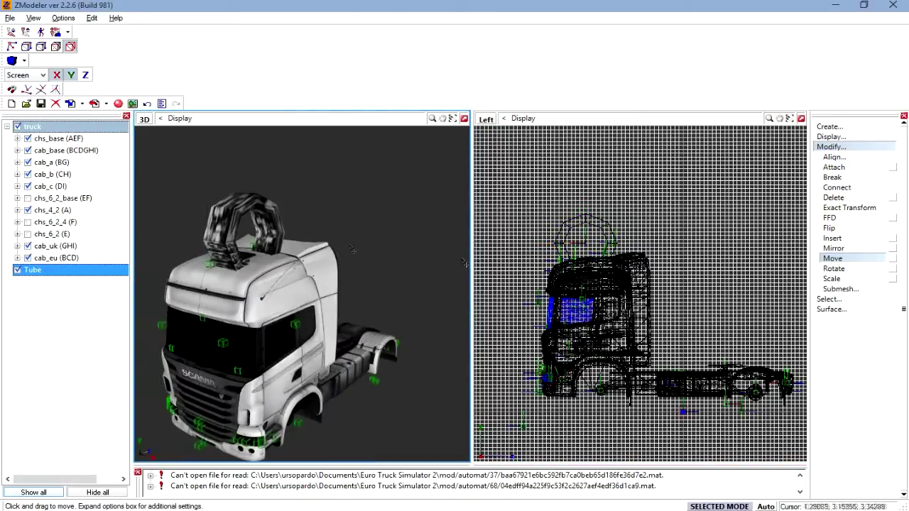
right_click(599, 245)
drag(608, 230, 670, 186)
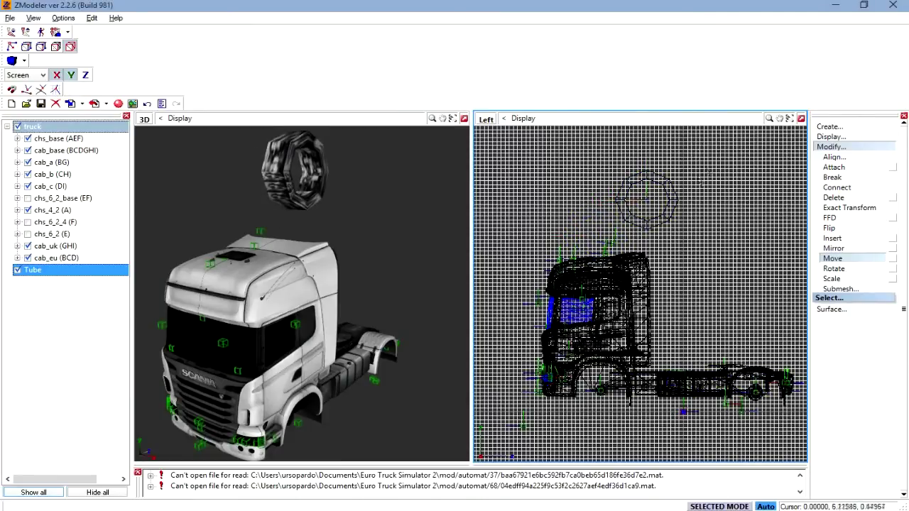
Select the tube and scale its cross-section down in the Left view into a small, narrow cylinder
right_drag(587, 233, 586, 232)
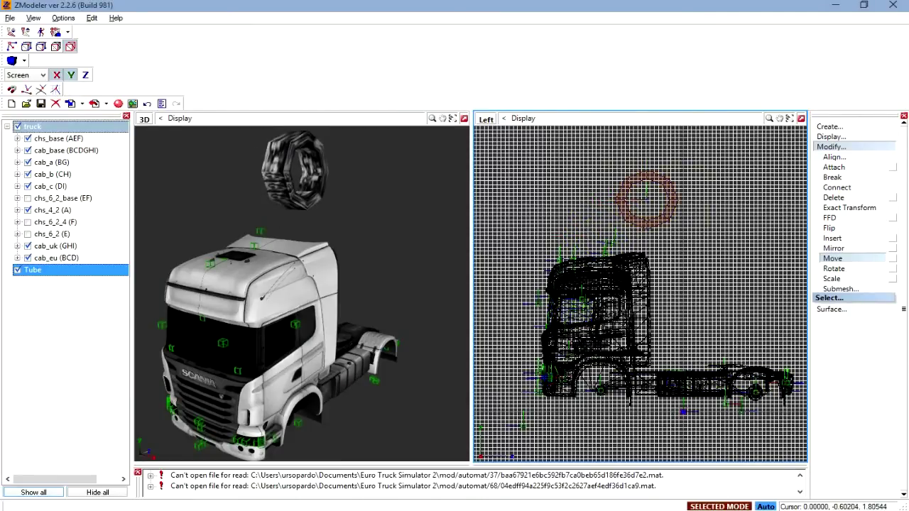
click(832, 258)
click(832, 278)
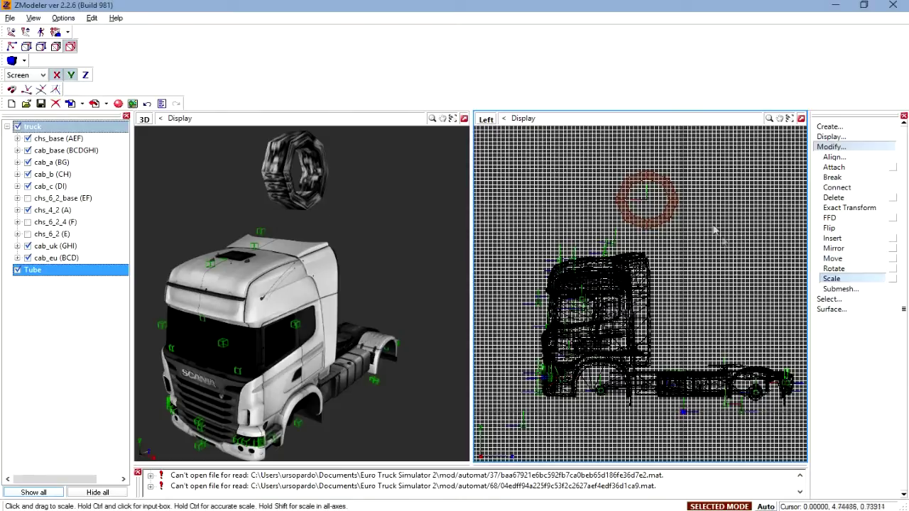
drag(685, 208, 699, 246)
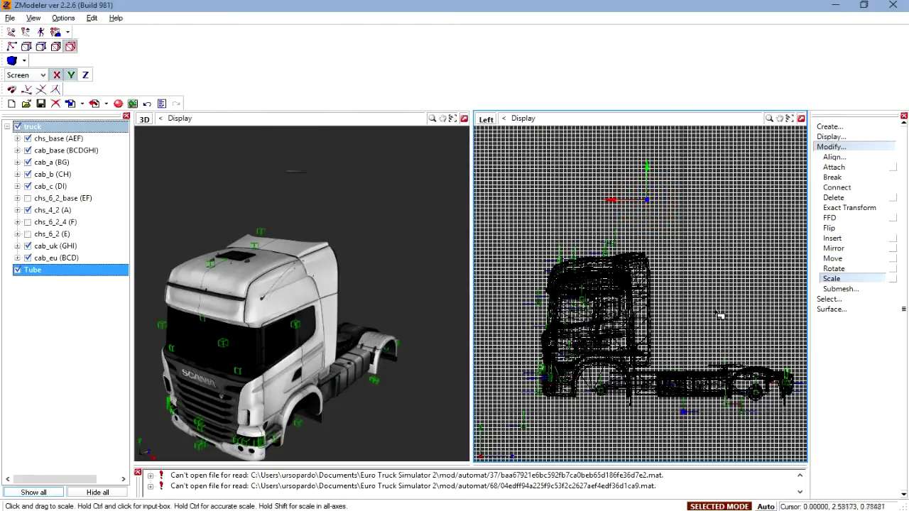
scroll(295, 218, up, 3)
middle_drag(292, 206, 329, 304)
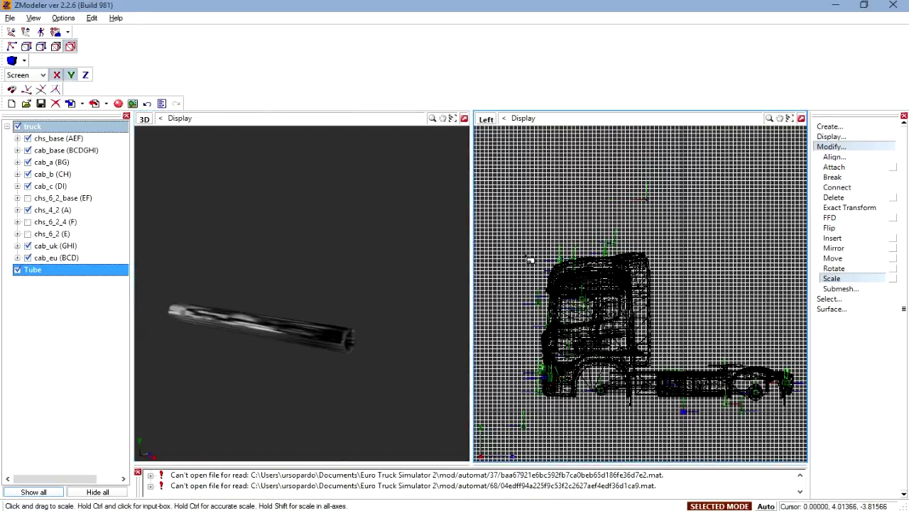
scroll(659, 213, up, 5)
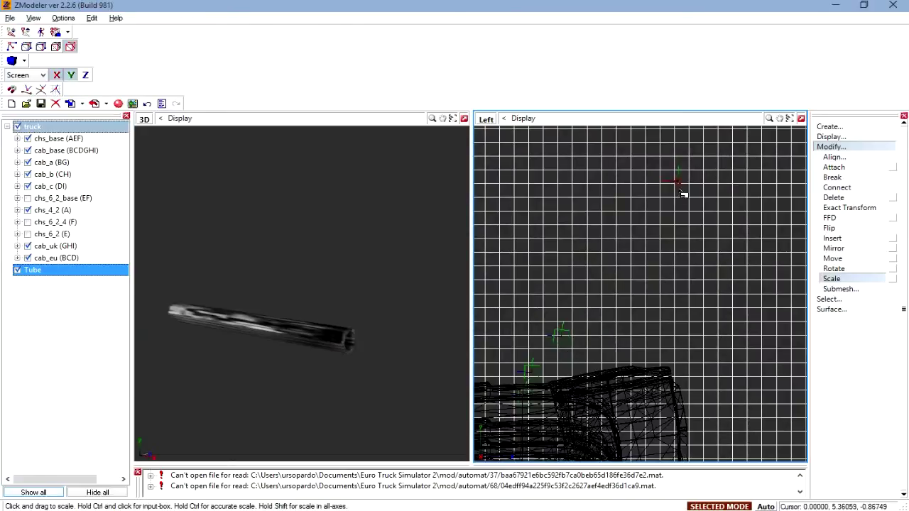
drag(689, 204, 330, 311)
scroll(377, 328, up, 1)
scroll(376, 329, down, 4)
middle_drag(374, 333, 389, 273)
scroll(581, 298, down, 2)
Move the scaled tube down onto the cab roof, just in front of the roof spoiler, in the Left view
click(833, 259)
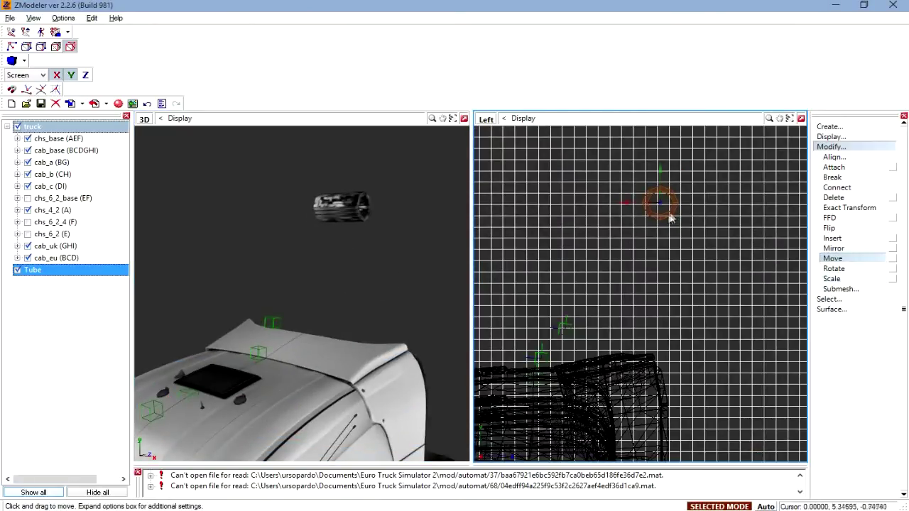
drag(666, 224, 528, 376)
scroll(571, 317, down, 2)
mouse_move(578, 322)
mouse_down()
mouse_move(587, 320)
mouse_move(580, 323)
mouse_up()
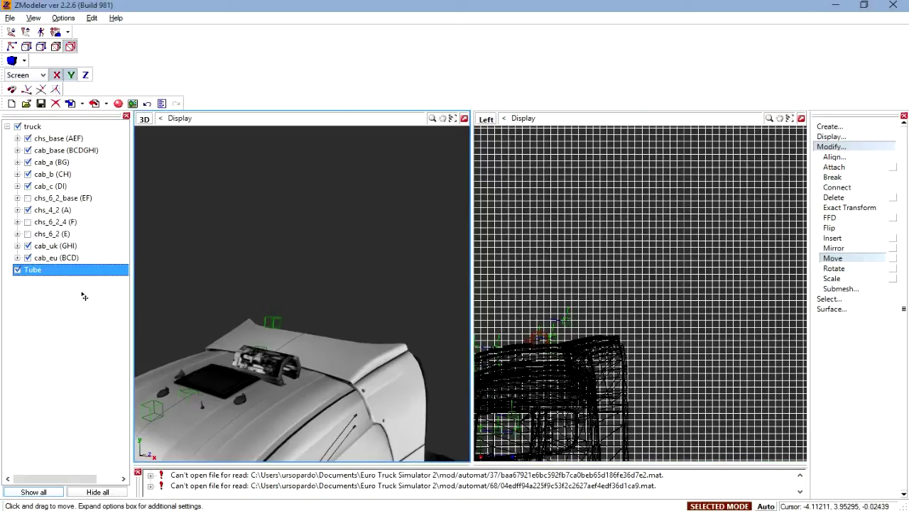
Toggle the visibility of the cab_base and chs_base groups to examine which truck parts each one contains
drag(39, 278, 25, 155)
scroll(344, 264, down, 5)
click(50, 198)
click(27, 151)
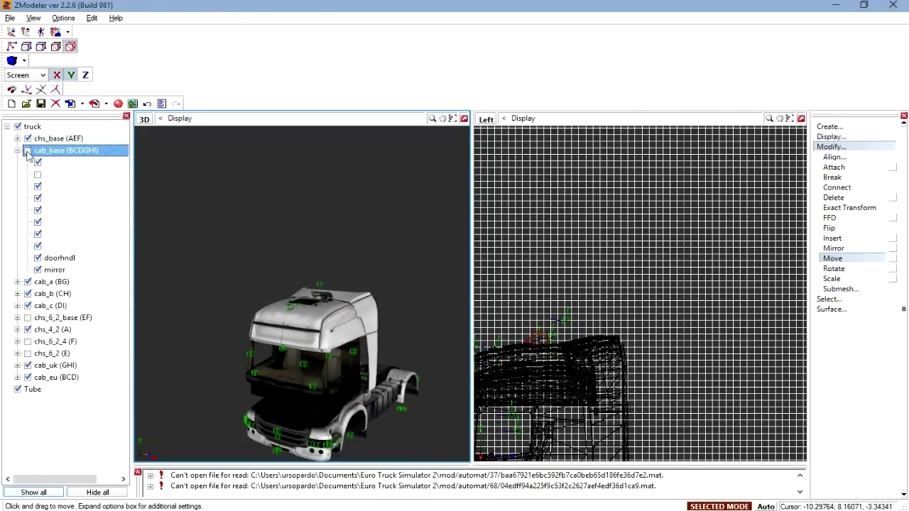
click(27, 139)
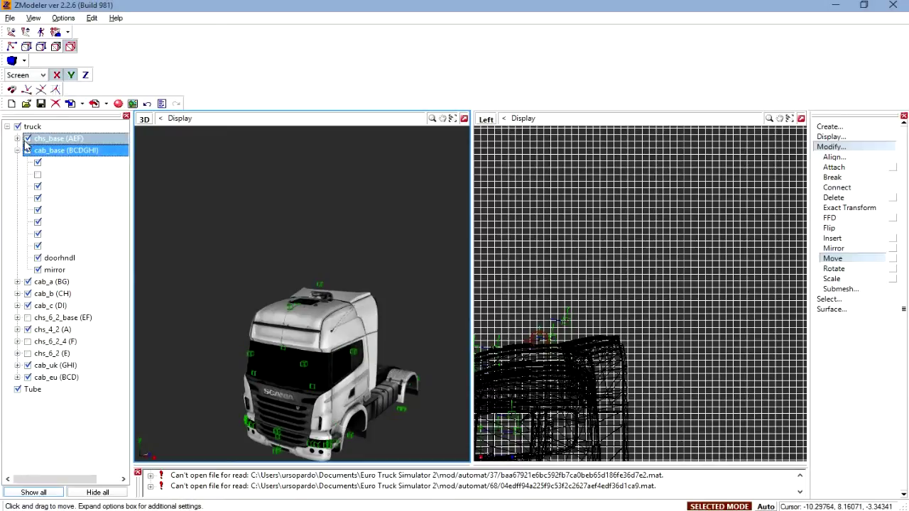
click(27, 150)
click(27, 150)
click(27, 150)
click(27, 139)
click(27, 150)
click(27, 139)
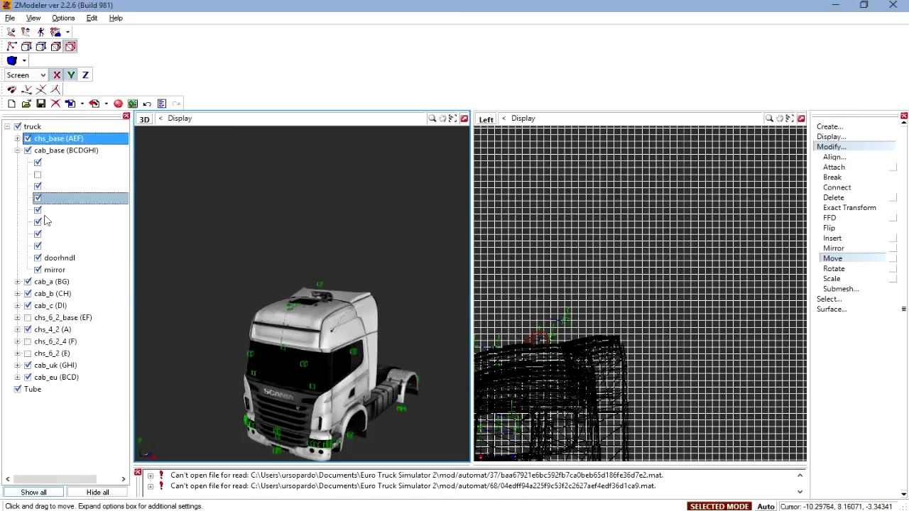
Move the Tube into the cab_base group and check the grouping by hiding and showing cab_base
drag(31, 390, 64, 155)
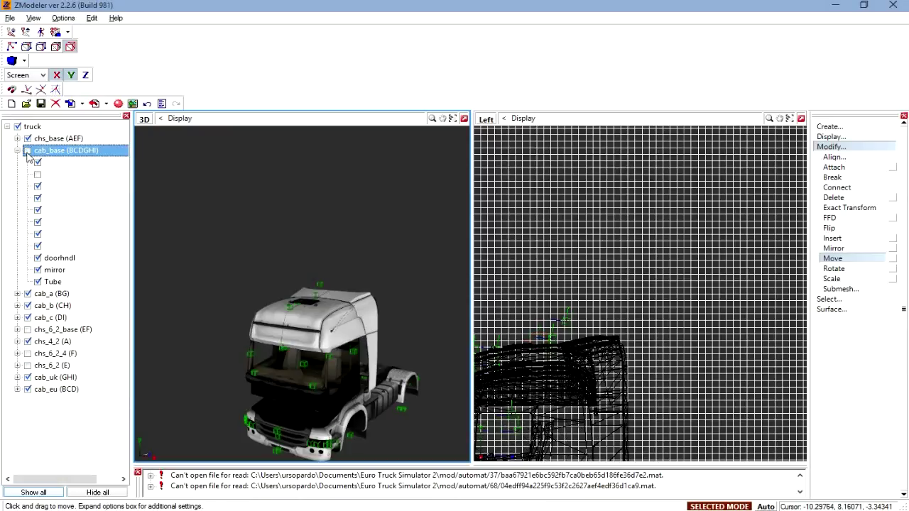
click(27, 153)
click(27, 152)
click(27, 152)
click(27, 152)
click(27, 152)
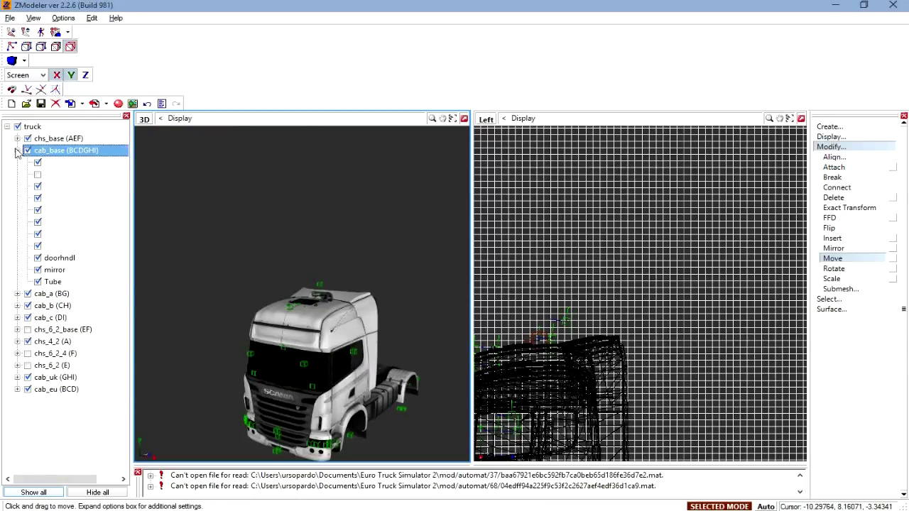
click(17, 151)
click(50, 186)
middle_drag(311, 336, 179, 193)
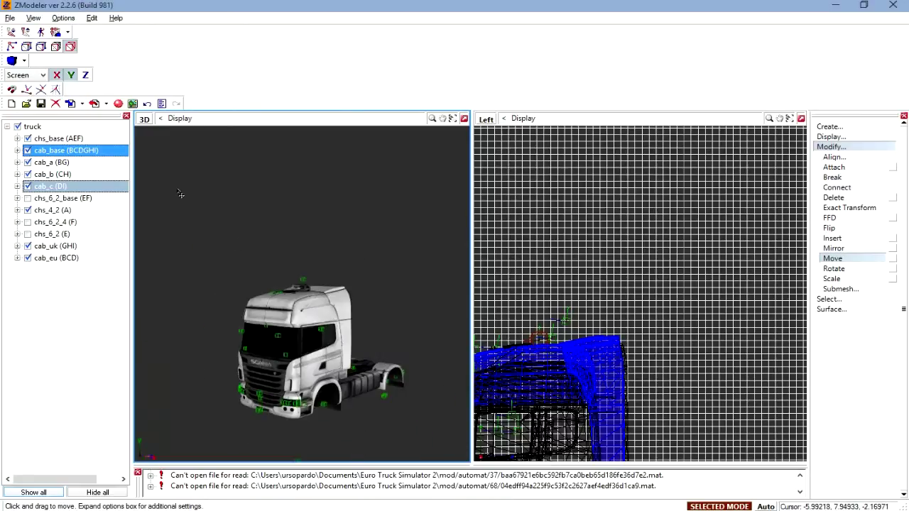
Start a PMG export and open the desktop's vehicle/truck/scania_rcab_2009 folder as the destination
click(93, 104)
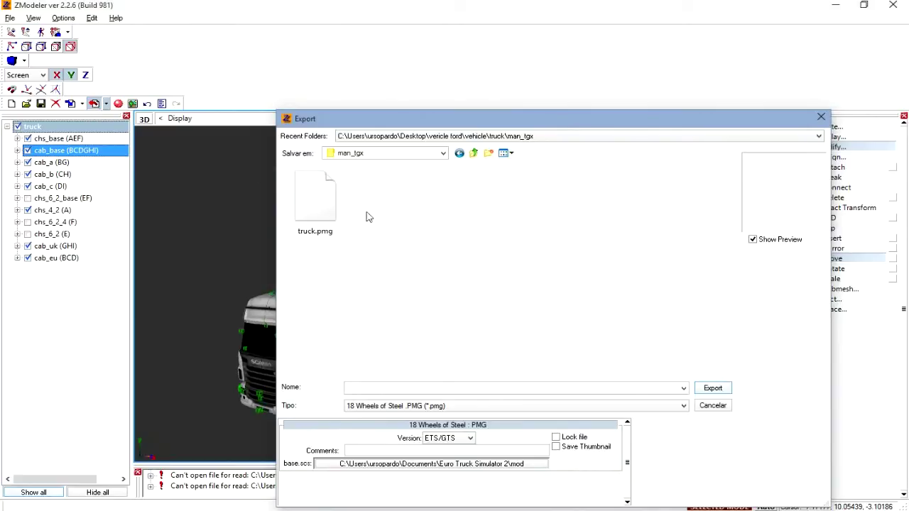
click(442, 153)
click(348, 163)
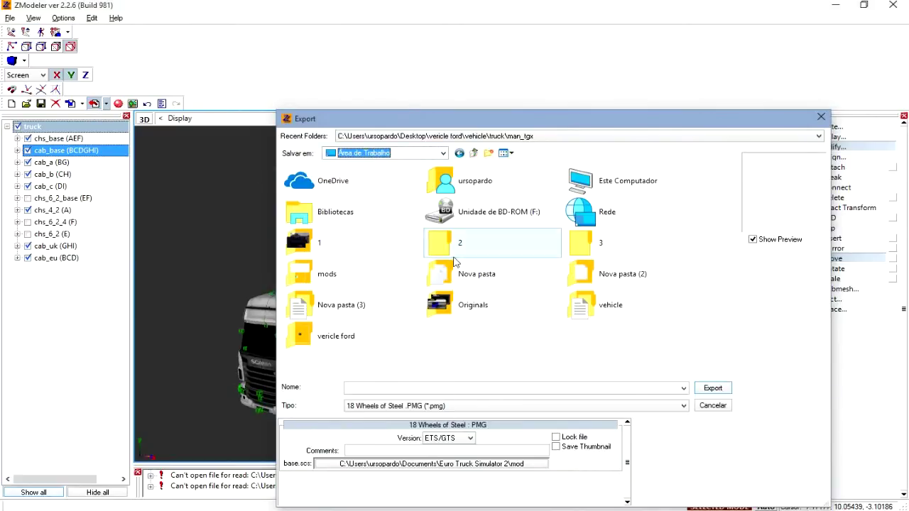
double_click(585, 299)
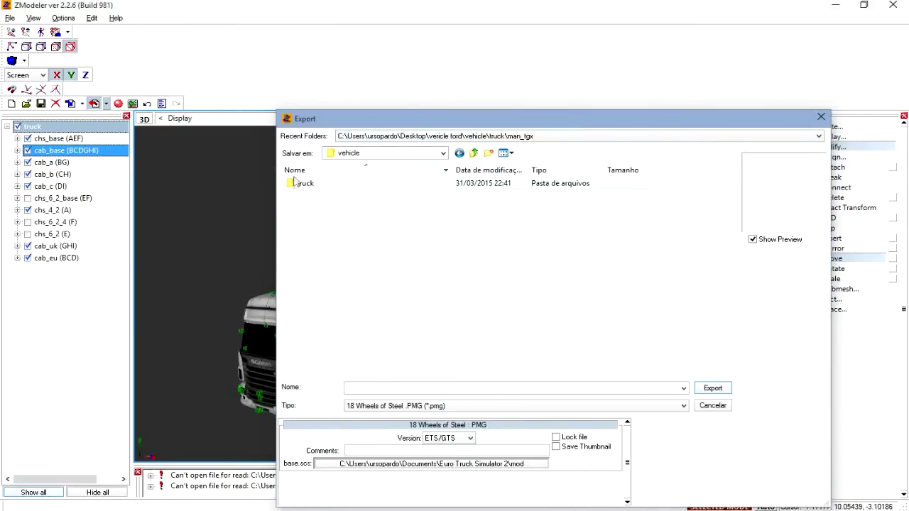
double_click(315, 185)
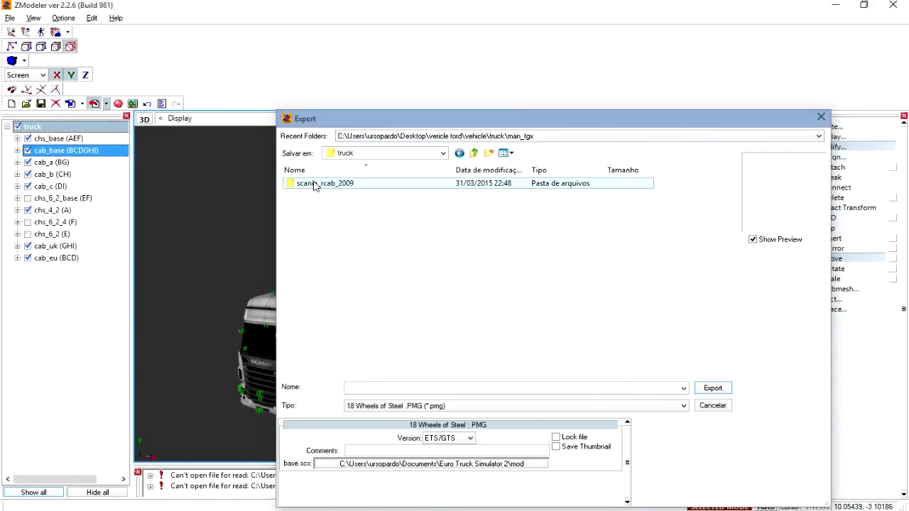
double_click(317, 186)
Export the model over the existing truck.pmg in the scania_rcab_2009 folder
click(316, 202)
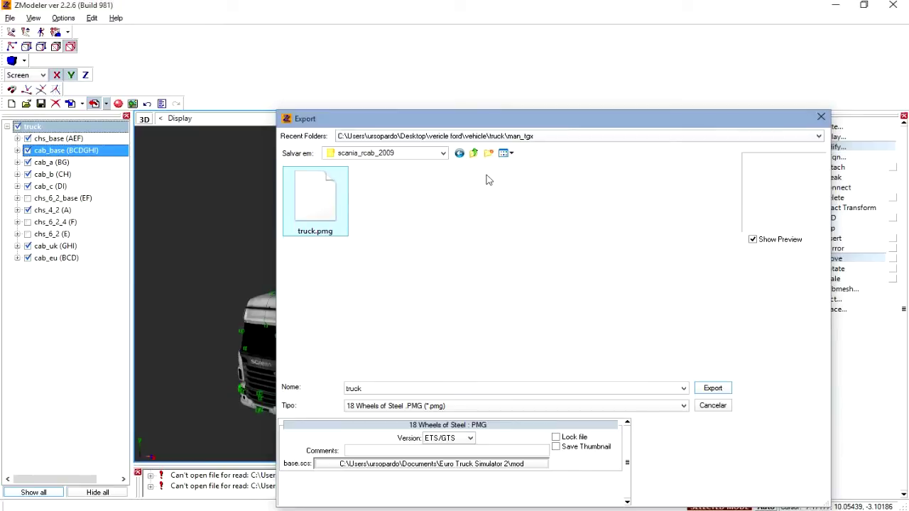
click(526, 396)
click(526, 396)
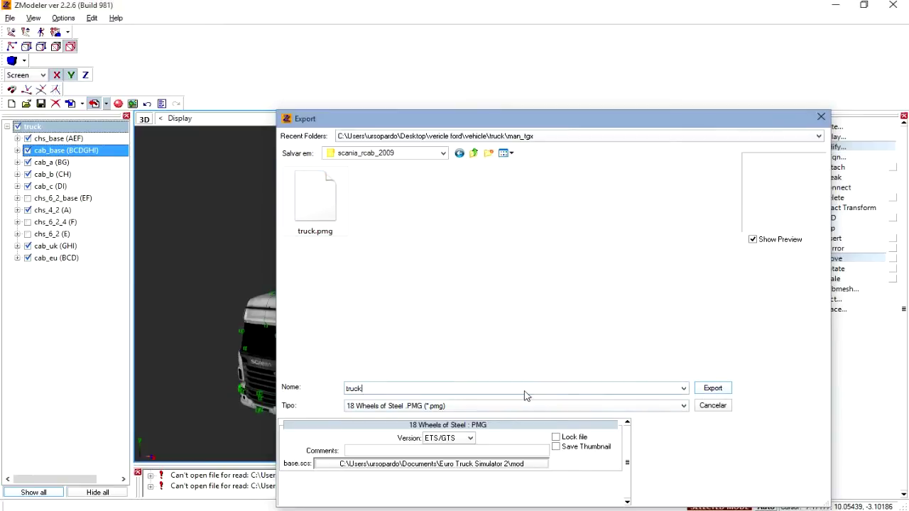
text(.pmn)
click(705, 392)
click(493, 265)
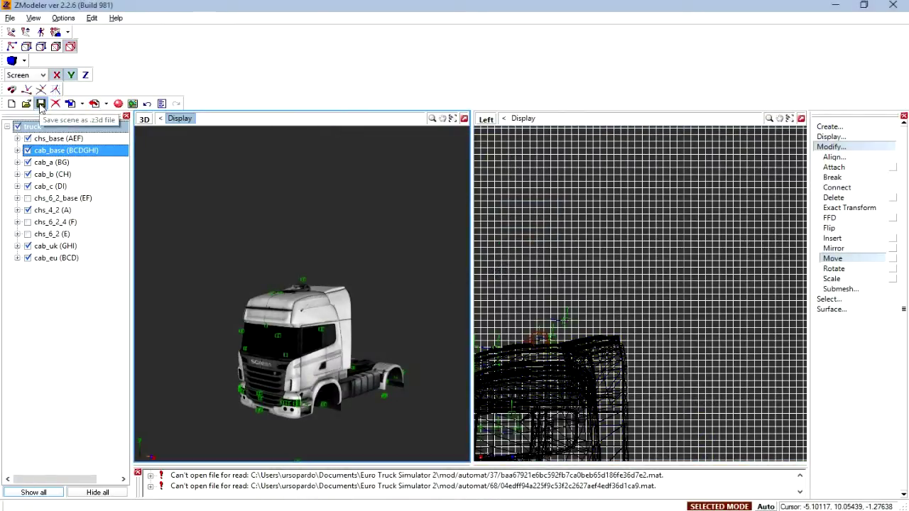
Save the scene on the desktop as a Z3D file named scania and close ZModeler
click(40, 104)
click(419, 153)
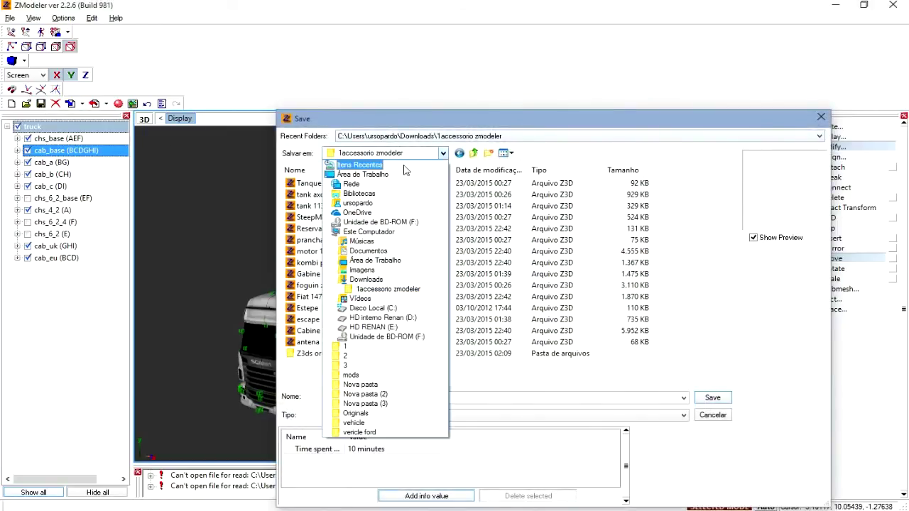
click(399, 174)
click(427, 397)
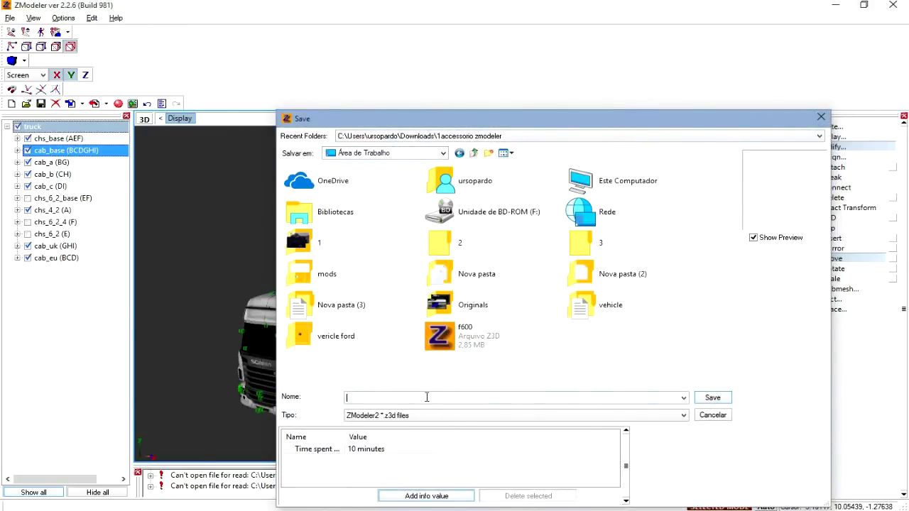
text(scania)
click(712, 398)
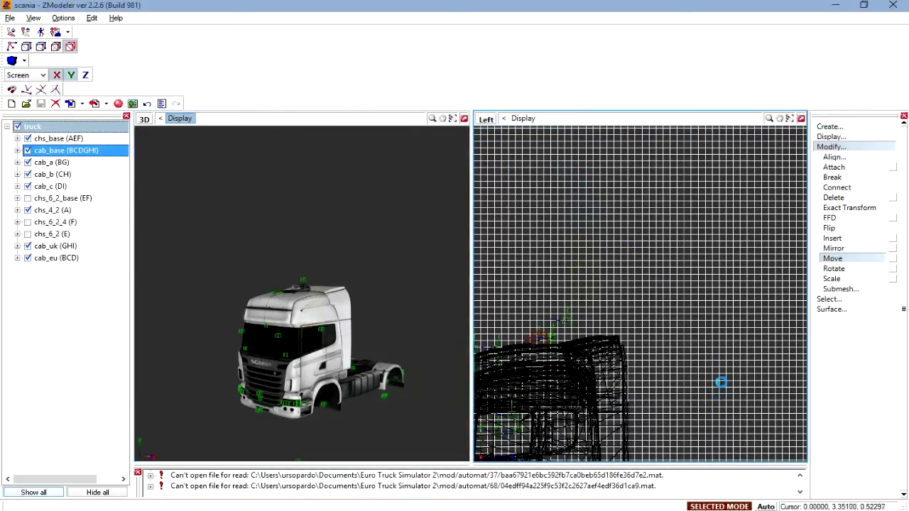
click(893, 5)
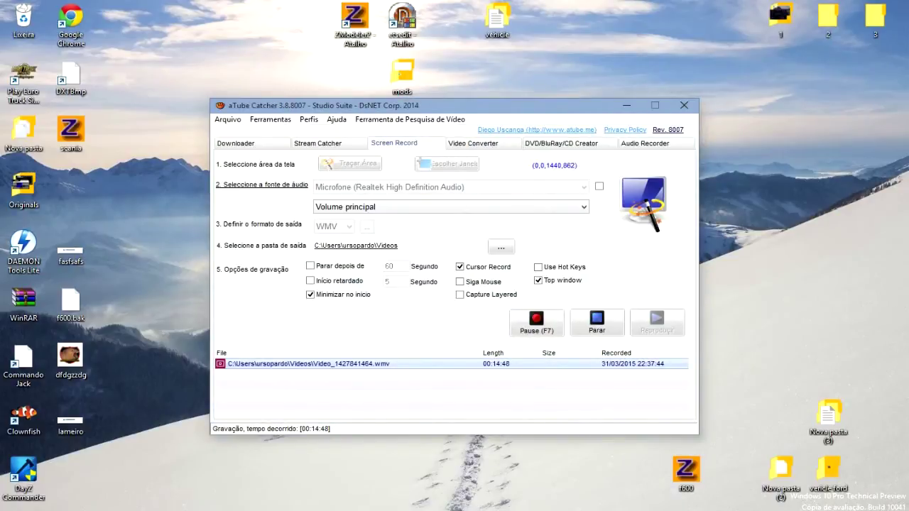
Switch to File Explorer and open the desktop's vehicle/truck/scania_rcab_2009 folder, leaving ETS Editor closed
click(668, 510)
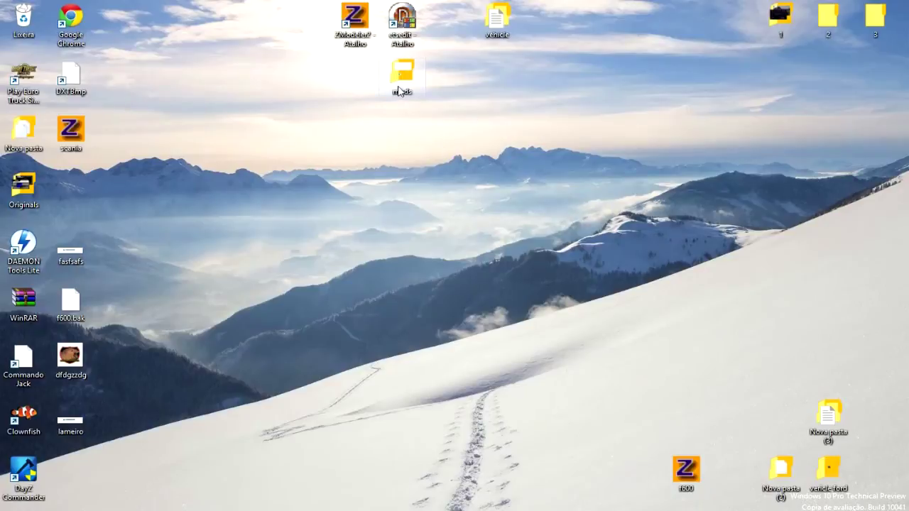
double_click(497, 18)
double_click(274, 207)
double_click(279, 204)
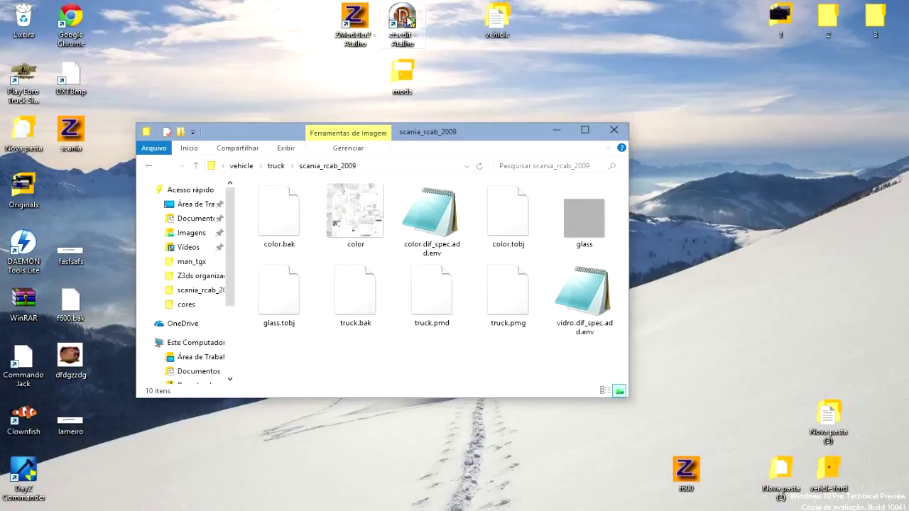
double_click(402, 21)
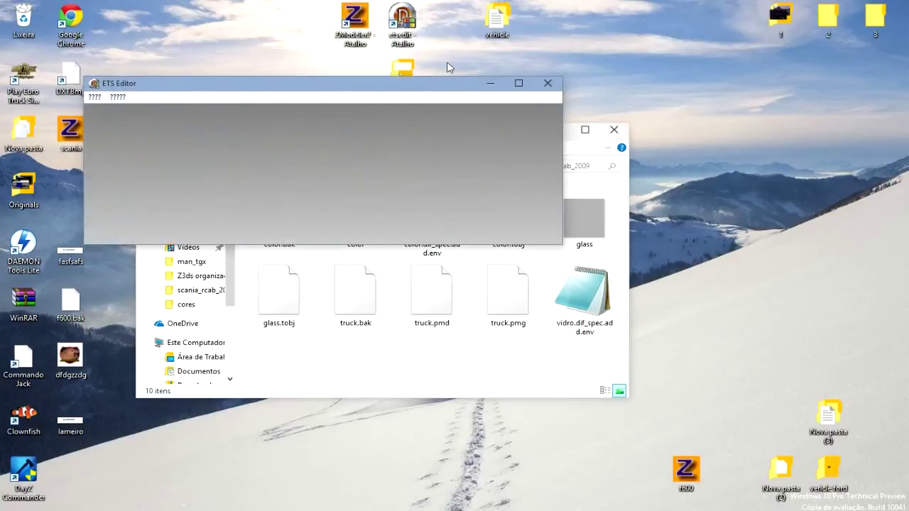
click(544, 83)
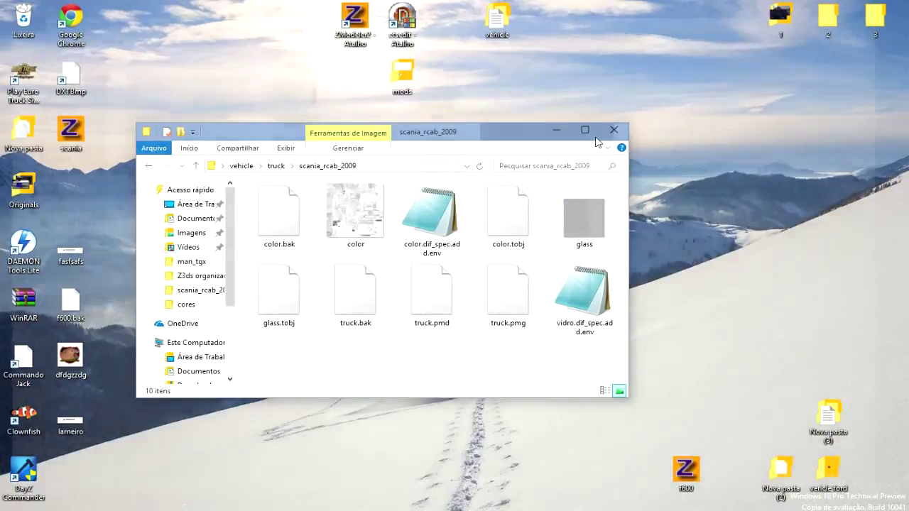
Maximize the scania_rcab_2009 folder window and show its files in the details view
click(584, 129)
right_click(331, 186)
mouse_move(377, 190)
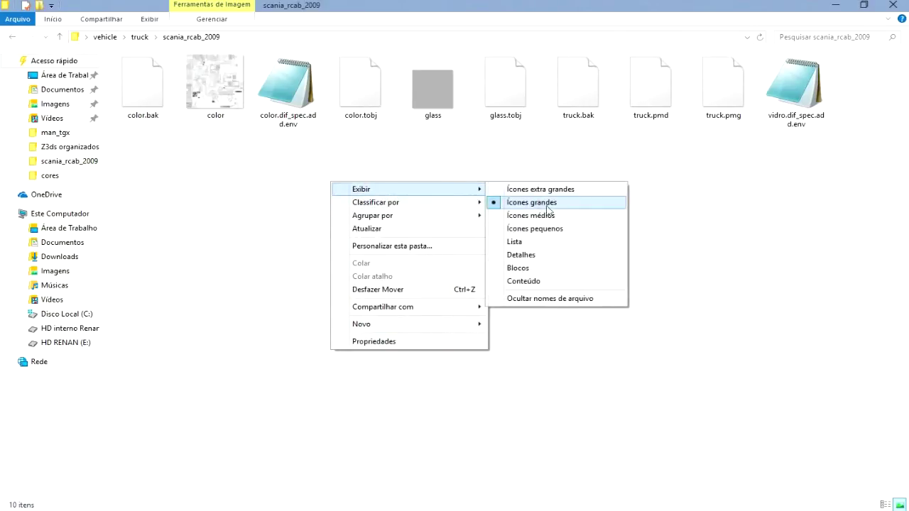
click(549, 211)
right_click(464, 166)
mouse_move(569, 172)
click(669, 241)
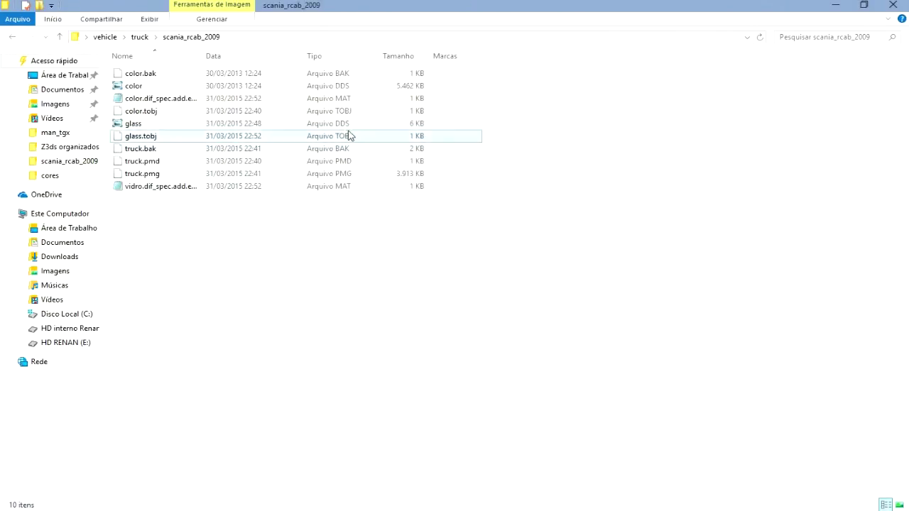
Sort the files by type and delete the two backup files, color.bak and truck.bak
click(313, 57)
drag(462, 91, 373, 78)
key(Delete)
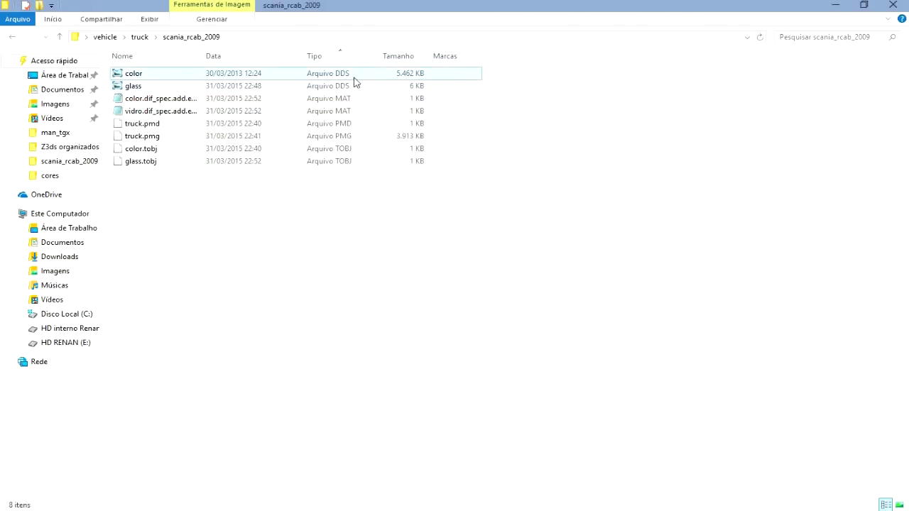
Open the color.dif_spec.add.env and vidro.dif_spec.add.env MAT files together in Notepad and reposition the window below the file list
click(355, 102)
shift+click(348, 111)
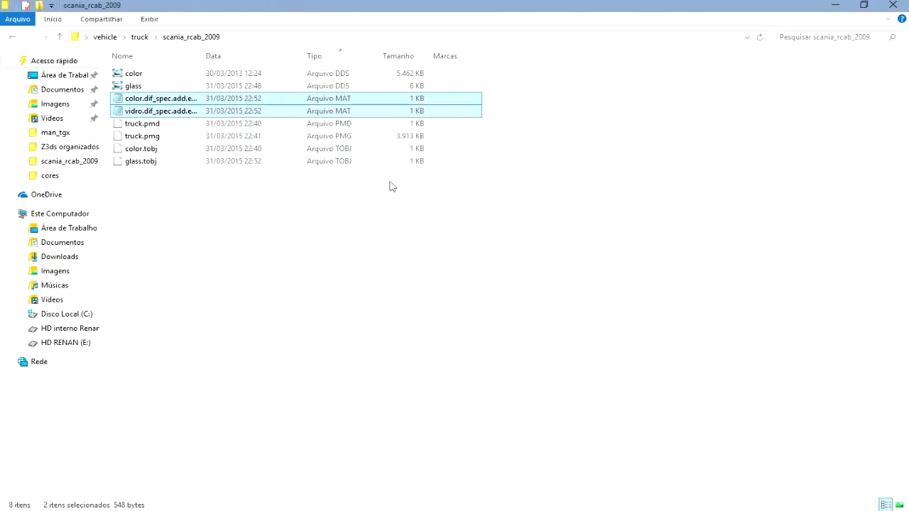
double_click(182, 113)
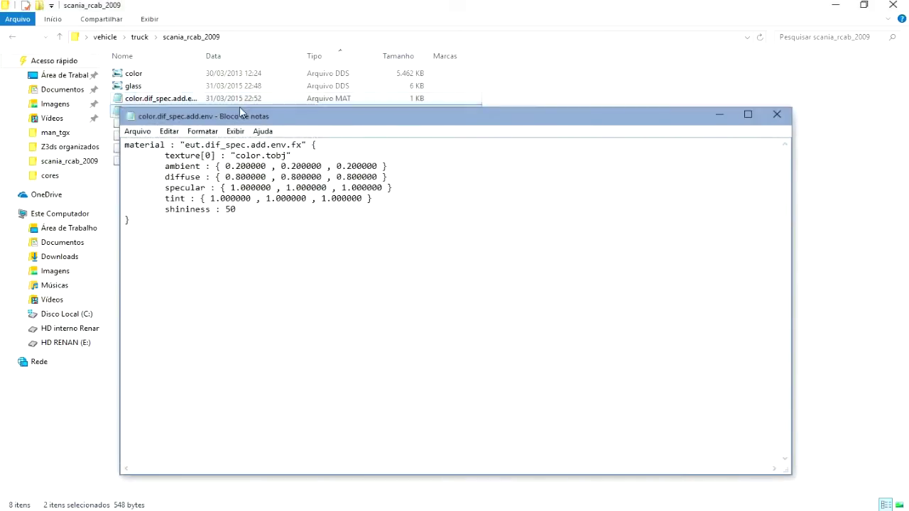
drag(235, 122, 249, 214)
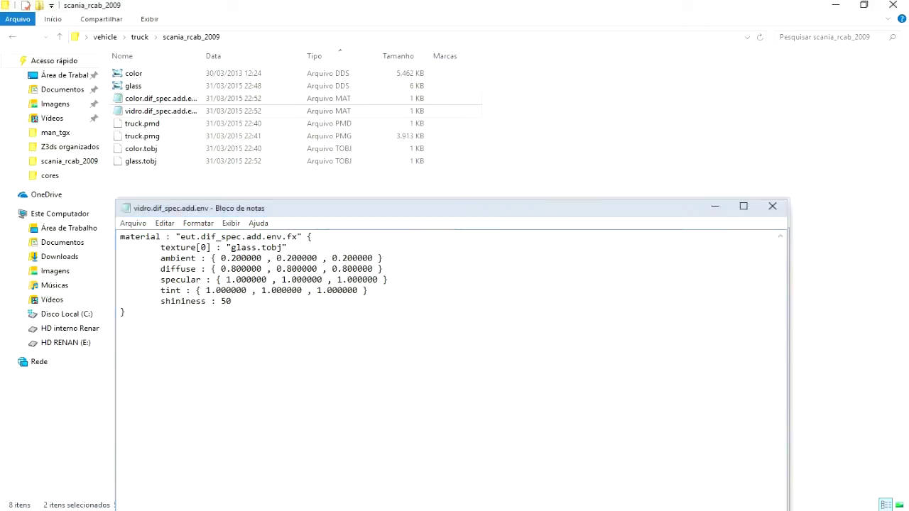
Open the mat glass and mat color template text files from the desktop's mods folder in Notepad
key(super+d)
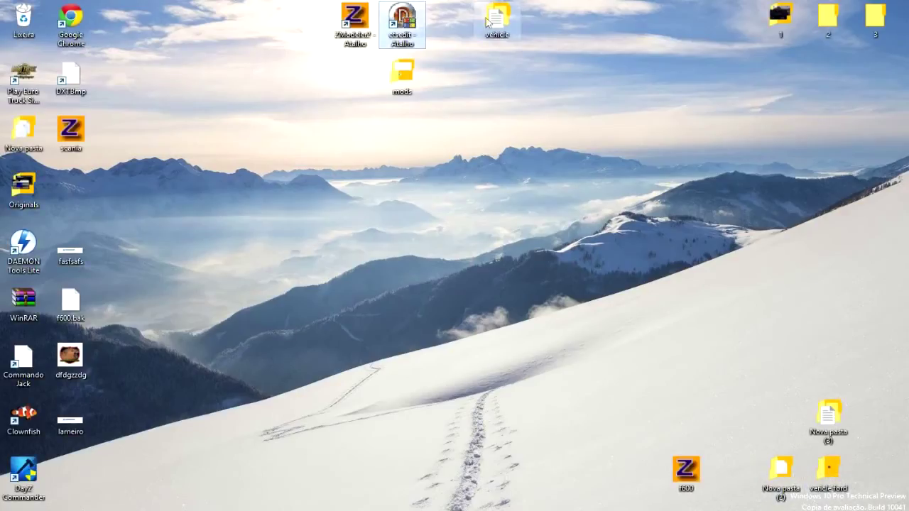
double_click(405, 71)
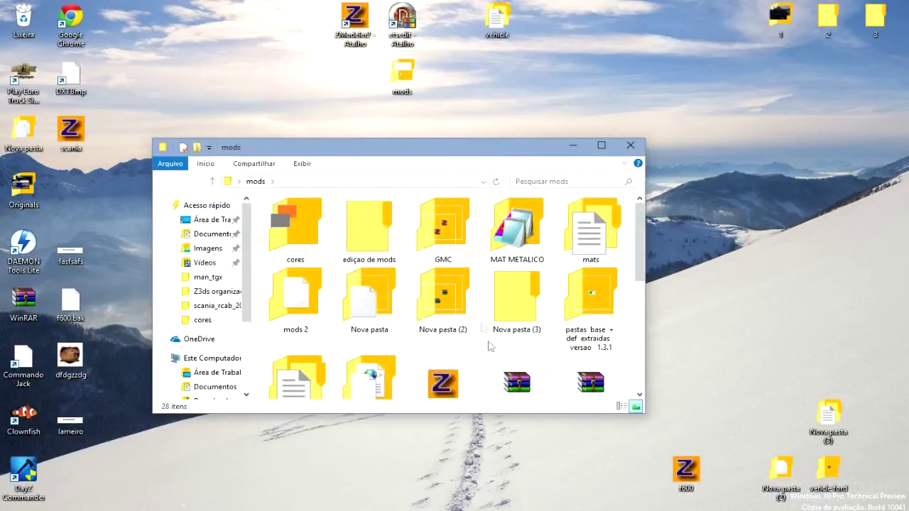
click(602, 145)
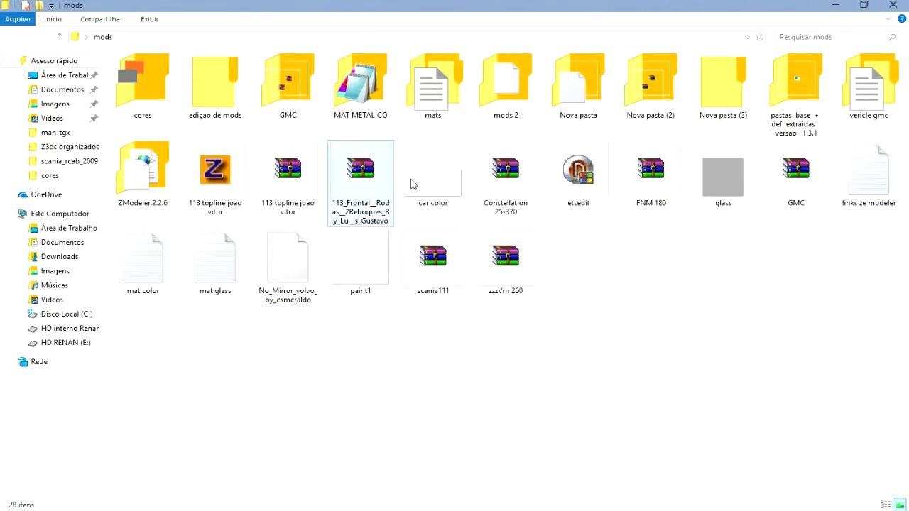
double_click(439, 89)
key(BackSpace)
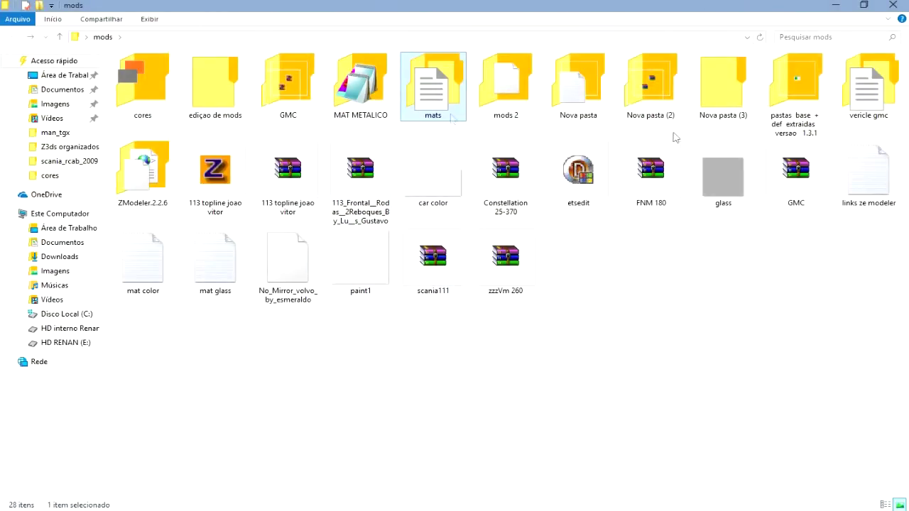
double_click(215, 260)
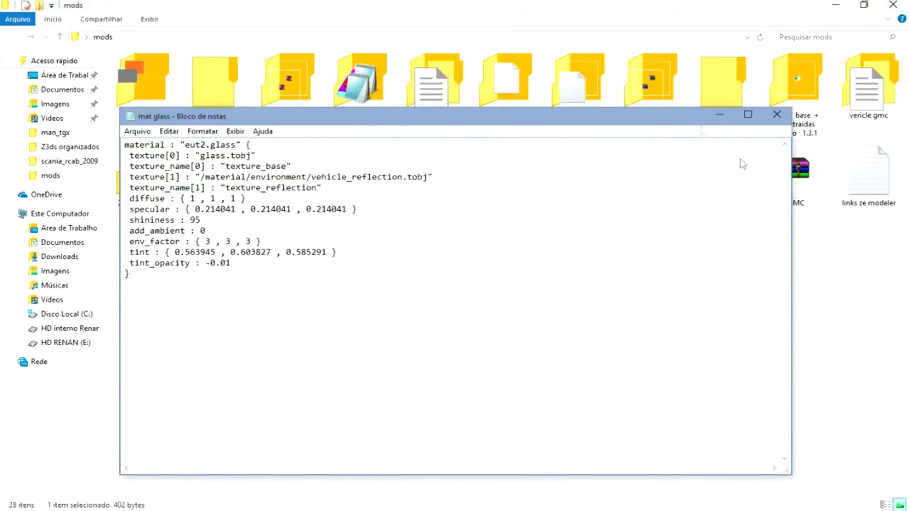
click(777, 114)
double_click(144, 276)
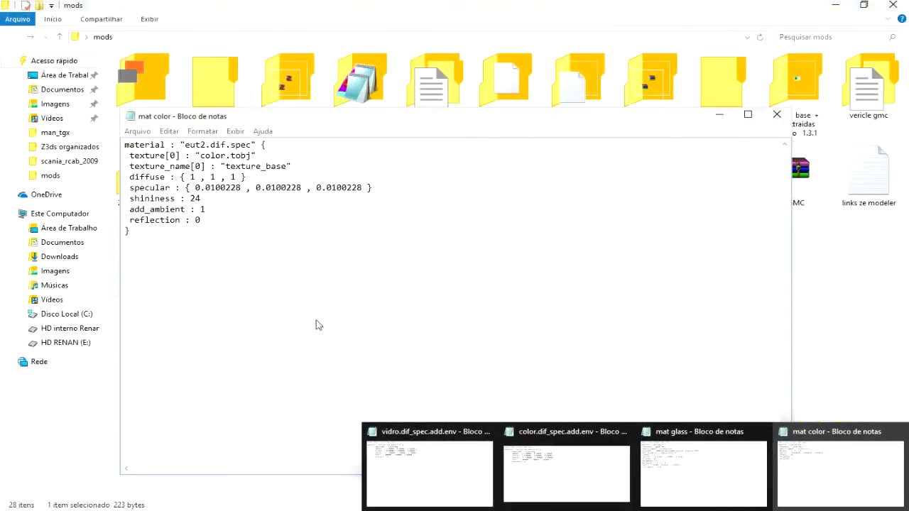
Replace all the text in vidro.dif_spec.add.env.mat with the material definition copied from mat glass
click(432, 464)
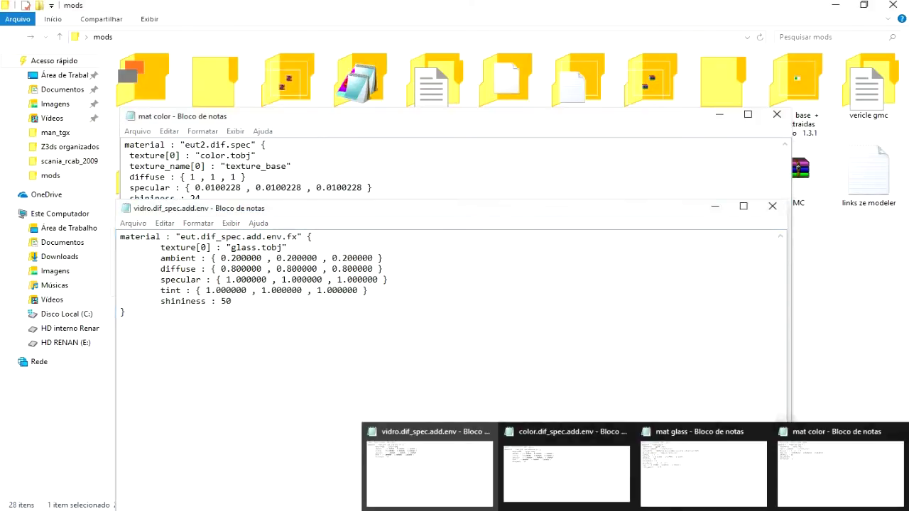
click(724, 483)
key(ctrl+a)
key(ctrl+c)
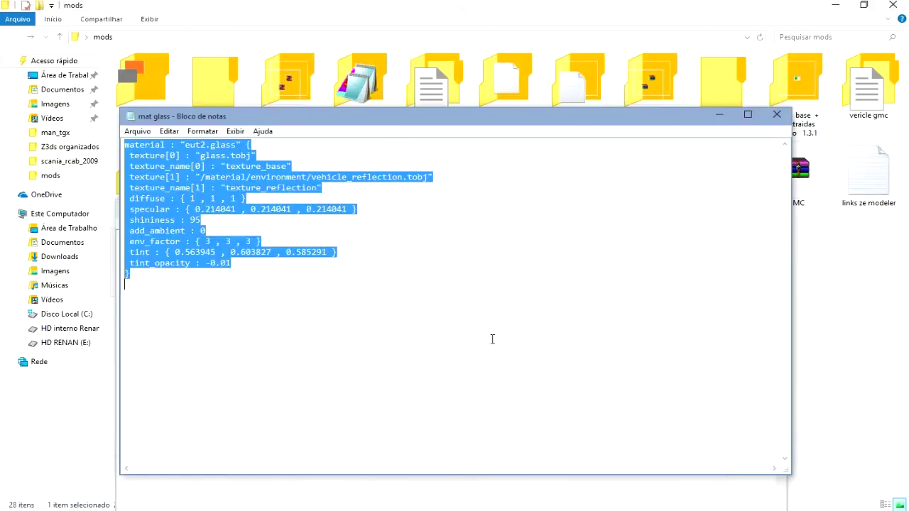
click(448, 455)
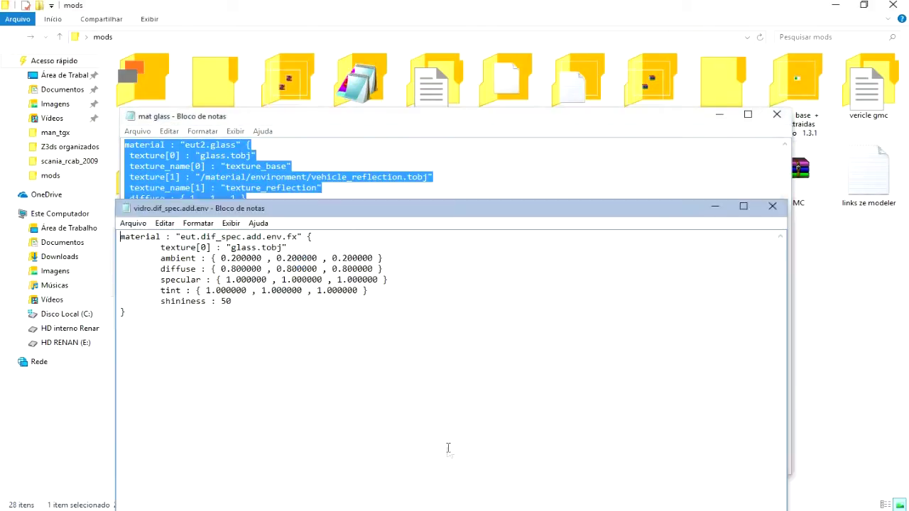
key(ctrl+a)
key(ctrl+v)
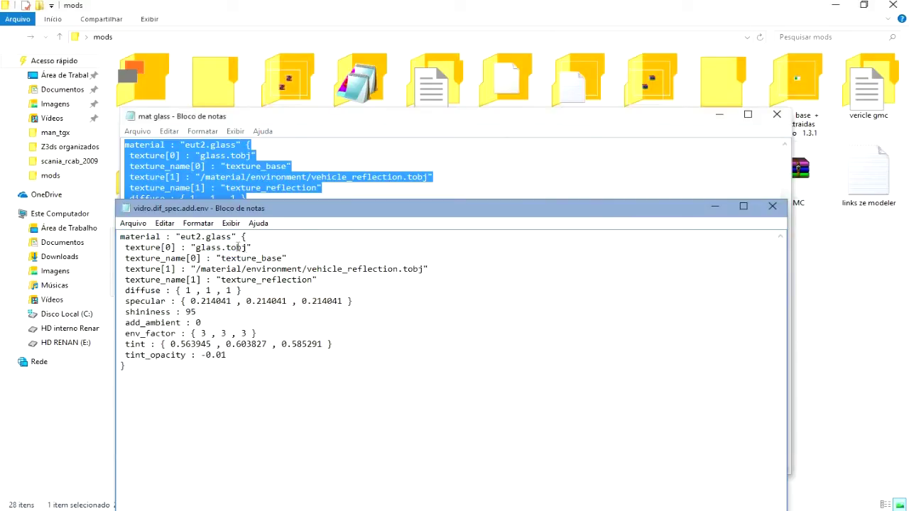
Change texture[0] to "vidro.tobj" in vidro.dif_spec.add.env.mat, save it, and close both it and mat glass
text(v)
click(772, 206)
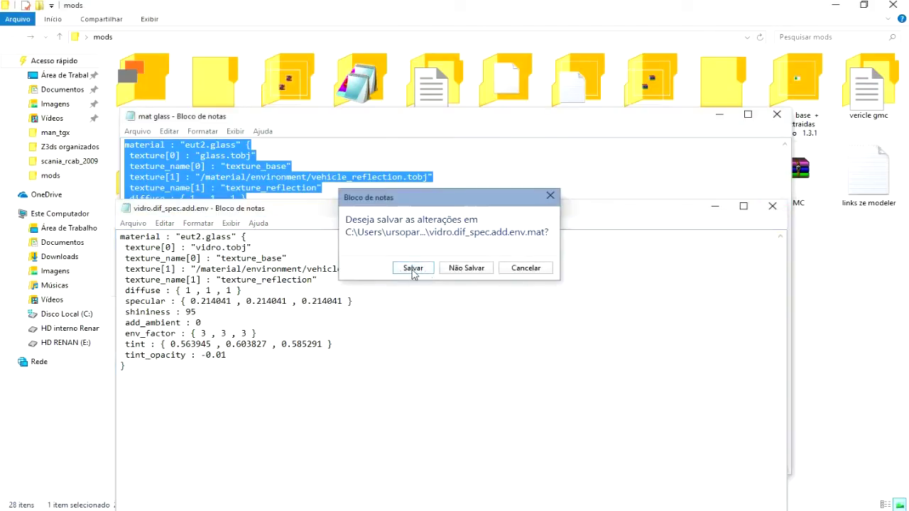
click(414, 268)
click(777, 115)
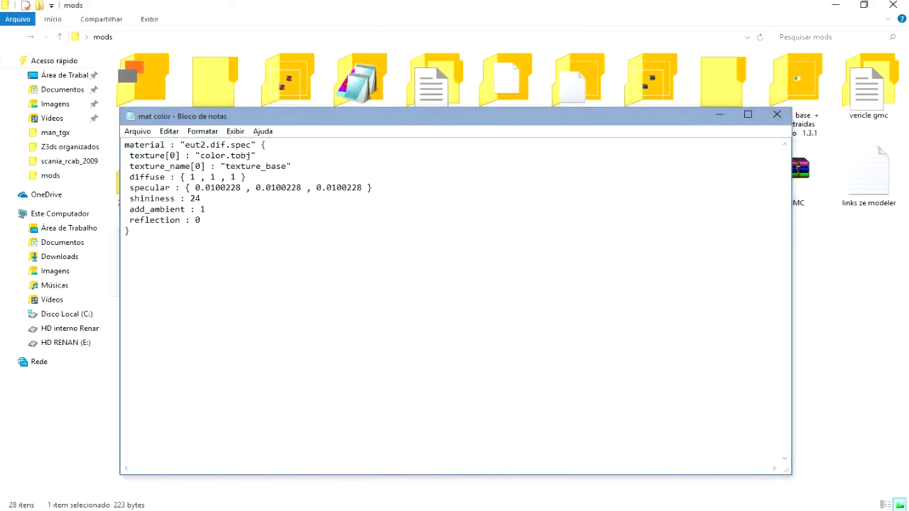
Replace all the text in color.dif_spec.add.env.mat with the material definition copied from mat color, closing the mat color template
mouse_move(622, 508)
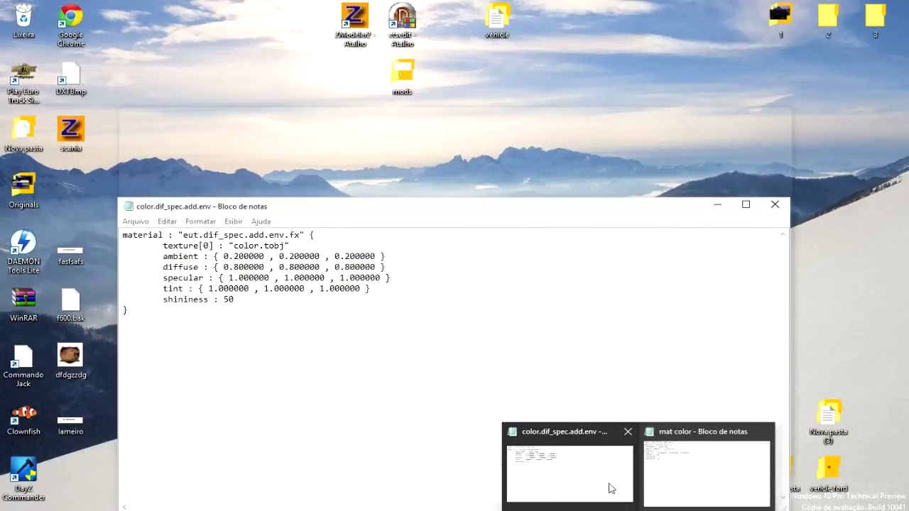
click(652, 483)
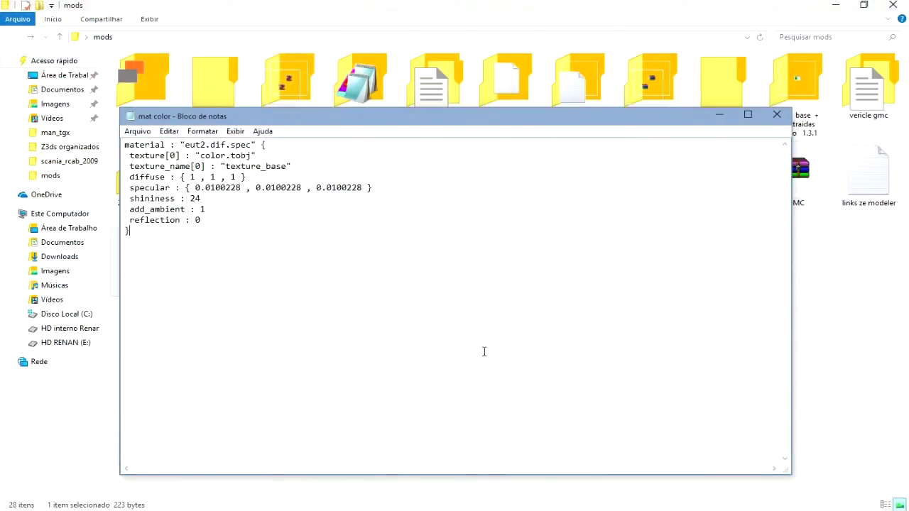
key(ctrl+a)
key(ctrl+c)
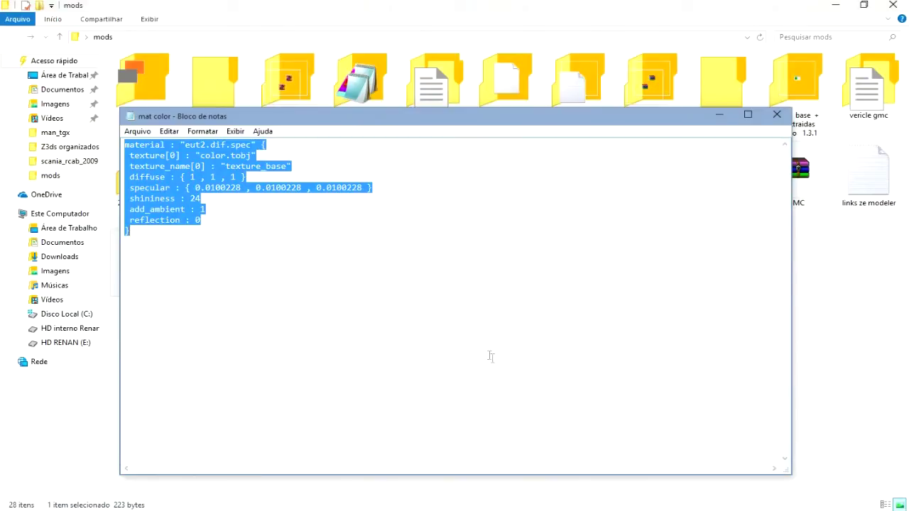
click(776, 115)
key(ctrl+a)
key(ctrl+v)
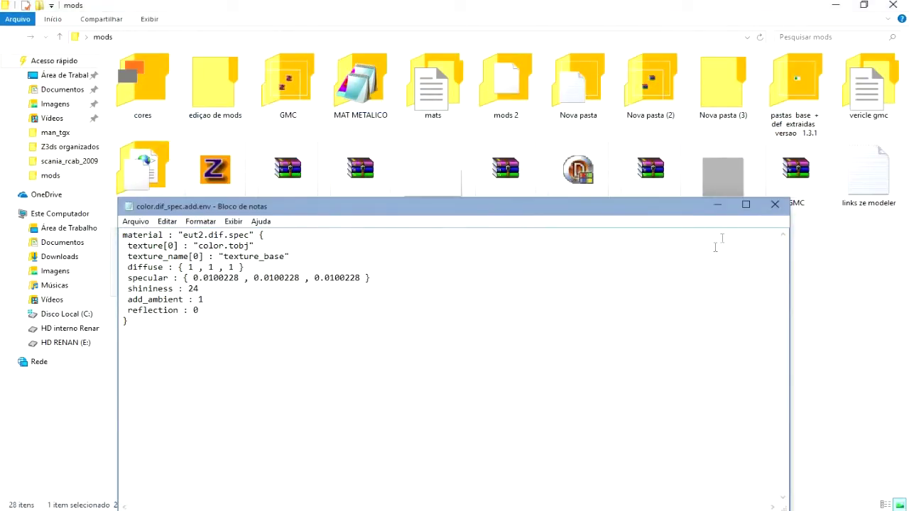
Save and close color.dif_spec.add.env.mat, and close the mods folder window
click(775, 204)
click(406, 273)
click(599, 380)
click(893, 5)
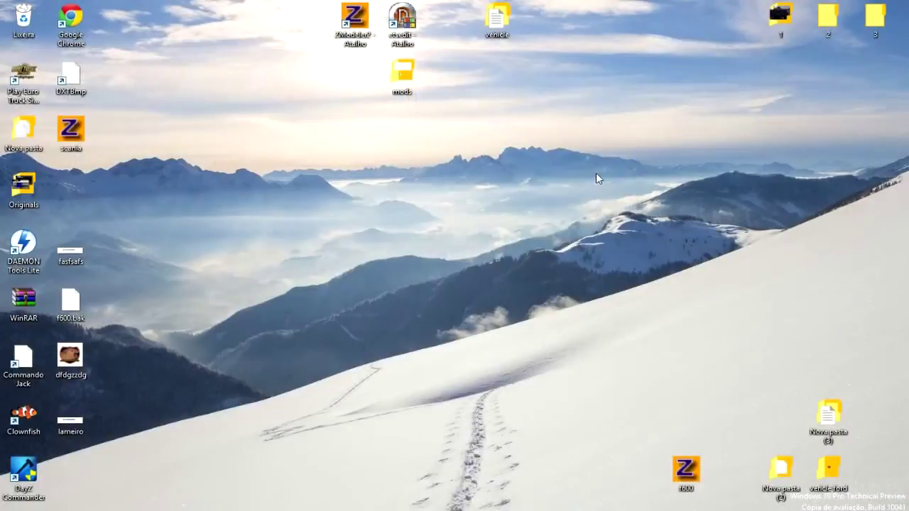
Switch to ETS Editor and convert scania_rcab_2009's truck.pmg from GTS to TT, saving it as truck.pmg in the parent truck folder
click(617, 510)
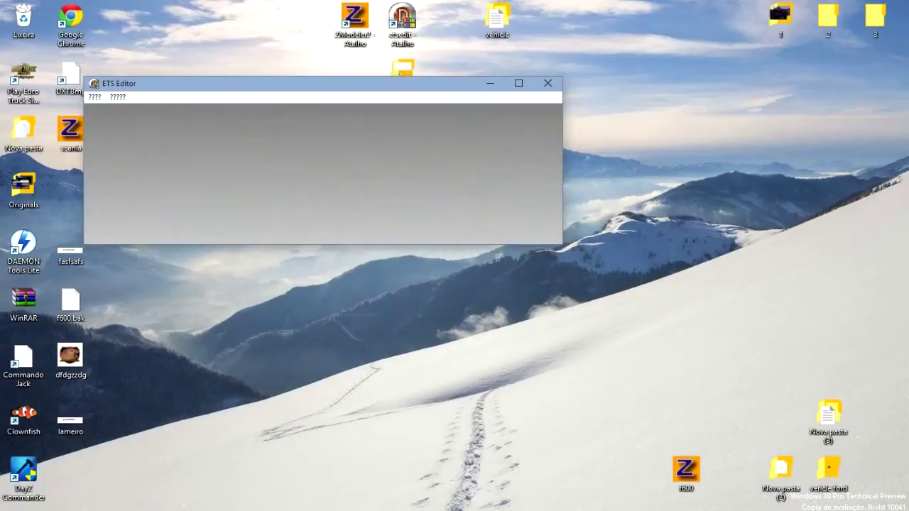
click(103, 96)
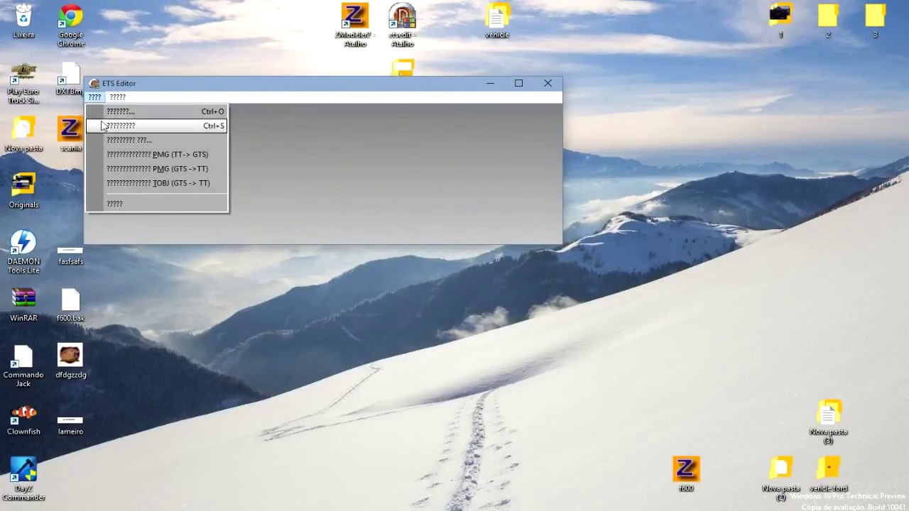
click(142, 169)
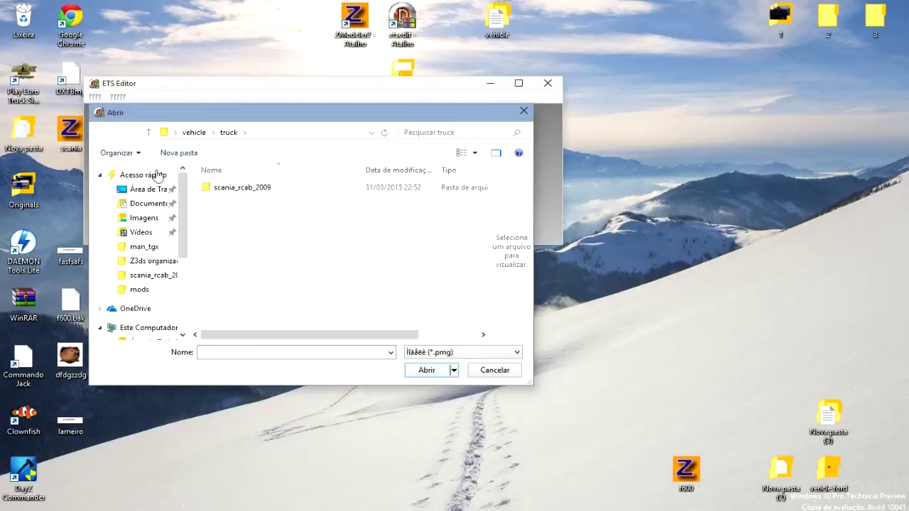
double_click(234, 188)
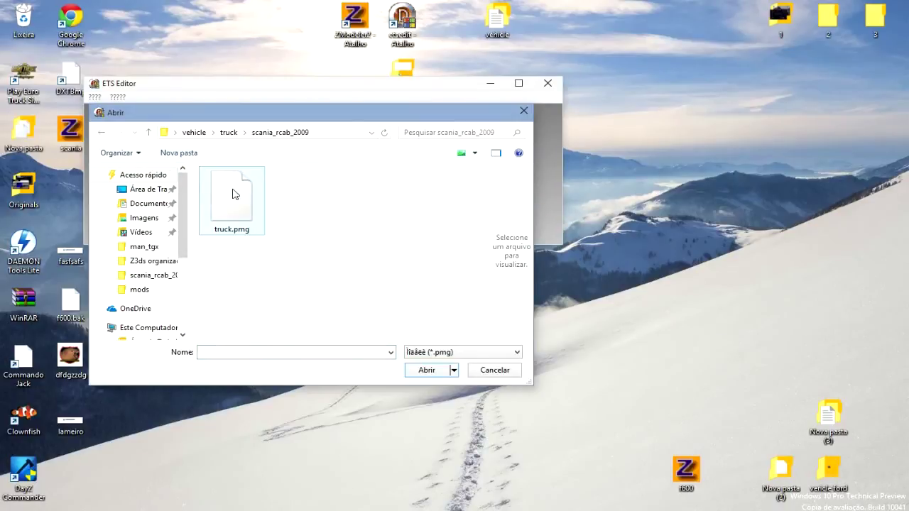
click(247, 352)
key(ctrl+c)
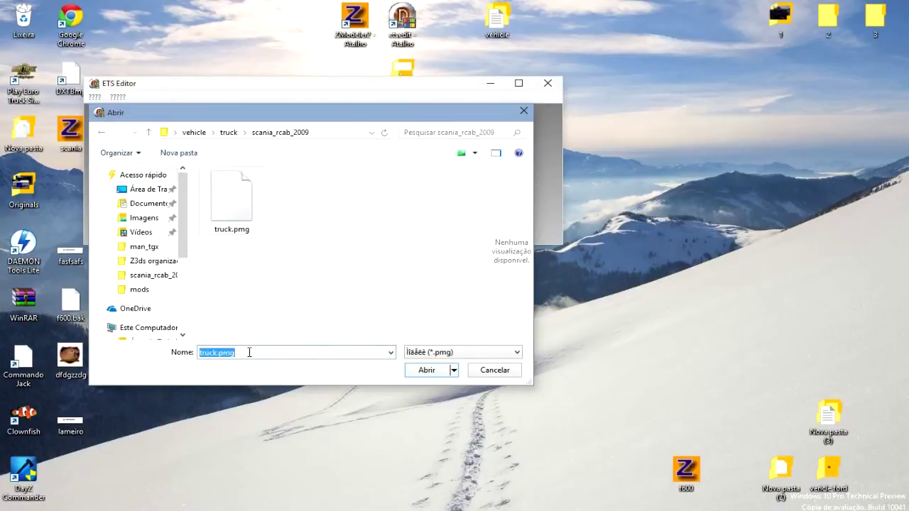
click(428, 370)
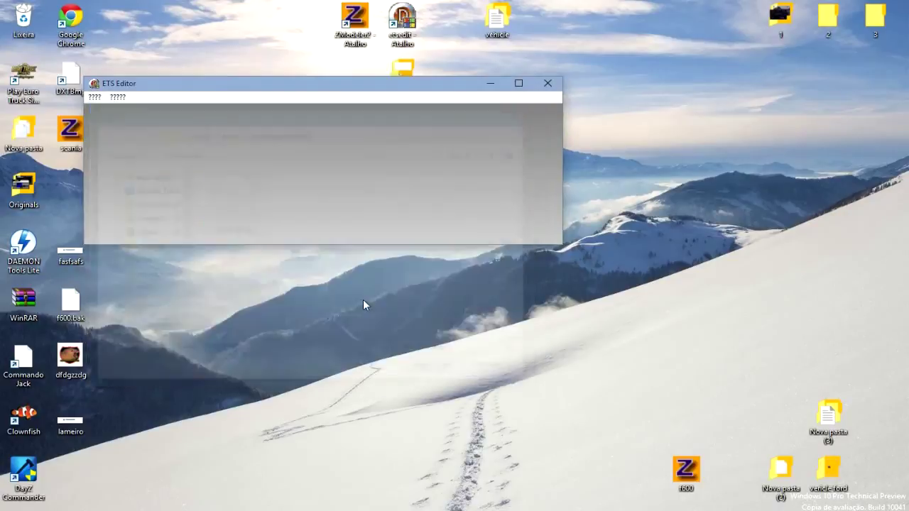
click(229, 132)
key(ctrl+v)
click(425, 371)
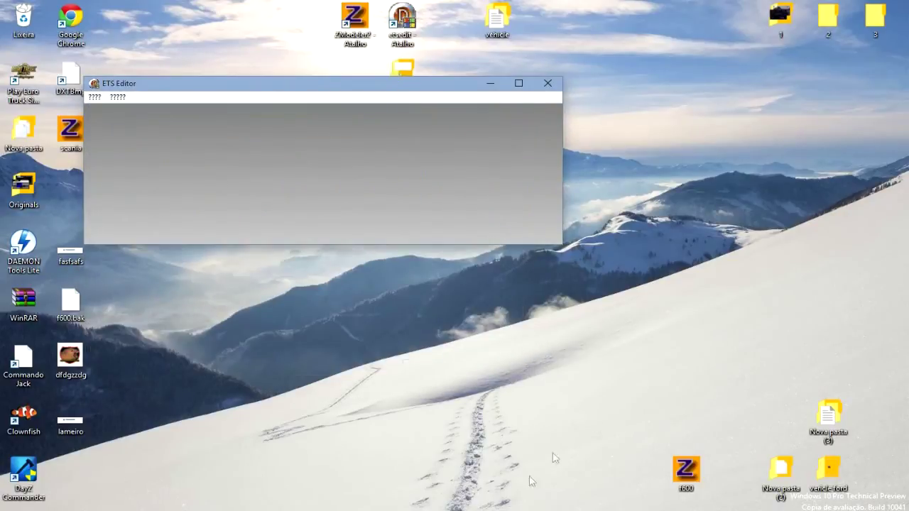
Move the converted truck.pmg from vehicle's truck folder into scania_rcab_2009, replacing the existing file, and close the folder window
click(512, 21)
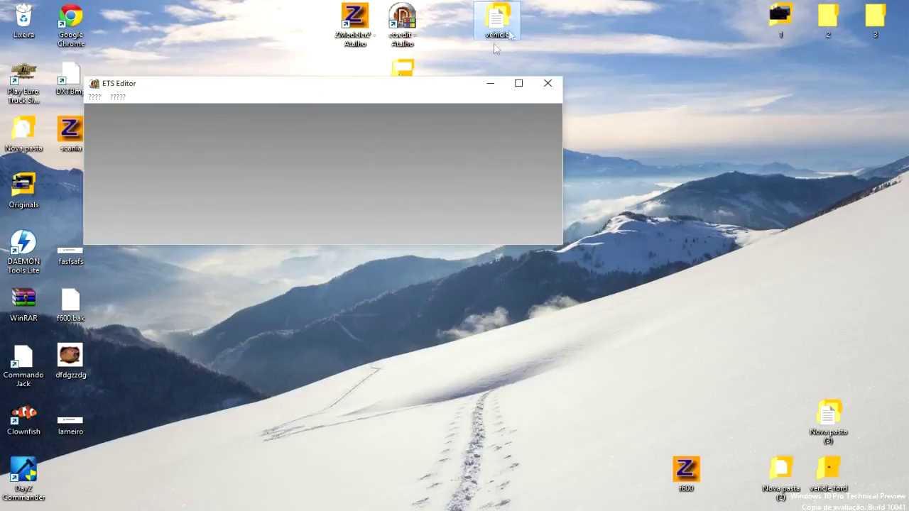
double_click(490, 28)
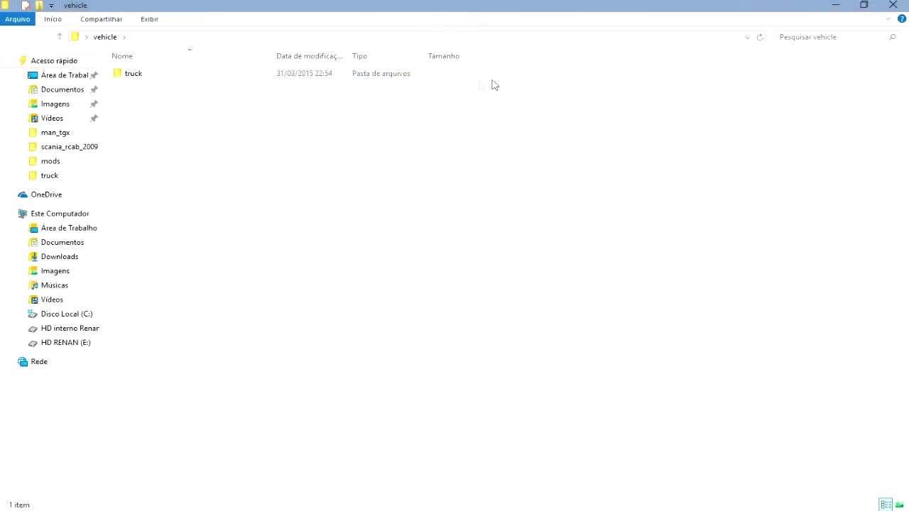
double_click(157, 73)
click(152, 86)
drag(152, 86, 152, 73)
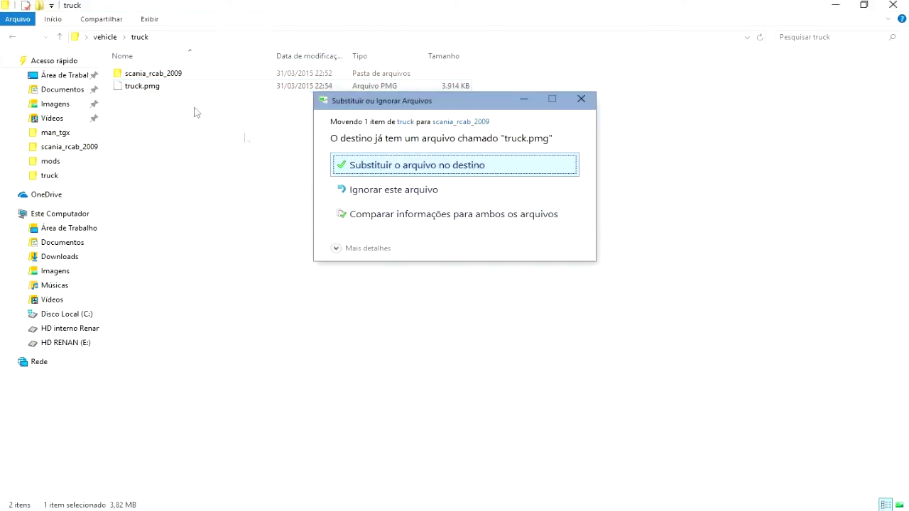
click(409, 170)
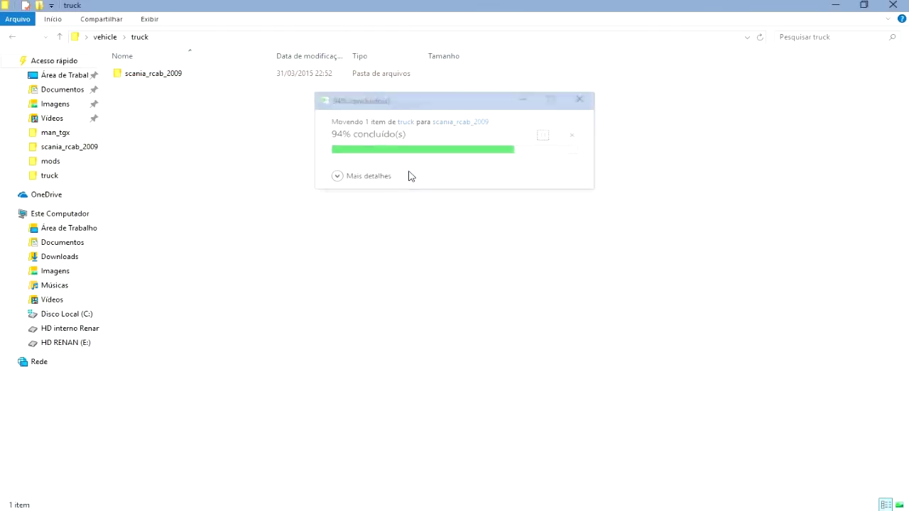
click(894, 5)
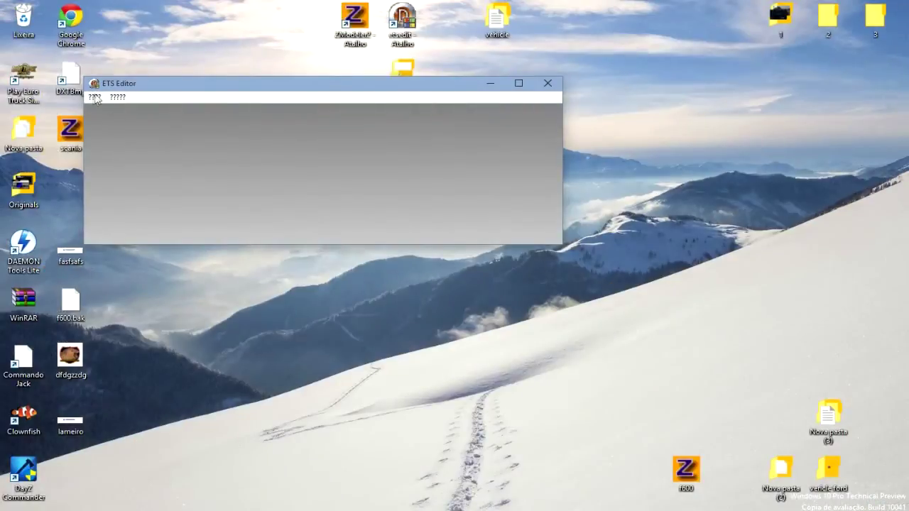
Convert color.tobj and glass.tobj in scania_rcab_2009 from GTS to TT, and close ETS Editor
click(95, 97)
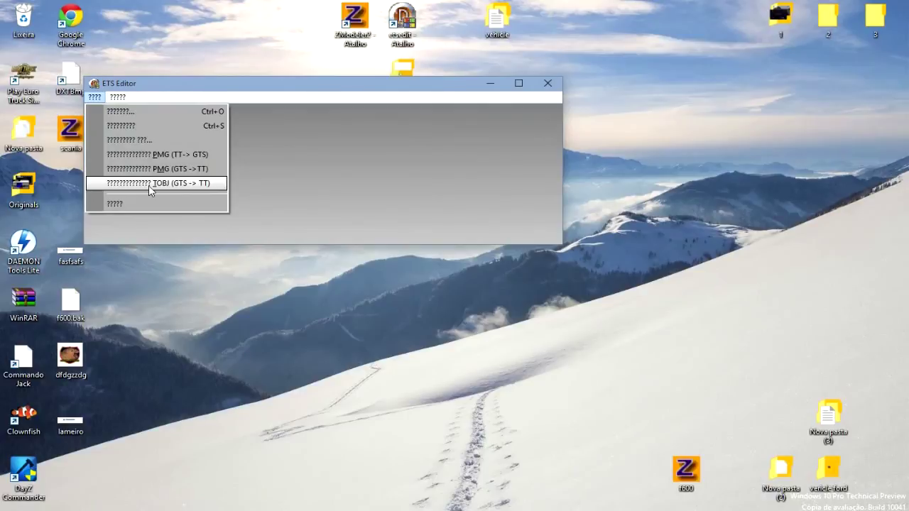
click(149, 183)
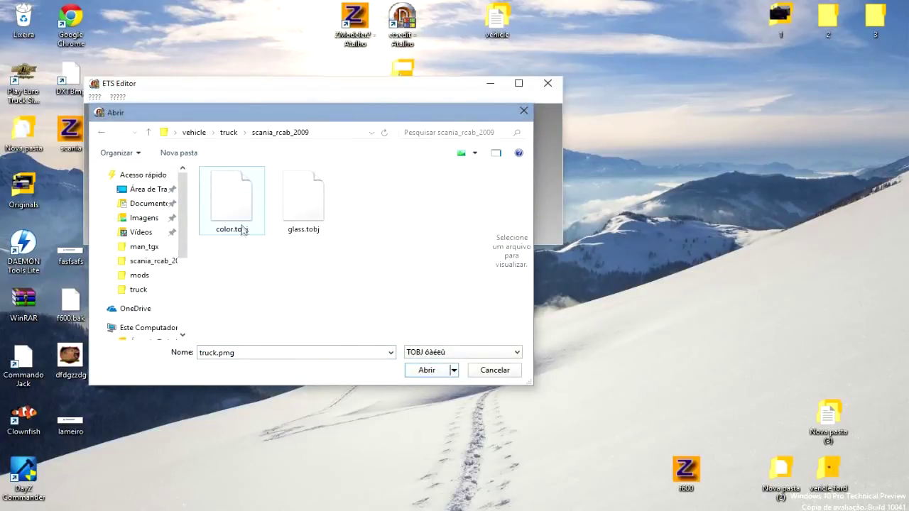
click(235, 216)
click(440, 369)
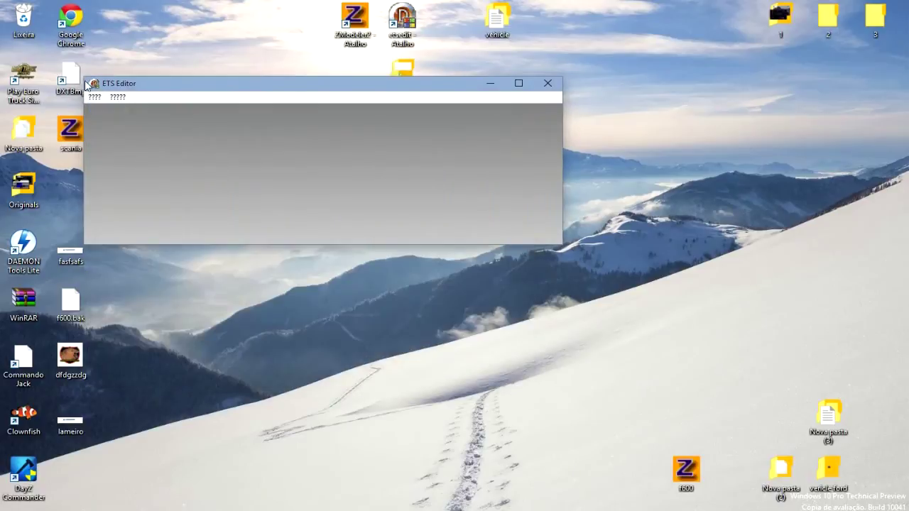
click(94, 97)
click(154, 186)
click(291, 182)
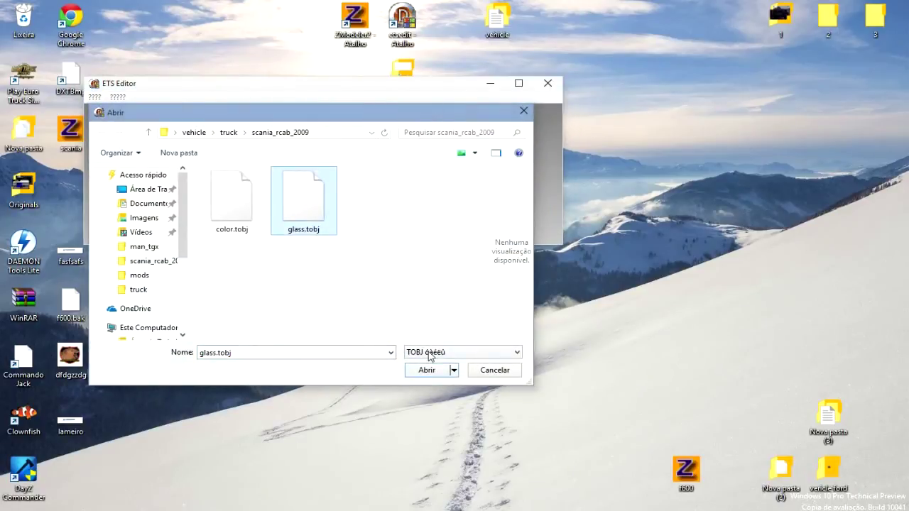
click(430, 369)
click(546, 83)
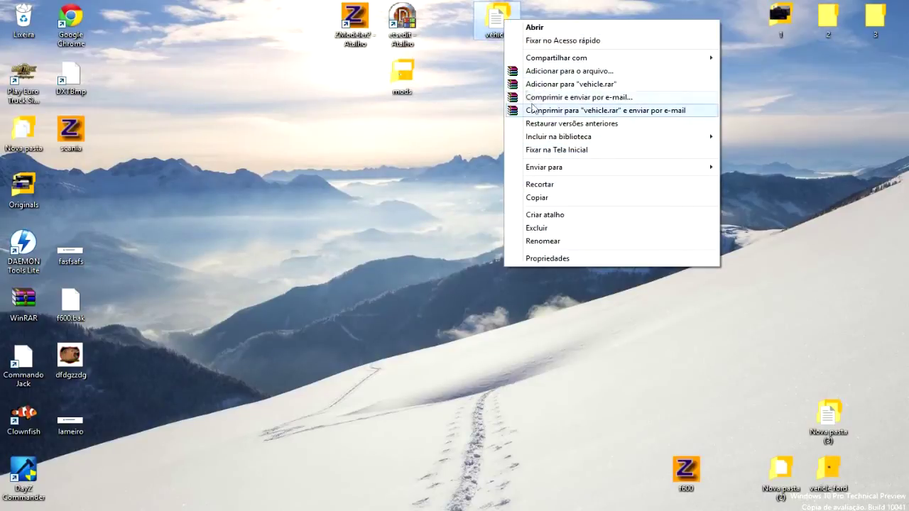
Open the archive settings for the desktop's vehicle folder and place the WinRAR shortcut beside that folder
click(534, 72)
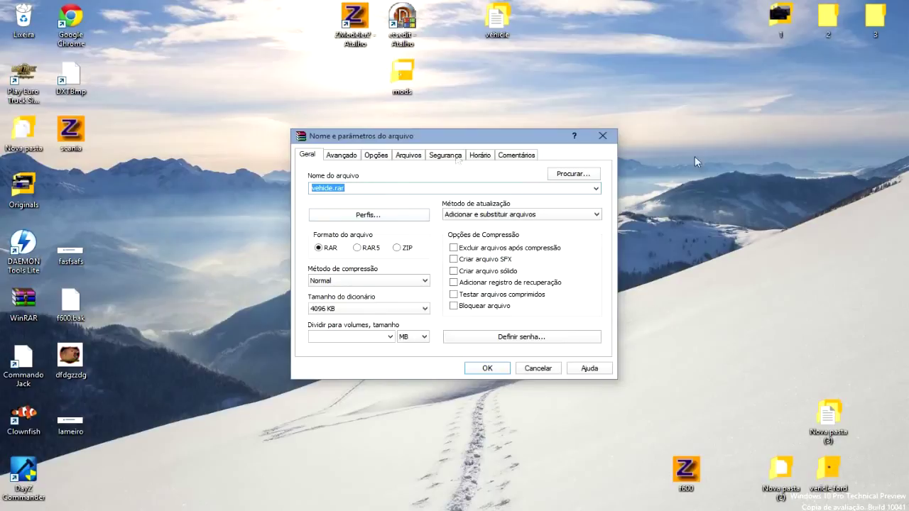
drag(19, 310, 418, 93)
drag(427, 27, 431, 28)
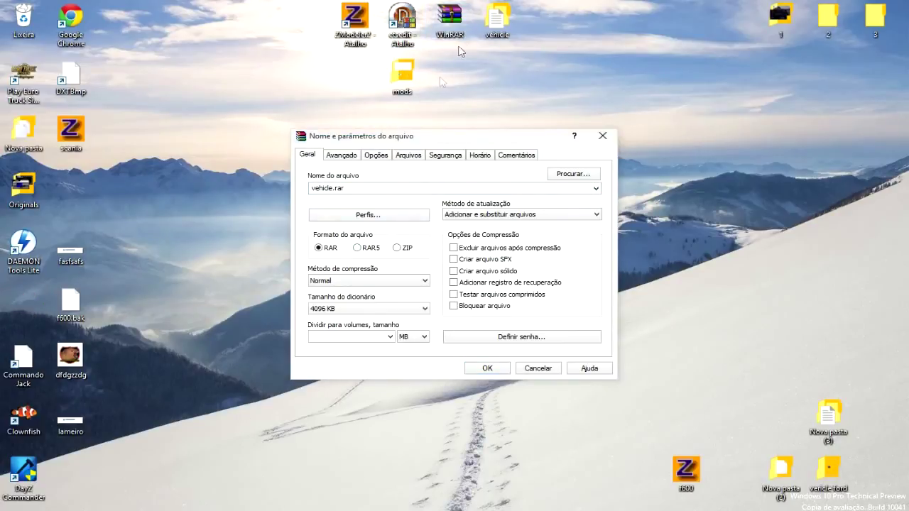
Archive the vehicle folder in ZIP format as teste_scania_urso.scs with the Armazenar compression method
click(397, 248)
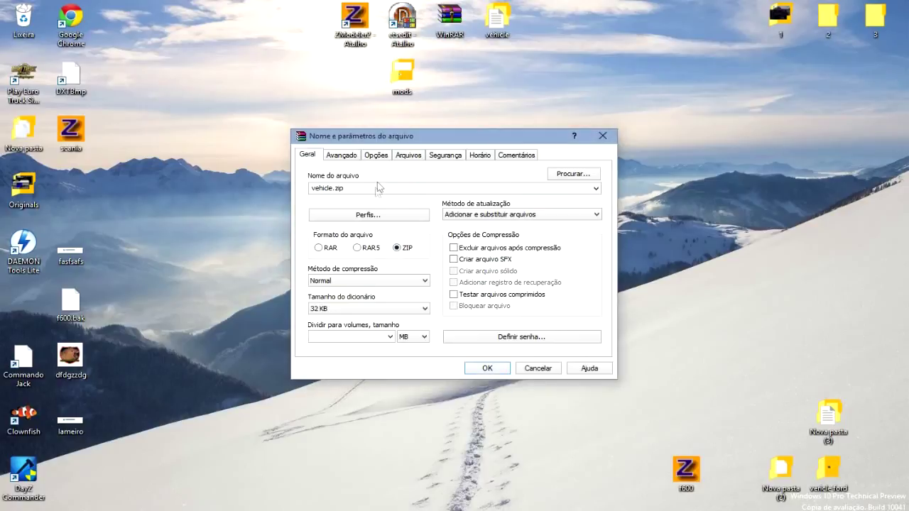
key(BackSpace)
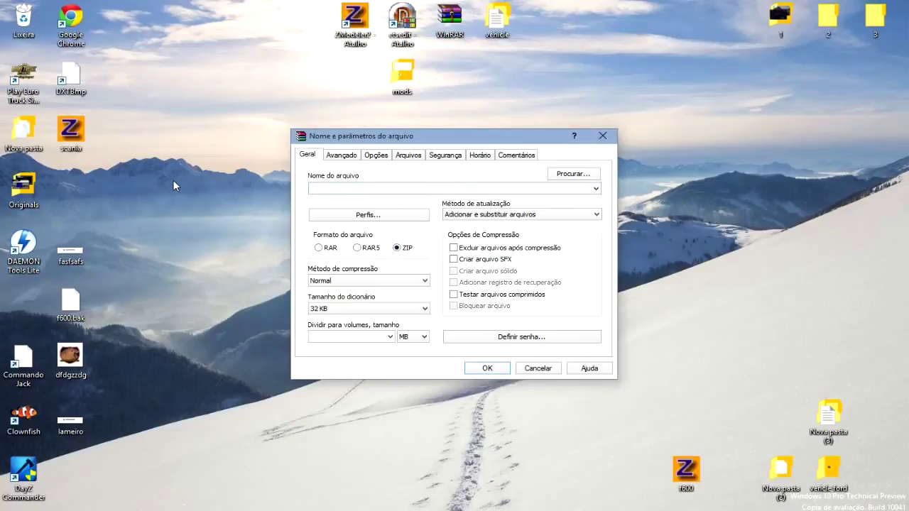
text(teste_scania_urso.scs)
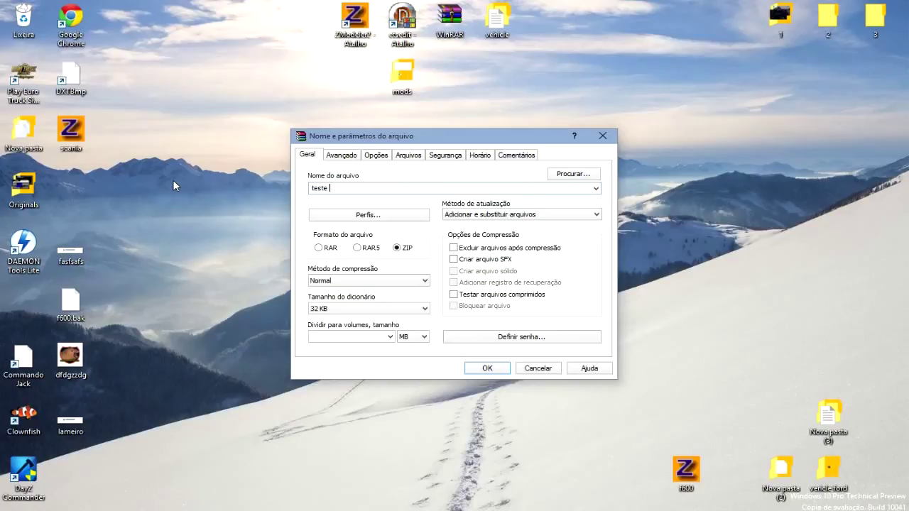
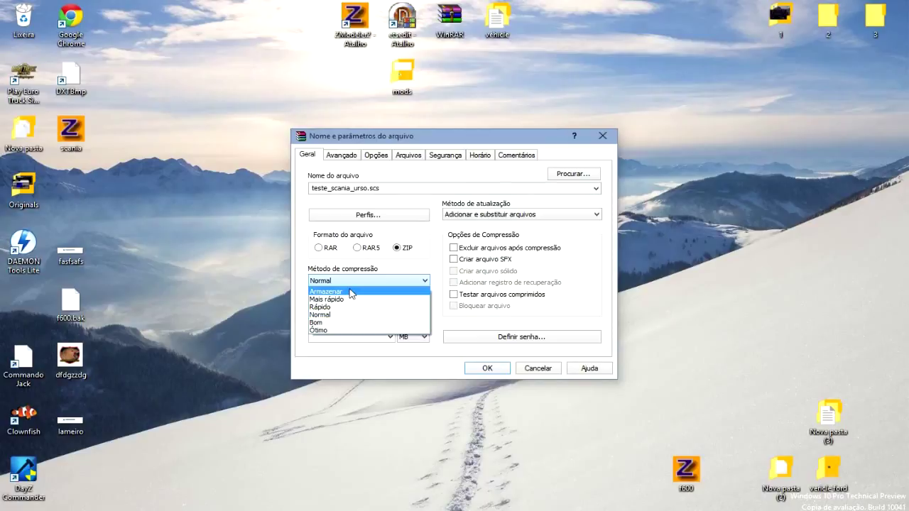
click(497, 369)
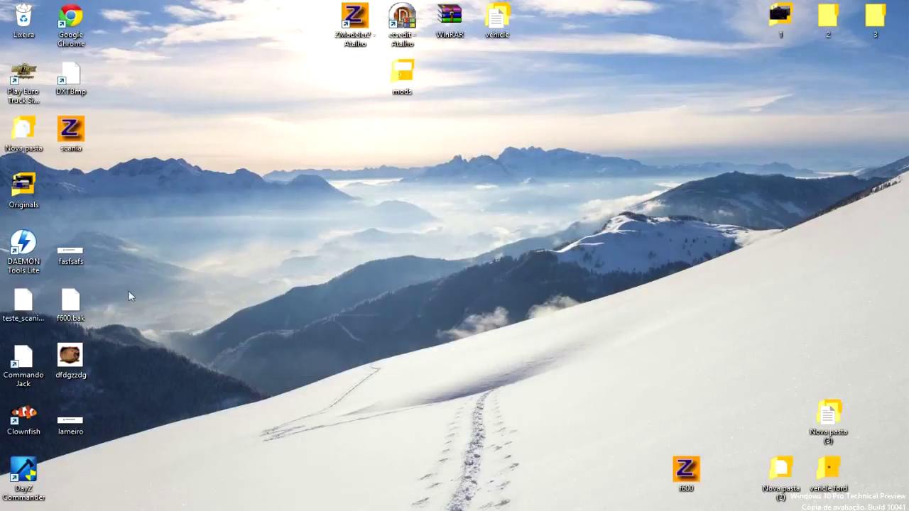
Set WinRAR archiver as the app that always opens .scs files, using the teste_scania_urso file on the desktop
right_click(37, 309)
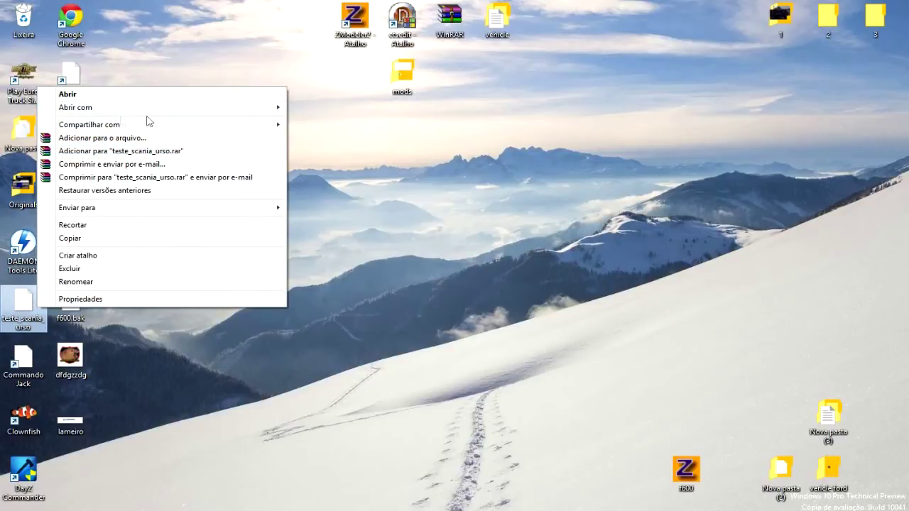
mouse_move(116, 115)
click(398, 125)
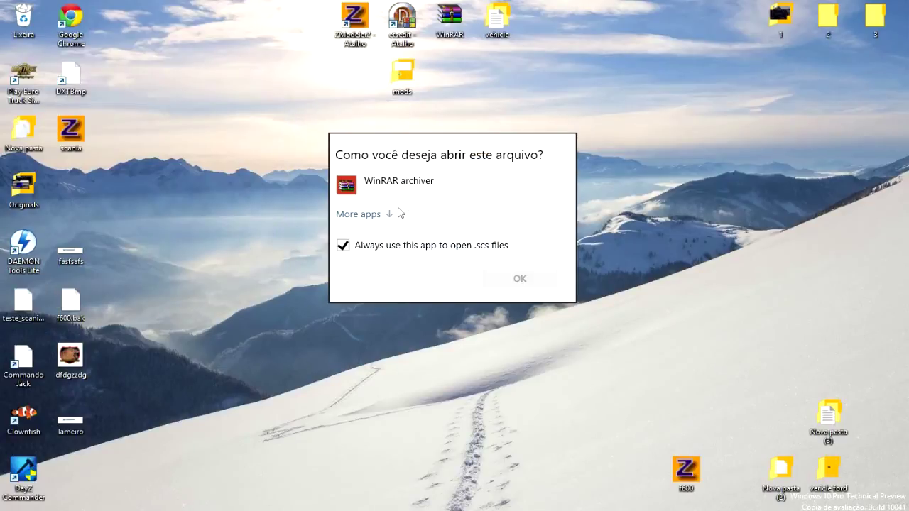
click(426, 183)
click(522, 278)
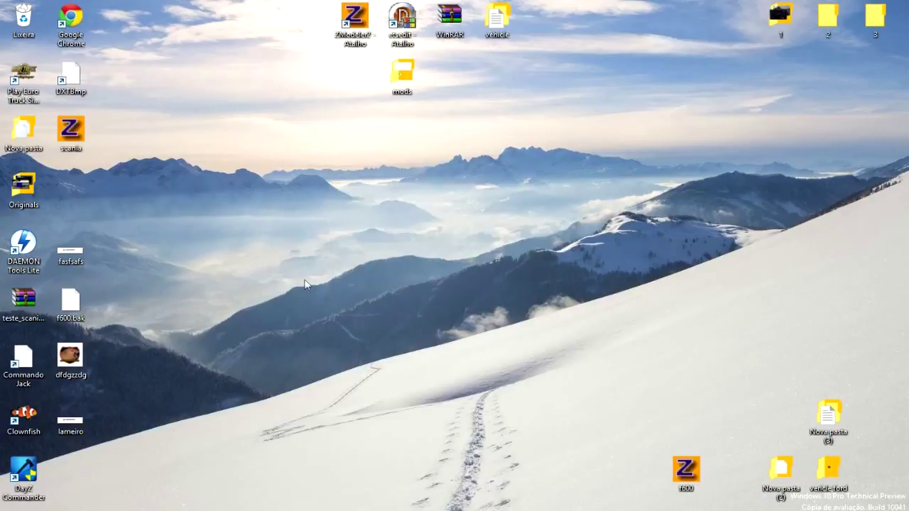
click(798, 142)
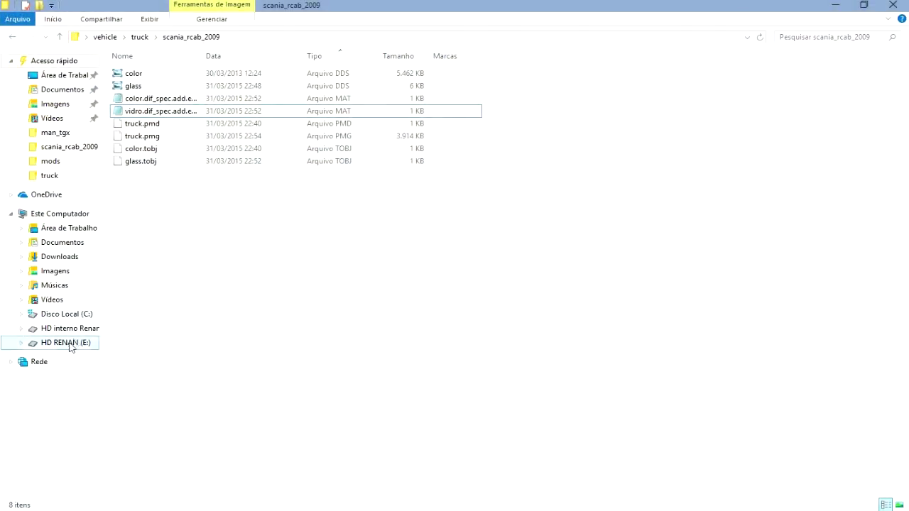
Place the teste_scania_urso archive in the mod folder of Euro truck simulator 2 under Documents
click(75, 343)
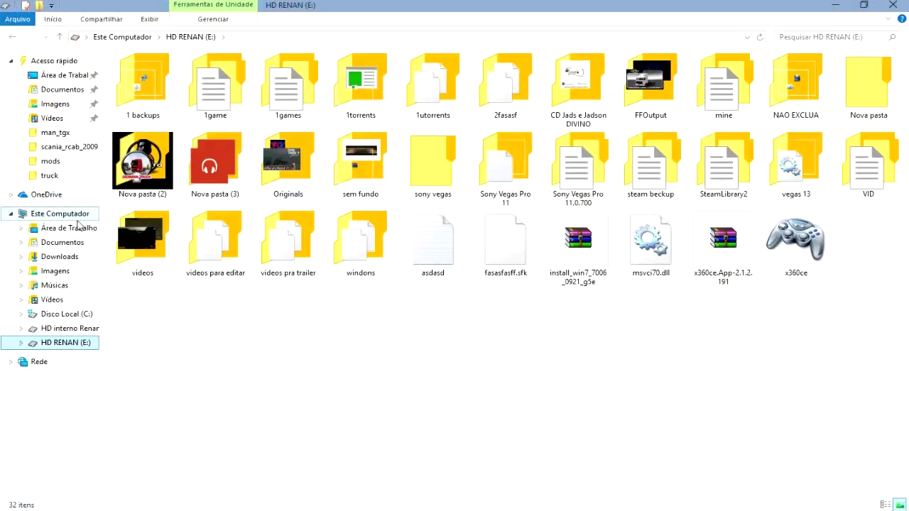
click(74, 243)
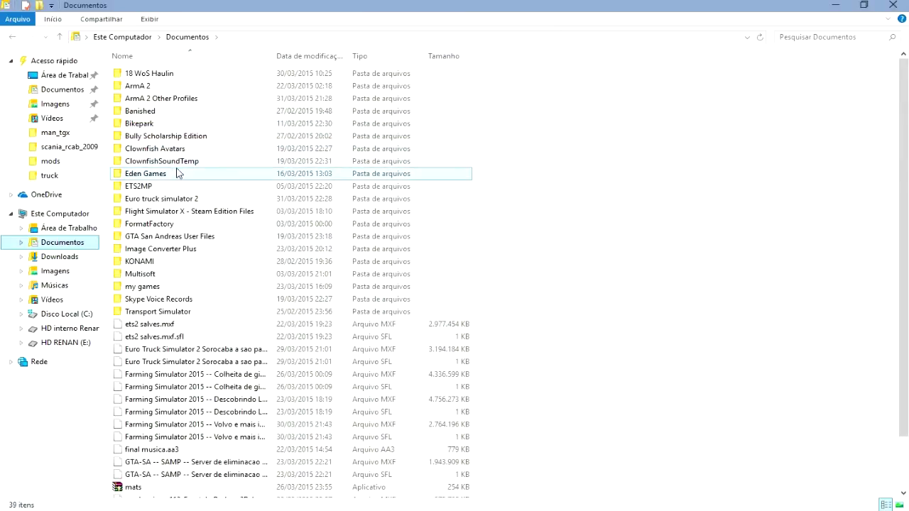
double_click(183, 200)
double_click(163, 93)
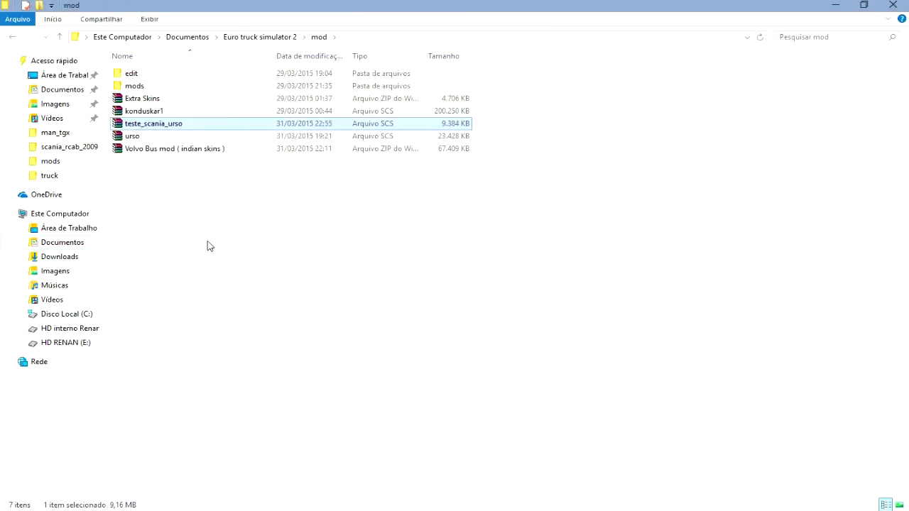
Move Extra Skins, konduskar1, urso and Volvo Bus mod into a new subfolder of the mod folder, and close the file window
drag(166, 181, 138, 103)
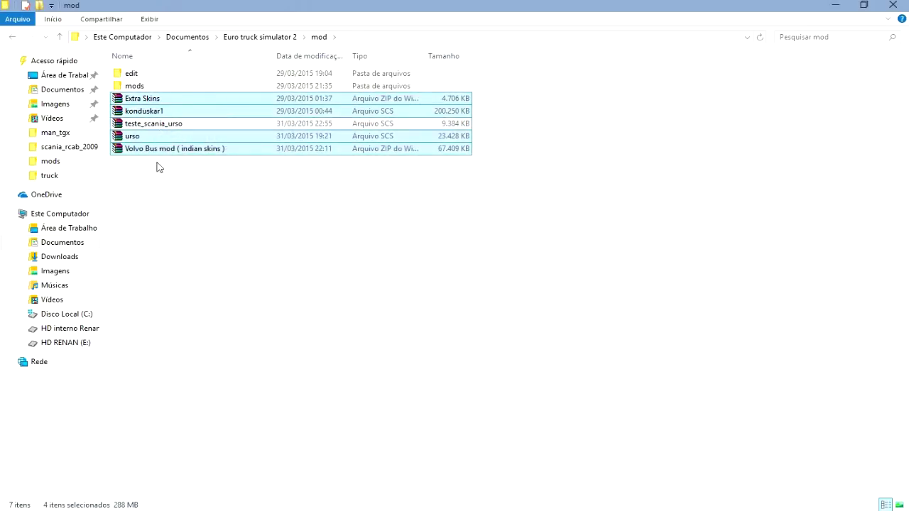
drag(151, 145, 169, 188)
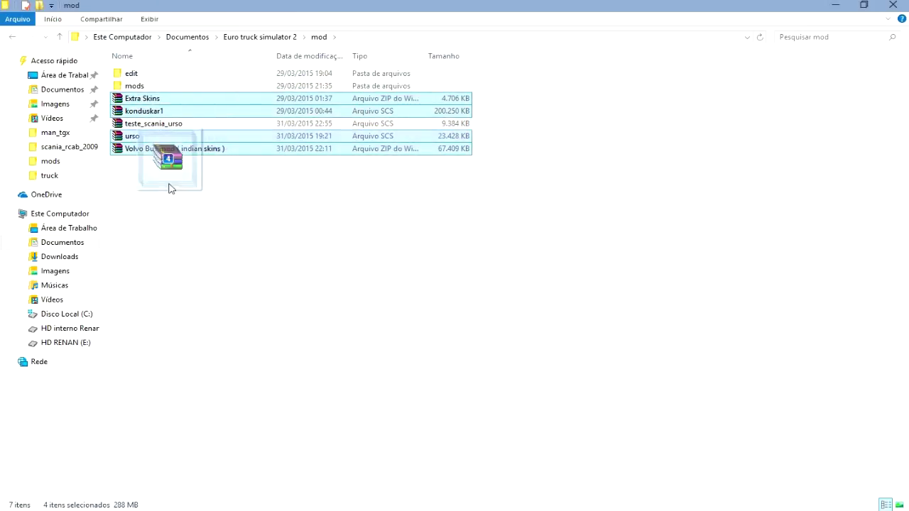
click(41, 6)
click(182, 200)
drag(163, 178, 151, 98)
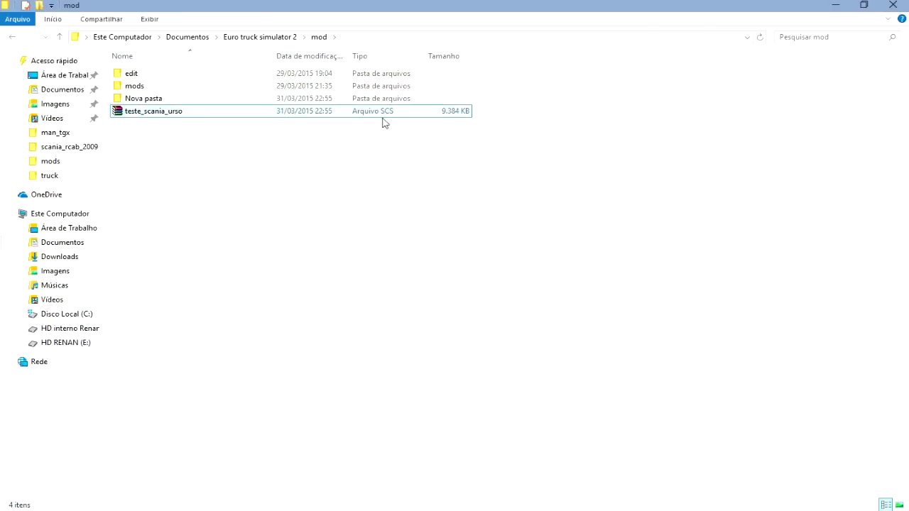
click(905, 6)
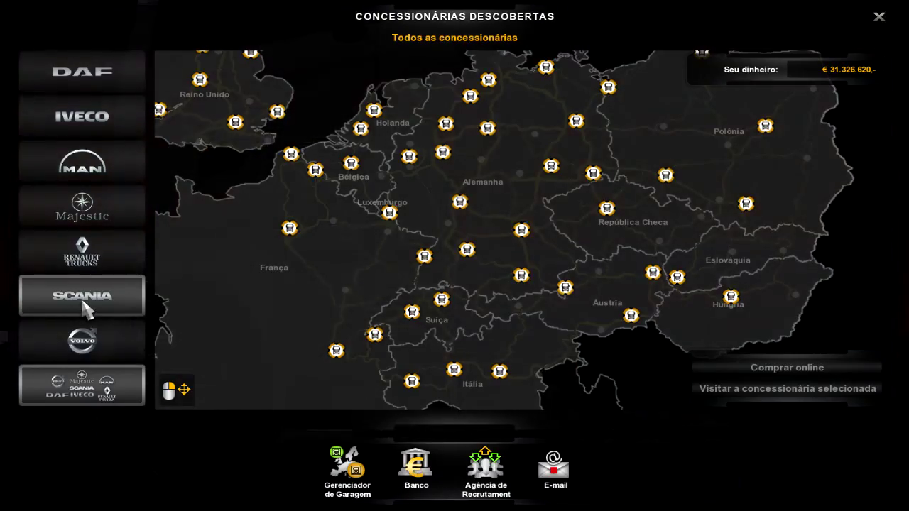
In Euro Truck Simulator 2, open the customization of the 6x4 Scania R Normal from the Scania dealership's online catalogue
click(85, 307)
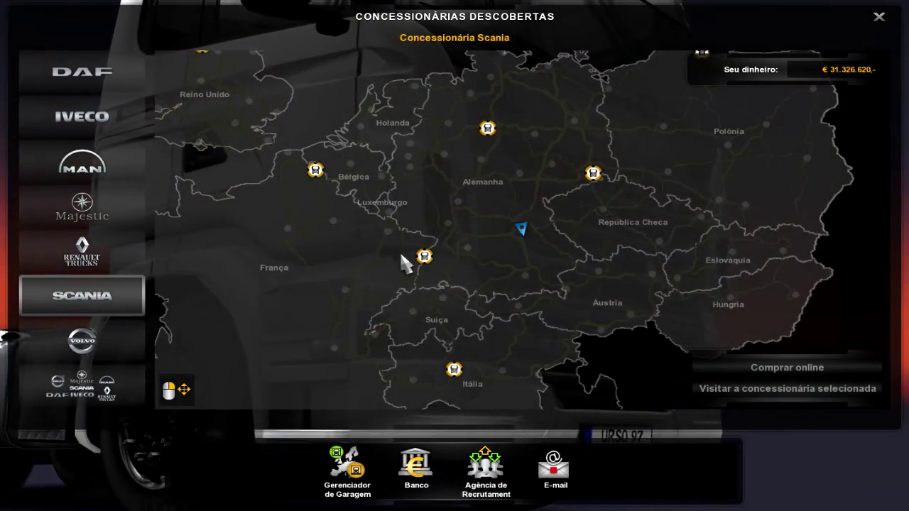
click(423, 257)
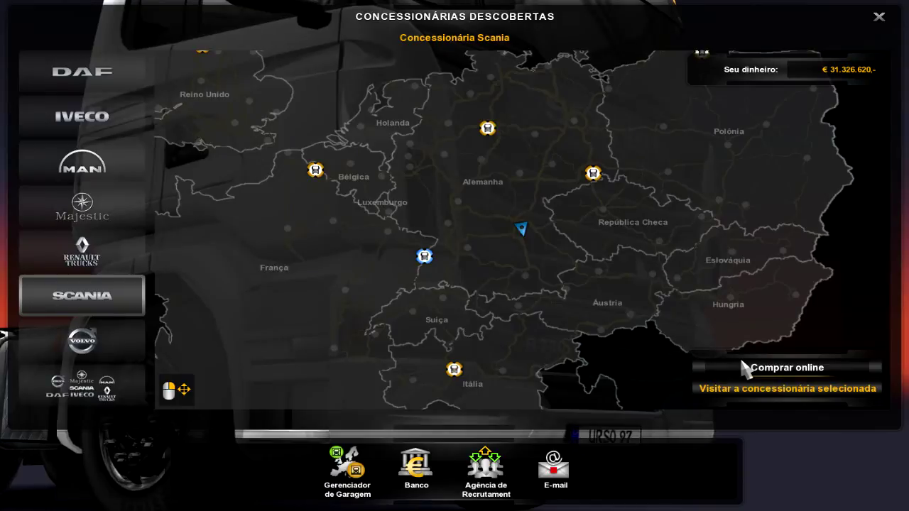
click(781, 376)
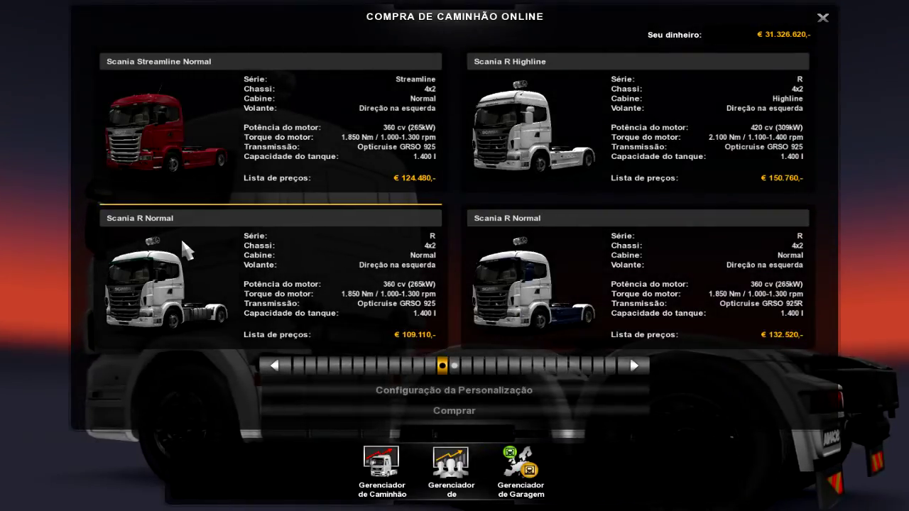
click(634, 366)
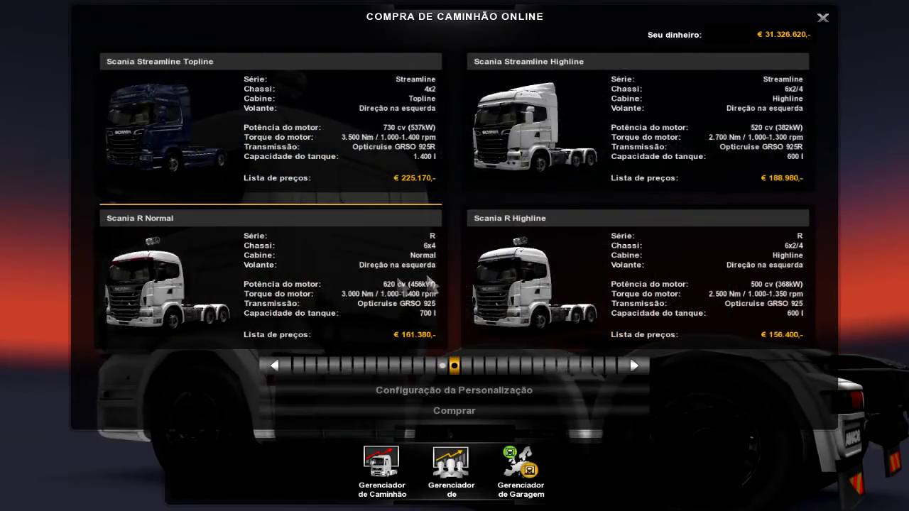
click(357, 304)
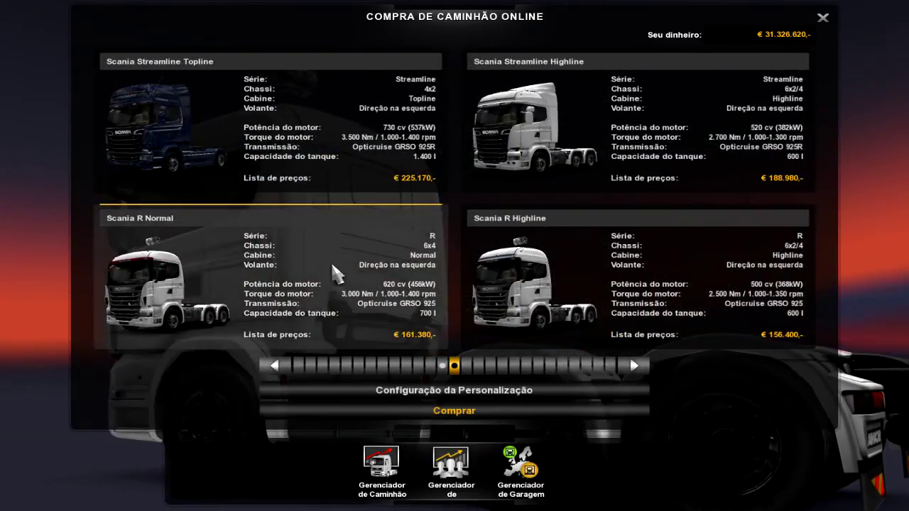
click(417, 388)
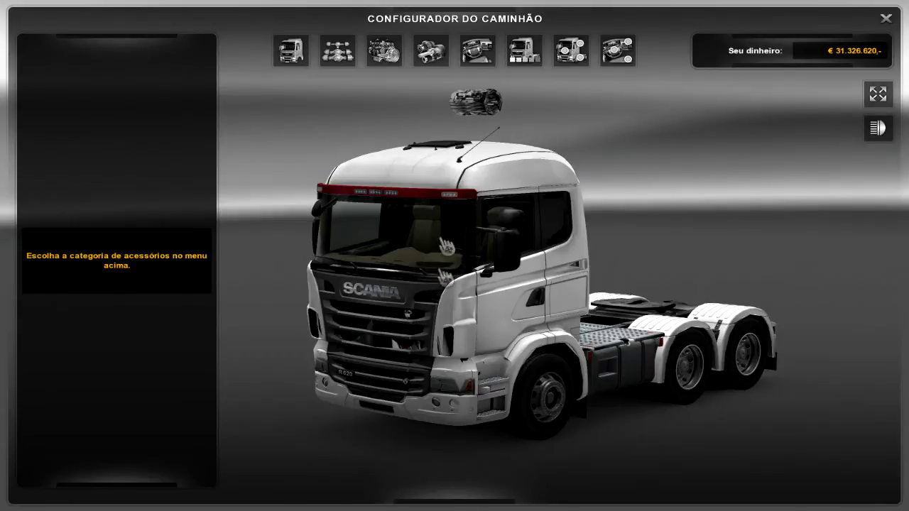
Preview the Highline and Normal cabins on the truck and examine the Normal cabin's model up close from several angles
click(291, 51)
click(111, 174)
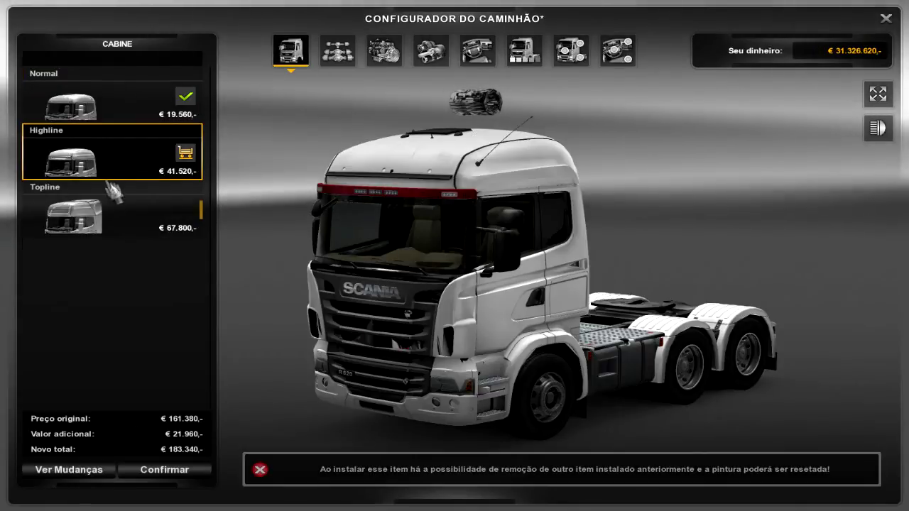
click(114, 190)
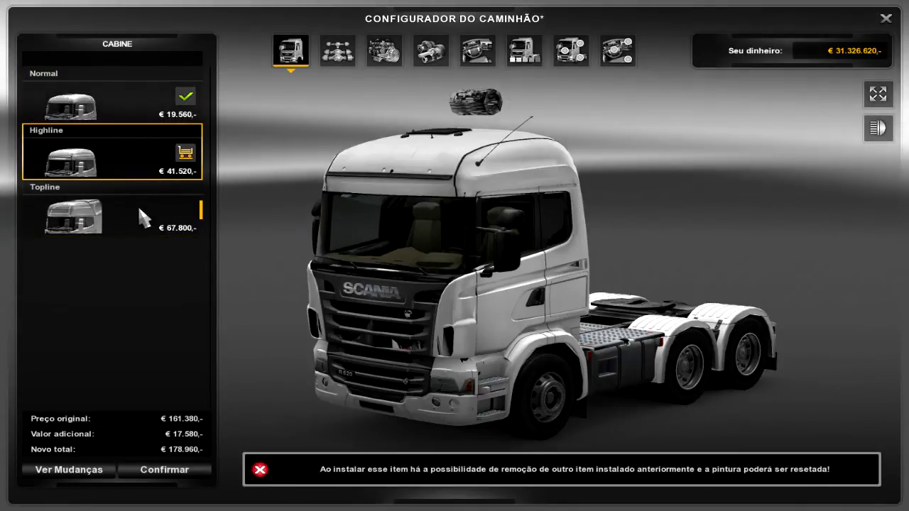
click(142, 114)
scroll(463, 228, up, 5)
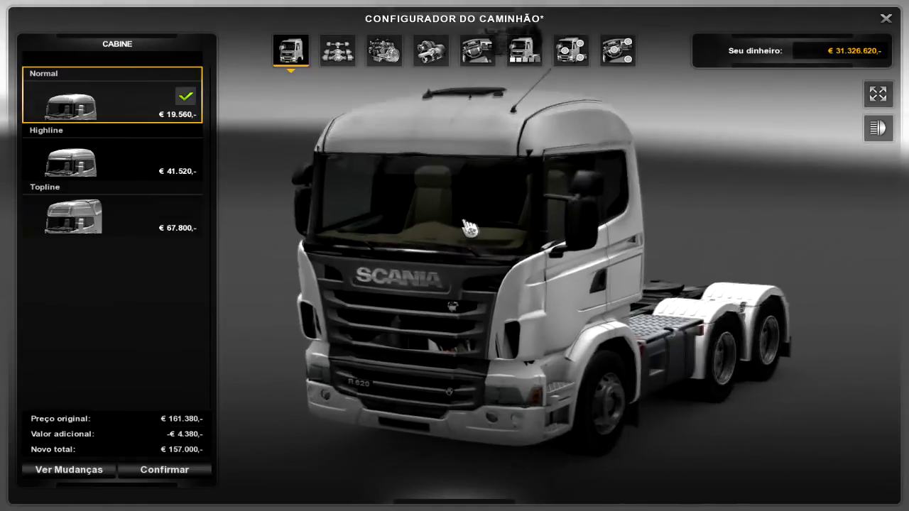
drag(462, 230, 461, 205)
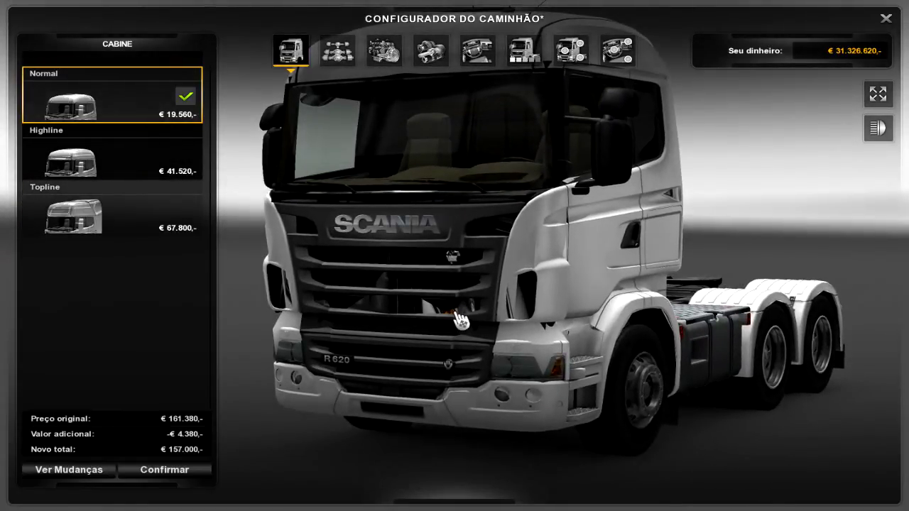
scroll(485, 288, down, 3)
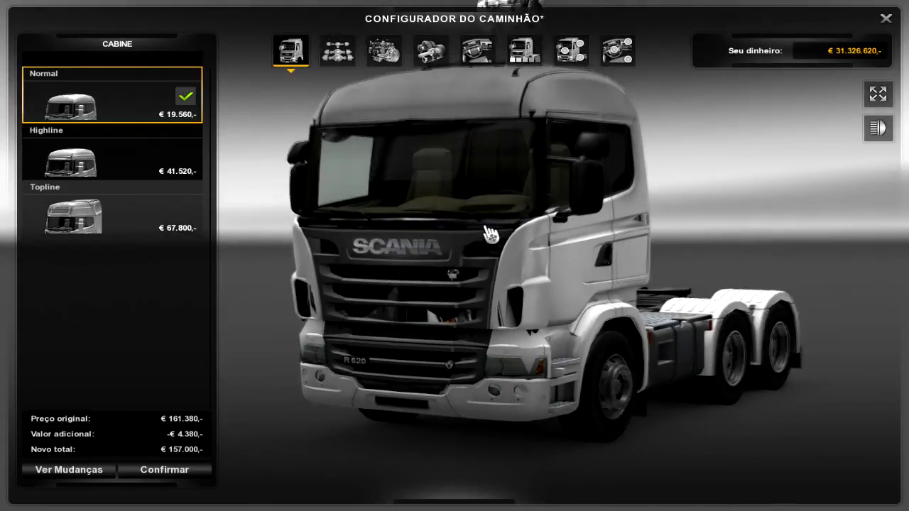
drag(488, 238, 455, 270)
drag(306, 288, 351, 319)
Fit the Topline cabin on the truck and inspect its exterior
click(179, 177)
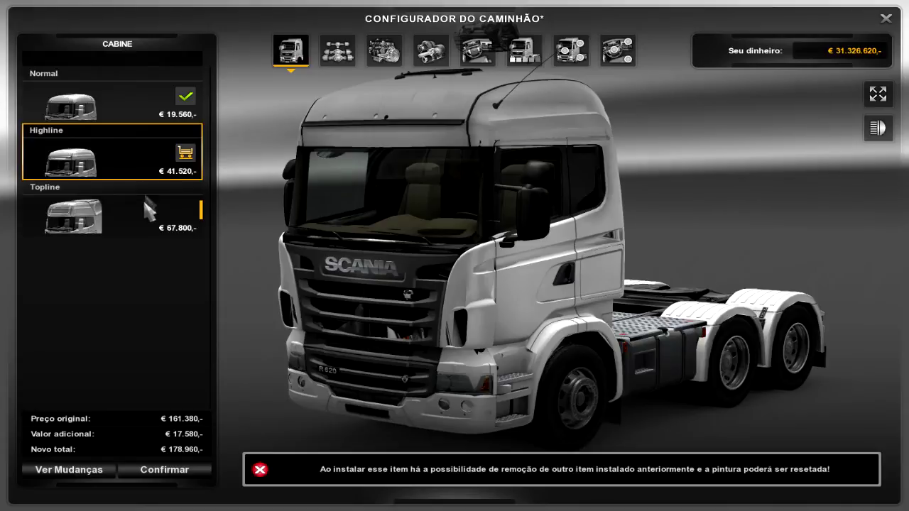
click(170, 193)
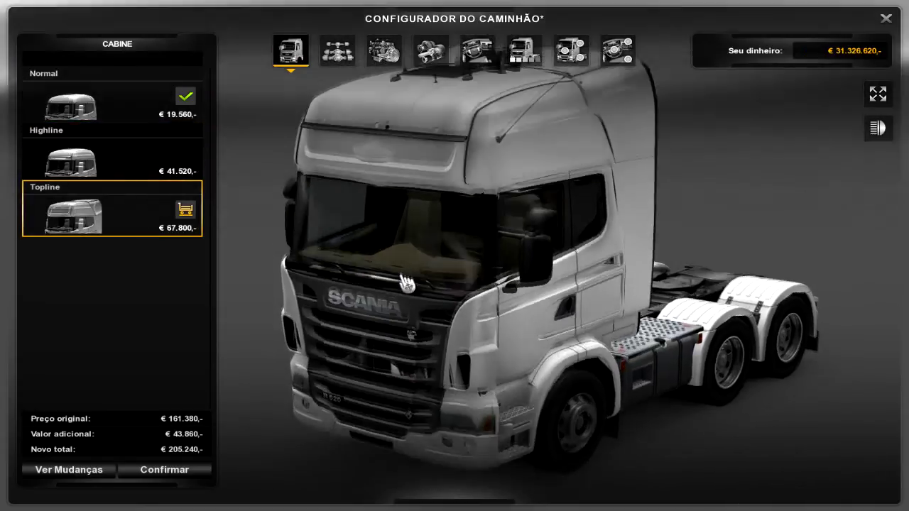
drag(367, 284, 549, 235)
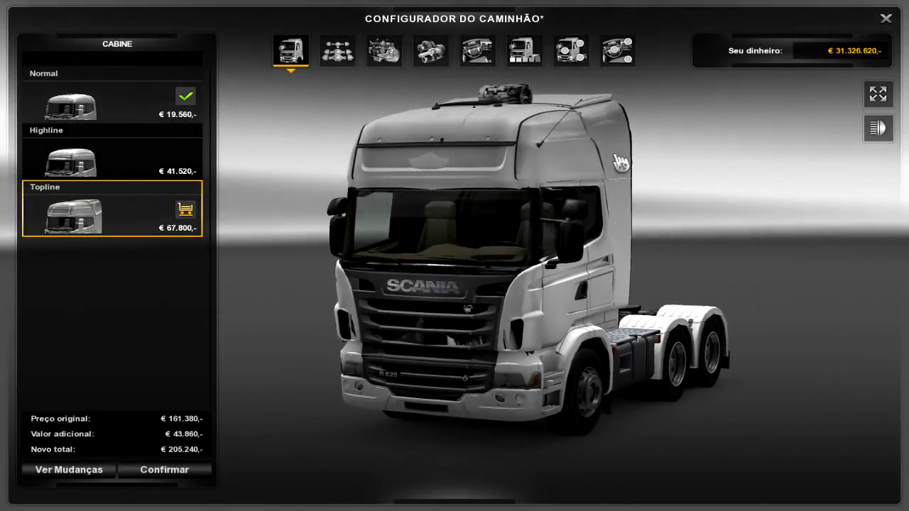
Try the 6x2 Traseiro and other three-axle chassis variants, and fit the Chassi 4x2 on the truck
click(338, 52)
click(180, 221)
click(144, 259)
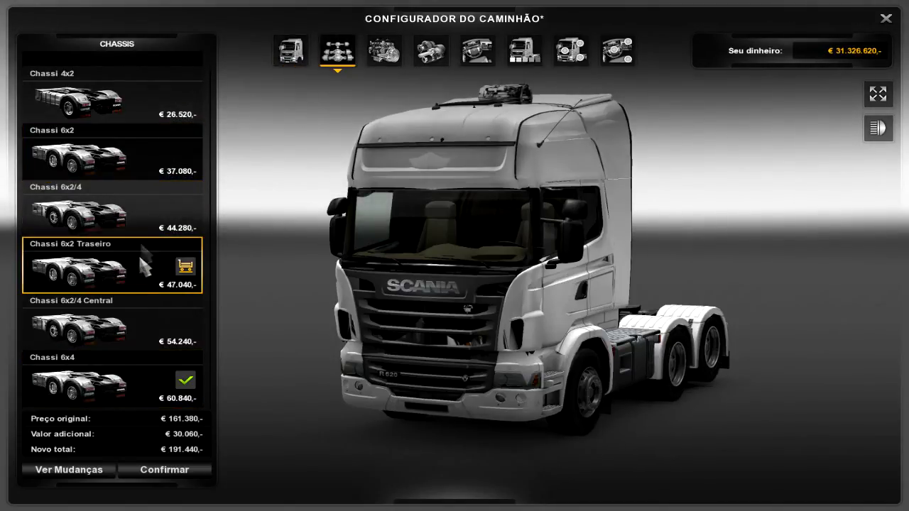
click(159, 317)
click(148, 371)
click(128, 107)
Choose the Autumn Orange stock colour for the truck and check the cabin's paint from above
click(291, 52)
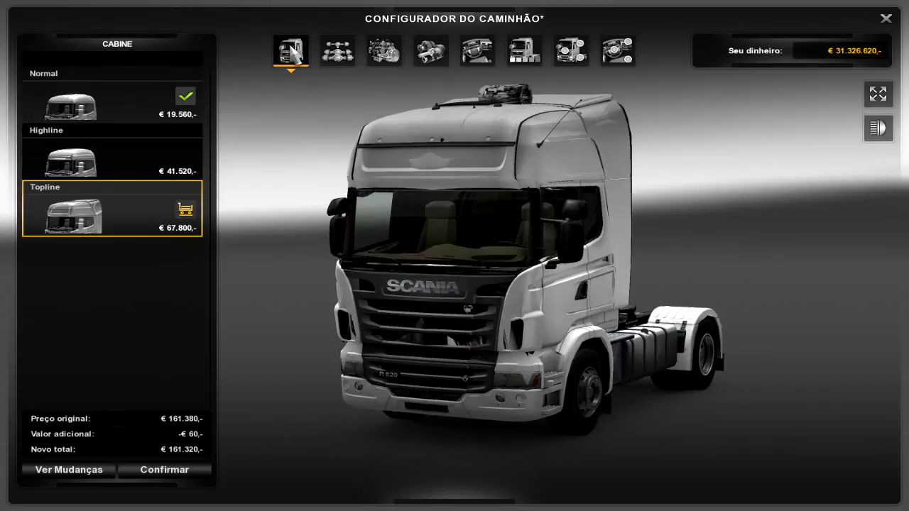
click(524, 52)
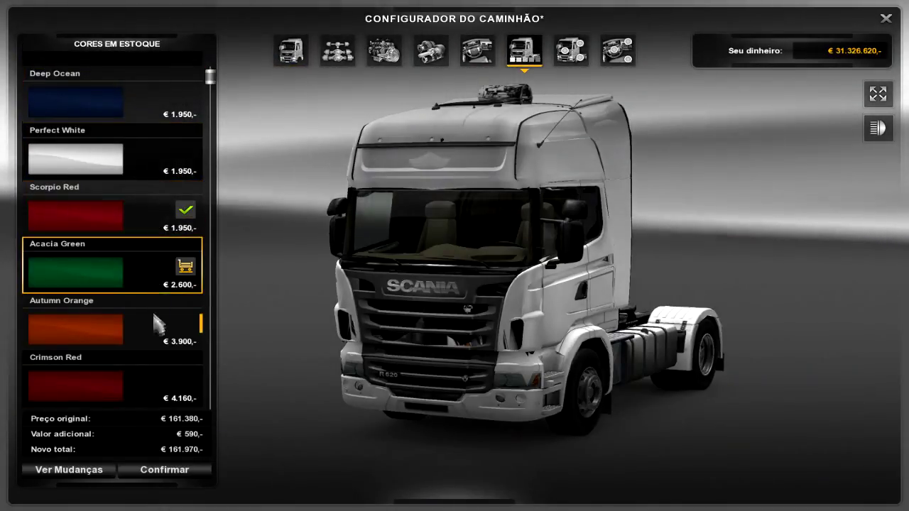
drag(568, 345, 227, 385)
drag(314, 341, 362, 398)
scroll(419, 319, up, 3)
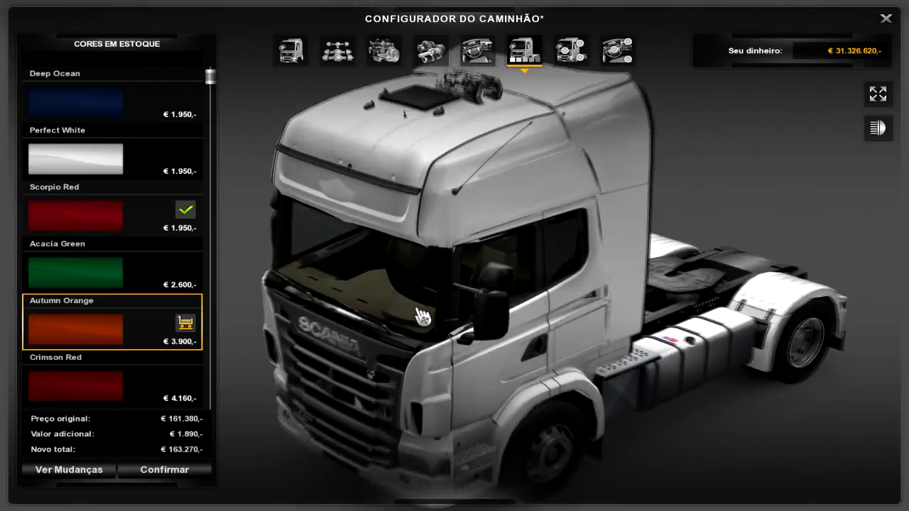